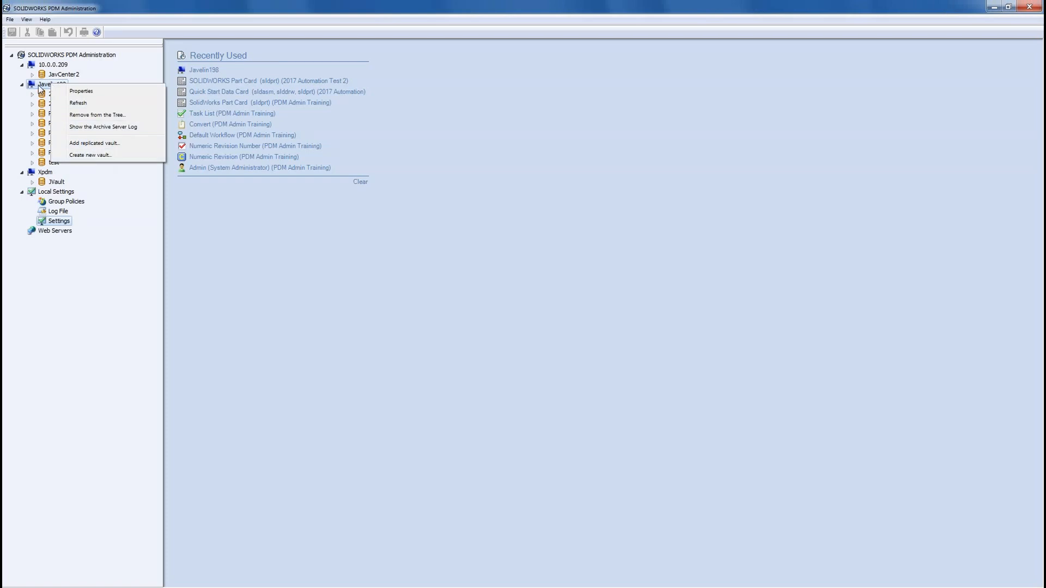
Step: Start a new file vault and keep the Professional vault type
left_click(90, 155)
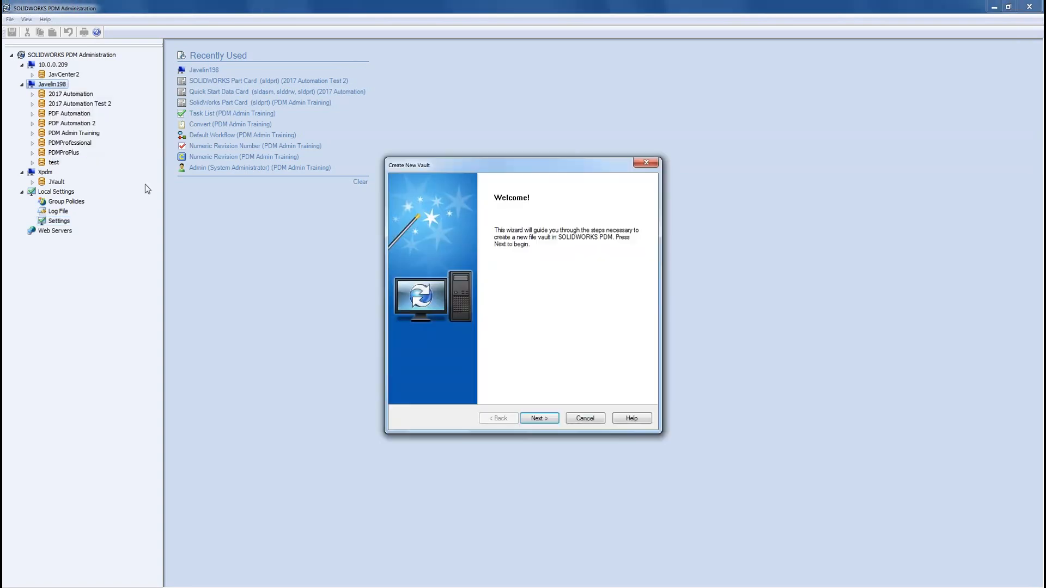
left_click(542, 420)
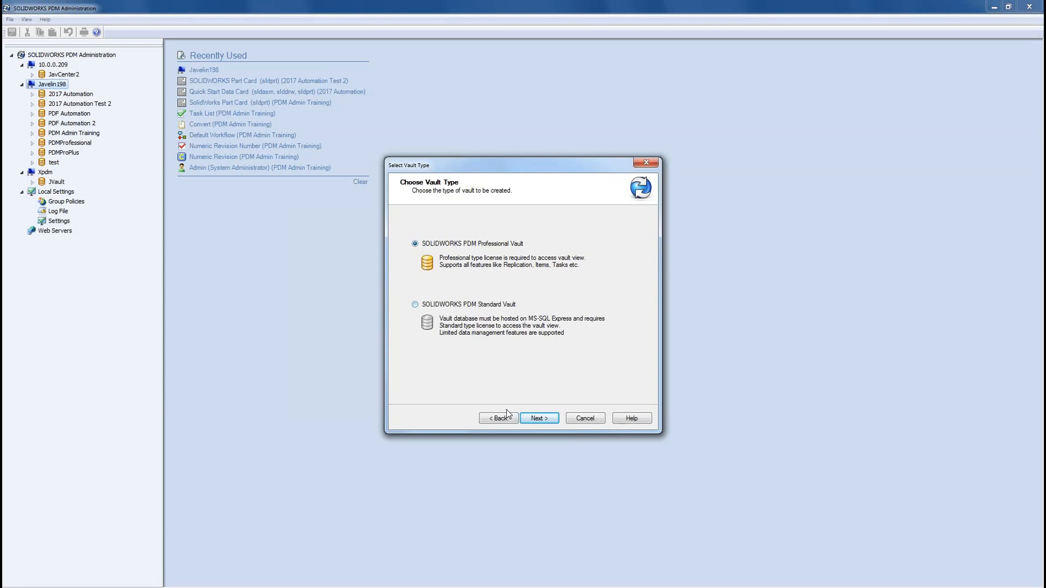
left_click(539, 419)
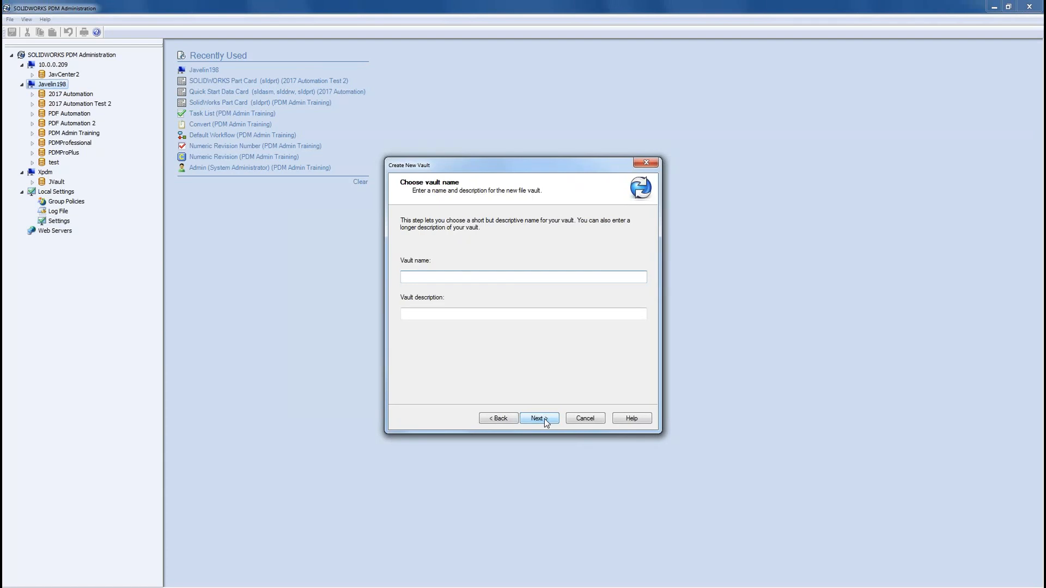
Step: Name the vault 'PDM Training Test Vault', use the same description, and keep Archives as root
type("PDM Training Test Vaul")
left_click_drag(472, 277, 400, 277)
key("ctrl+c")
key("Tab")
key("ctrl+v")
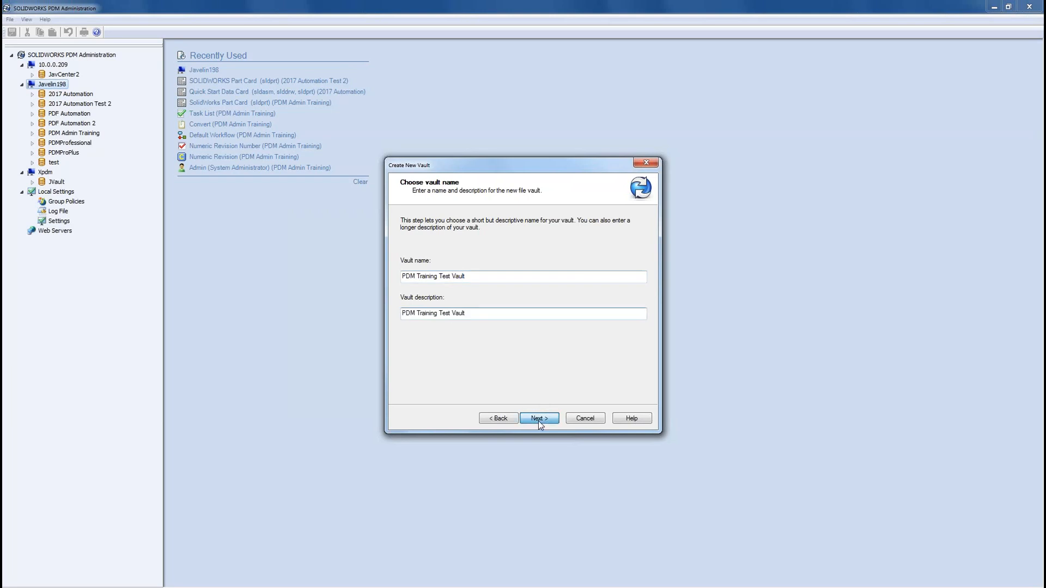
left_click(539, 419)
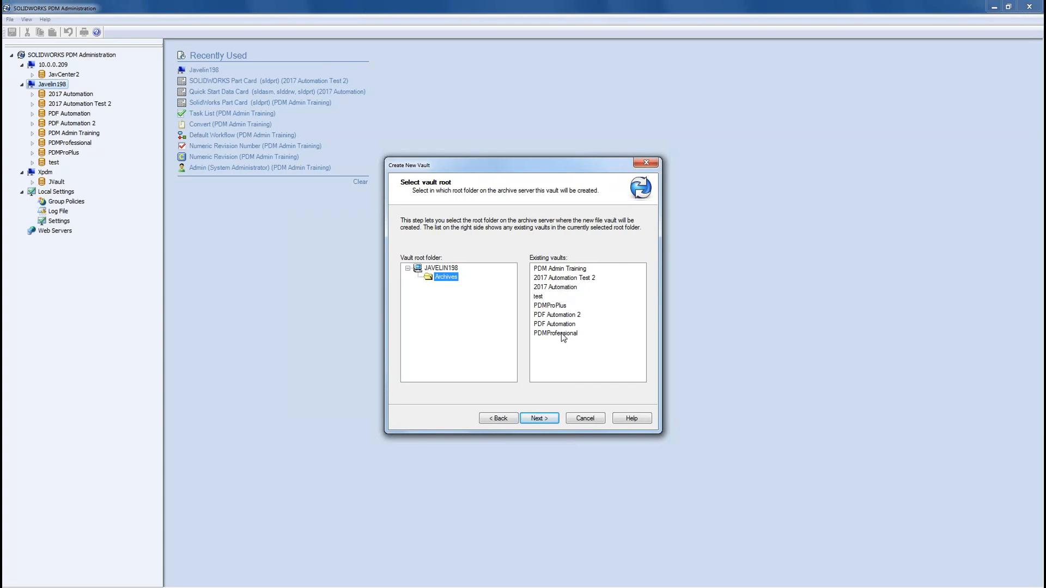
left_click(545, 414)
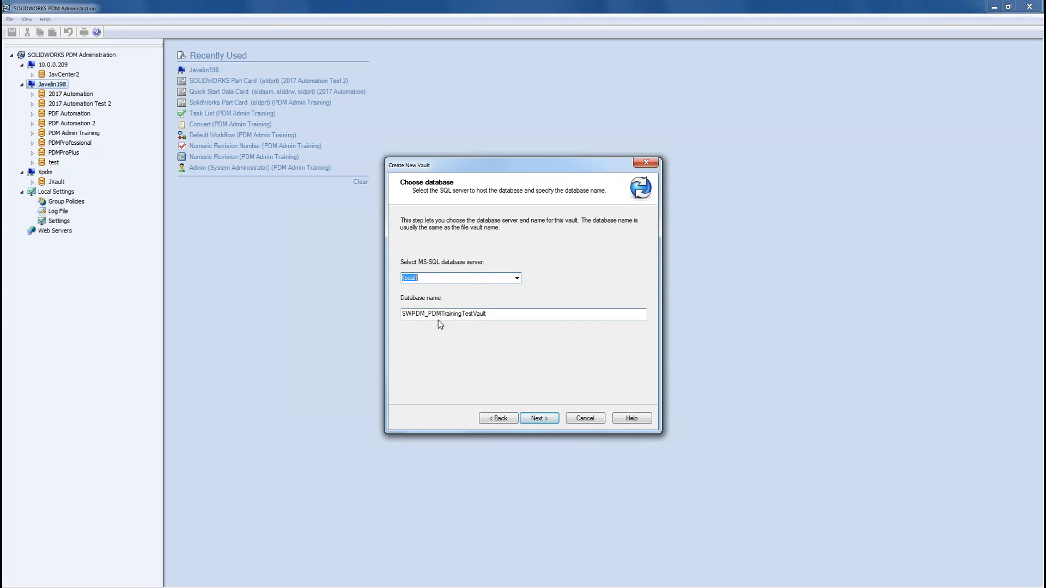
Step: Keep the local database and existing licence server, and set the date format to 12/31/1999
left_click(534, 420)
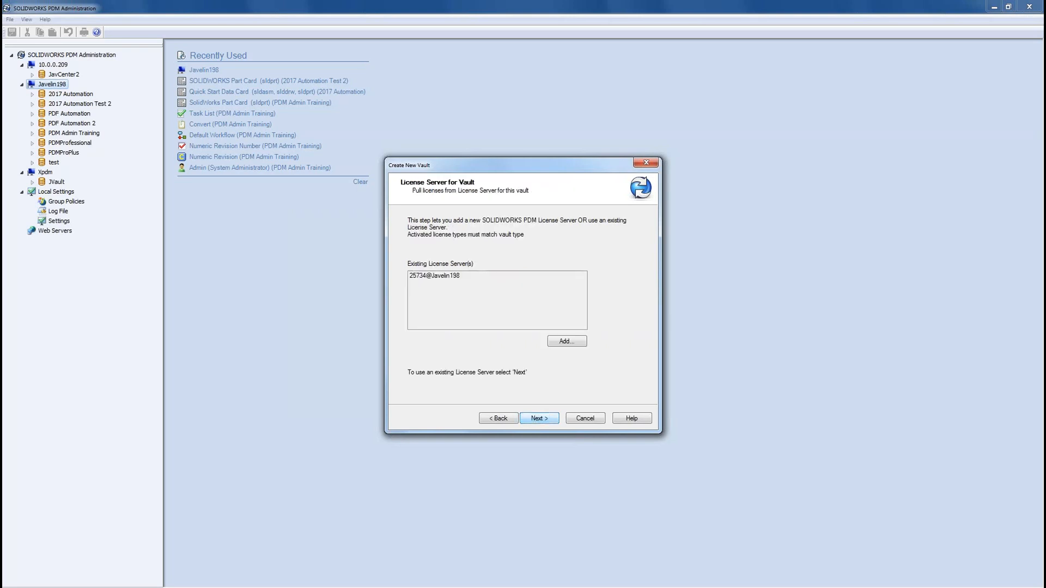
left_click(536, 418)
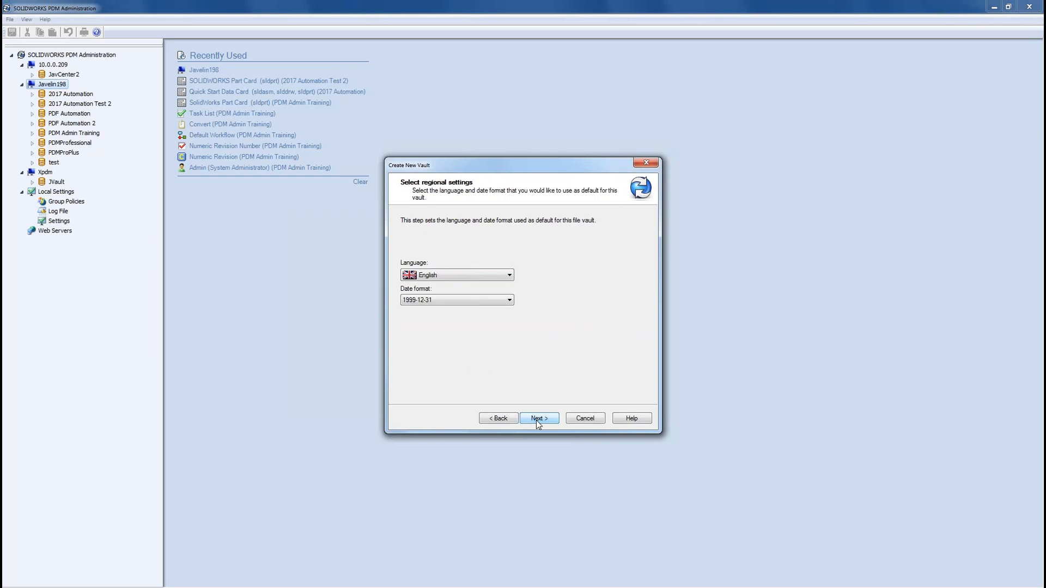
left_click(459, 303)
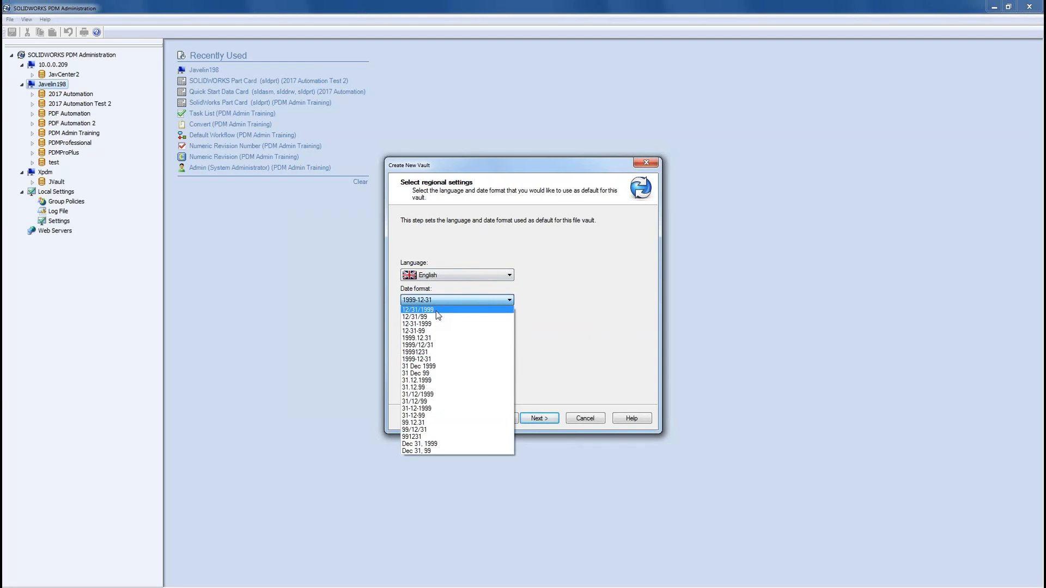
left_click(436, 311)
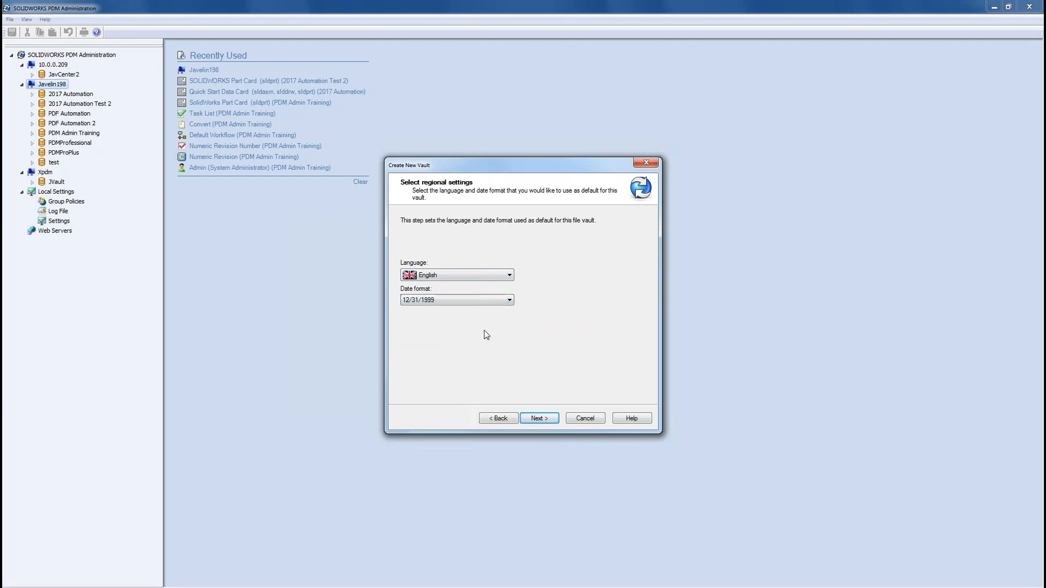
left_click(548, 419)
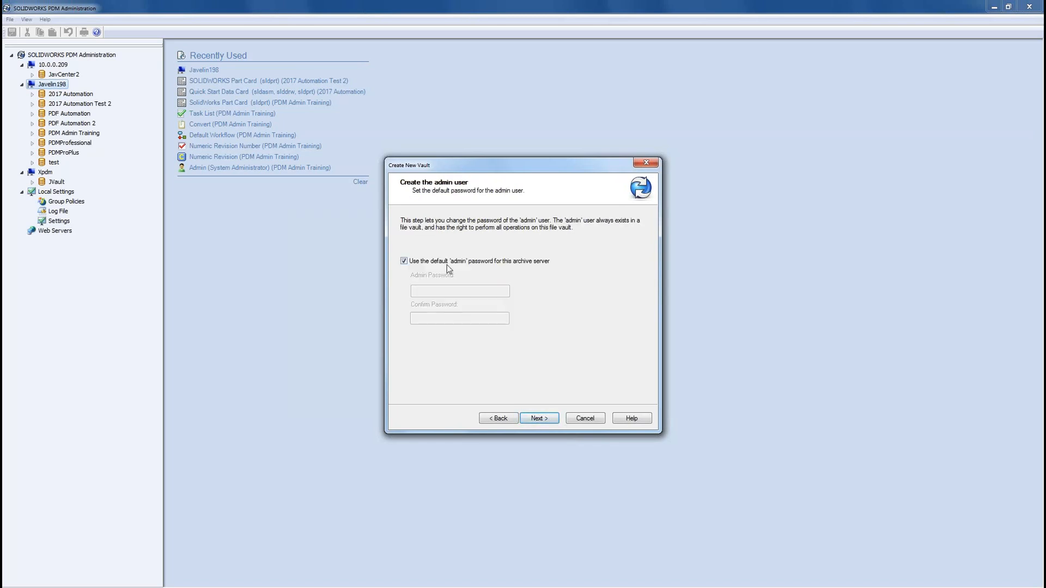
Step: Keep the default admin password and choose the Default vault configuration
left_click(542, 421)
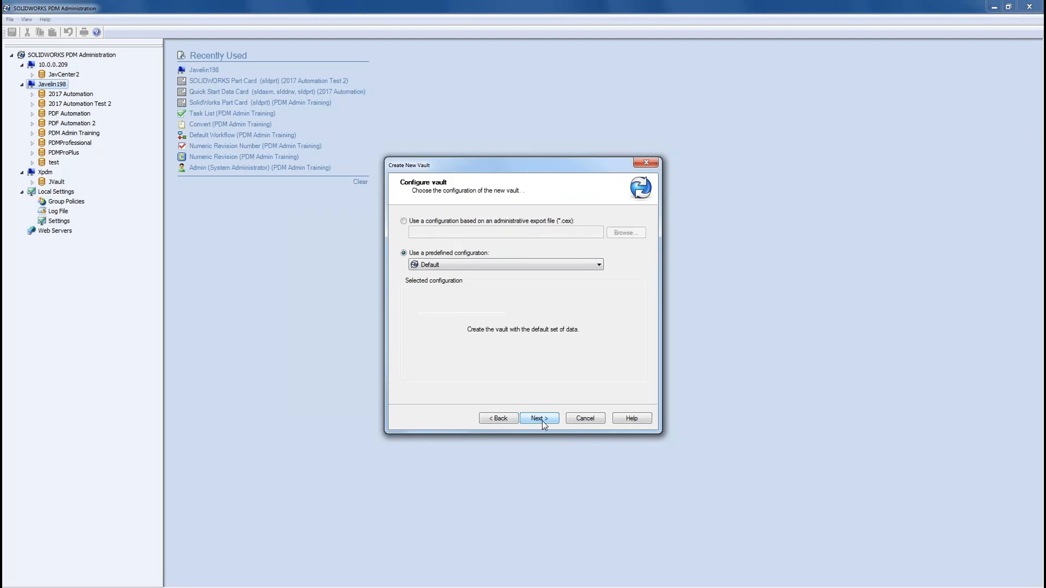
left_click(508, 266)
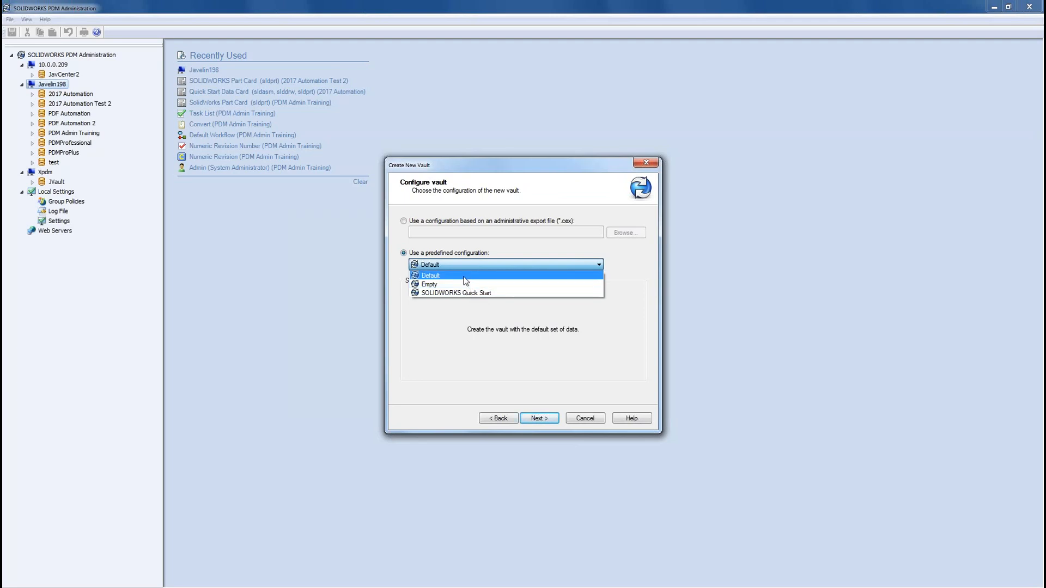
left_click(434, 276)
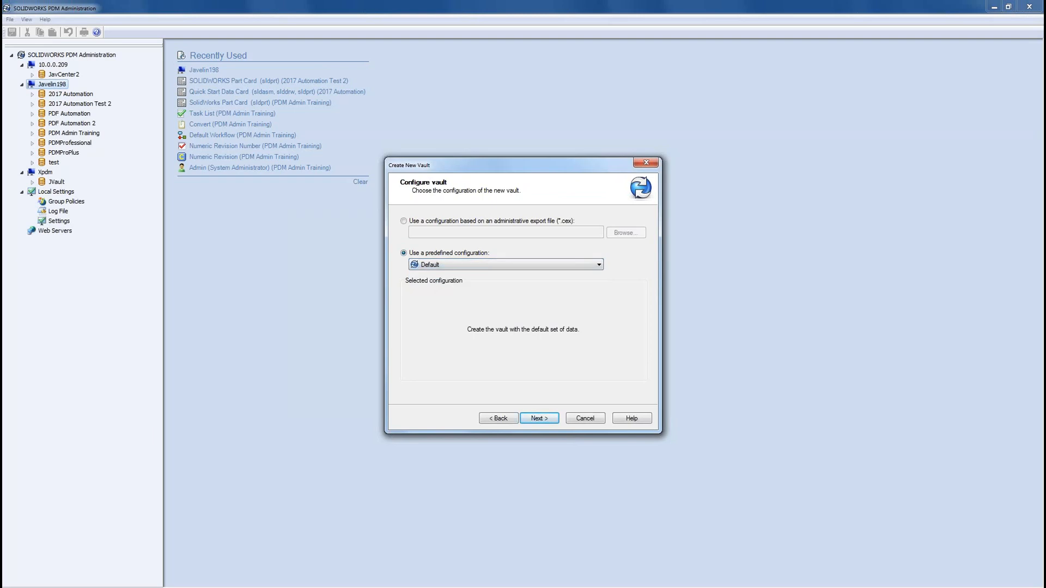
Step: Continue past the configuration page and include the Dispatch add-in
left_click(550, 419)
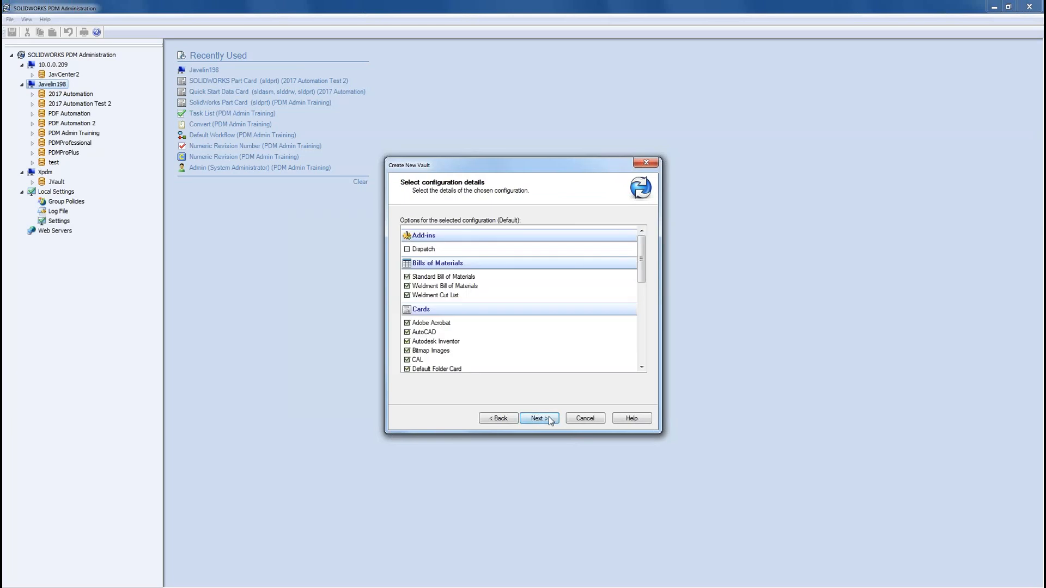
left_click(408, 250)
left_click_drag(643, 274, 660, 357)
Step: Enable Convert, Design Checker, DraftSight to PDF, Office to PDF and Print tasks, then create the vault
left_click(407, 324)
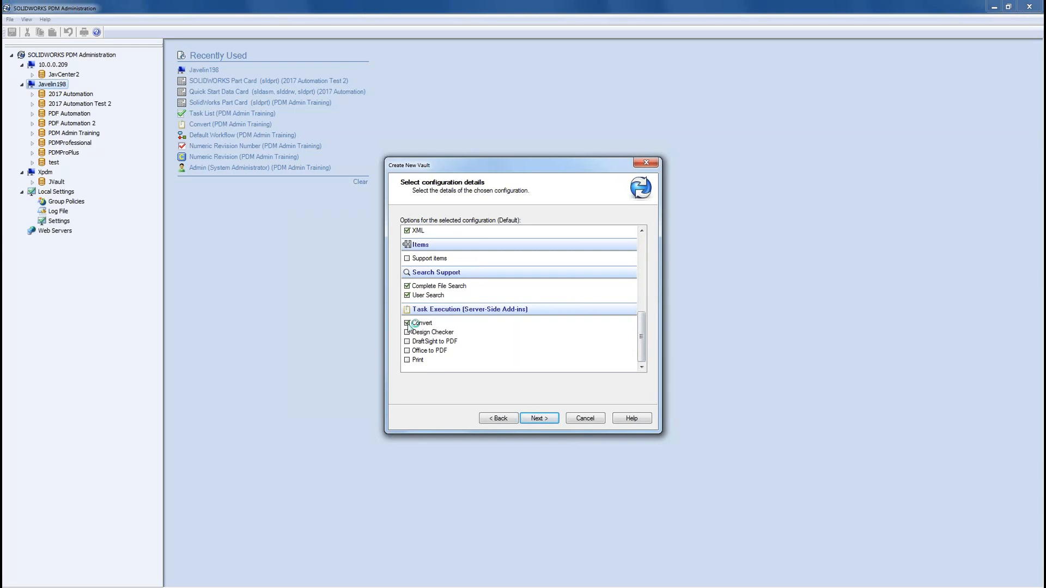
left_click(406, 333)
left_click(408, 341)
left_click(407, 351)
left_click(407, 360)
left_click(541, 420)
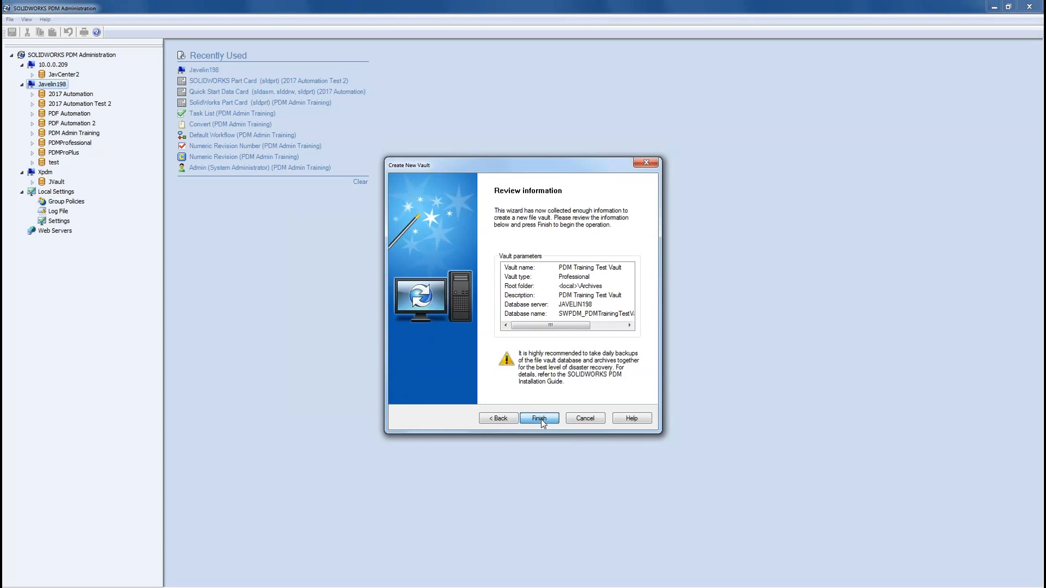
left_click(539, 419)
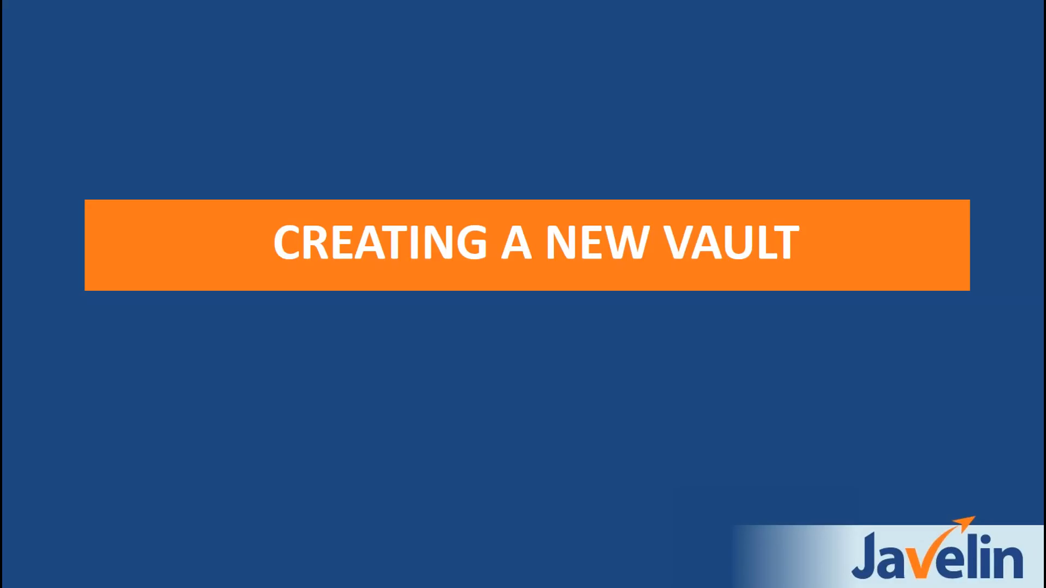
Step: Advance the slideshow to the Creating Folder Structure slide
left_click(1029, 544)
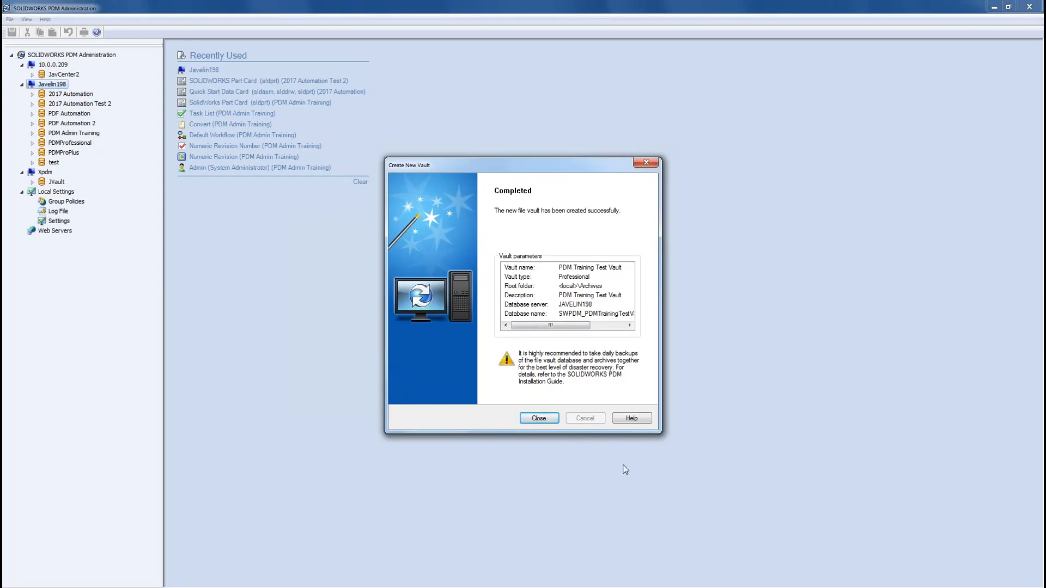
Step: Close the wizard and start a local view of PDM Training Test Vault, entering the admin password
left_click(539, 418)
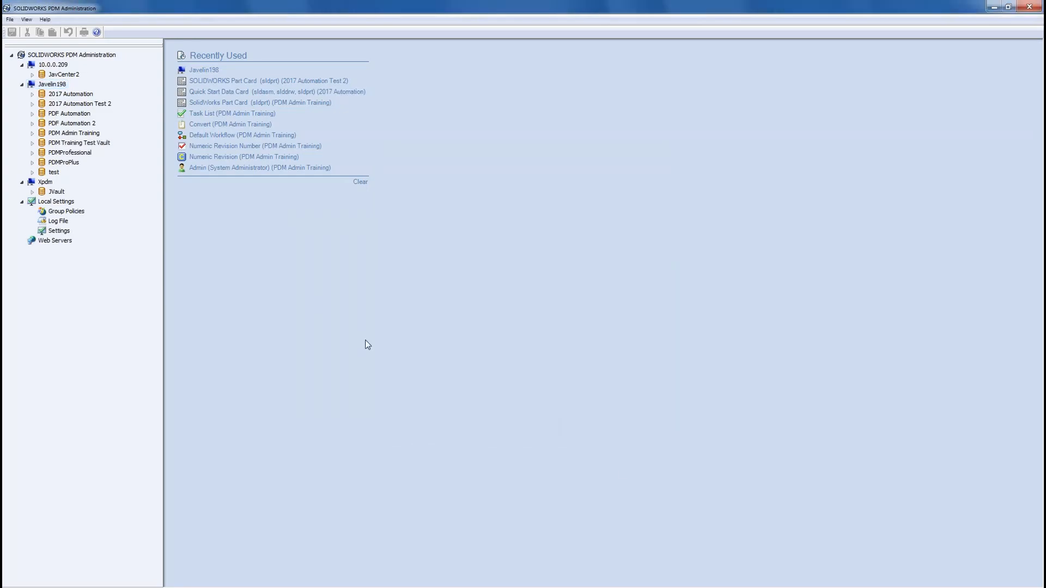
right_click(84, 146)
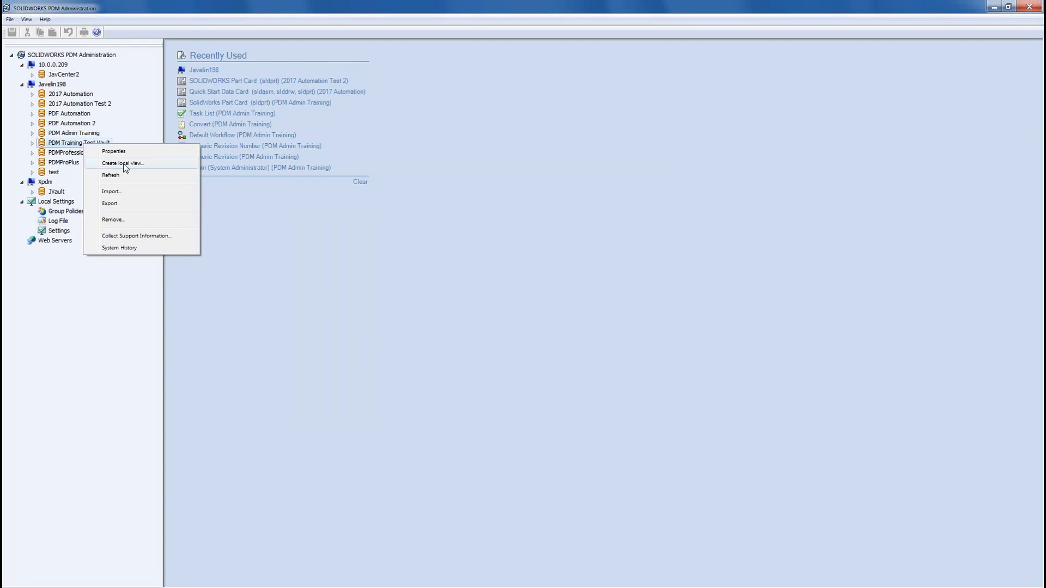
left_click(123, 163)
type("admin")
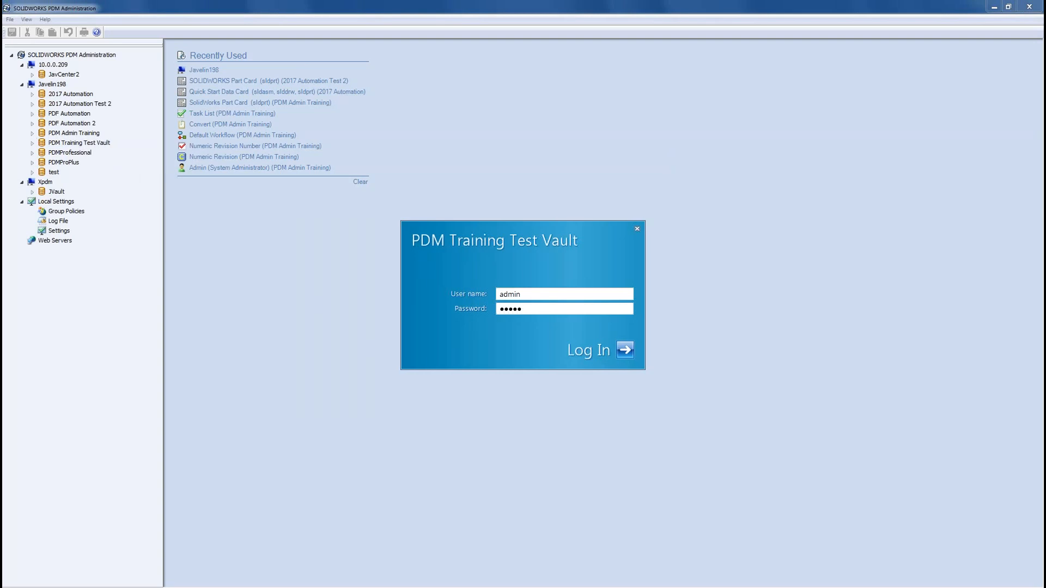
Step: Log in, place the PDM Training Test Vault view on OS (C:), and log into the new vault
key("Return")
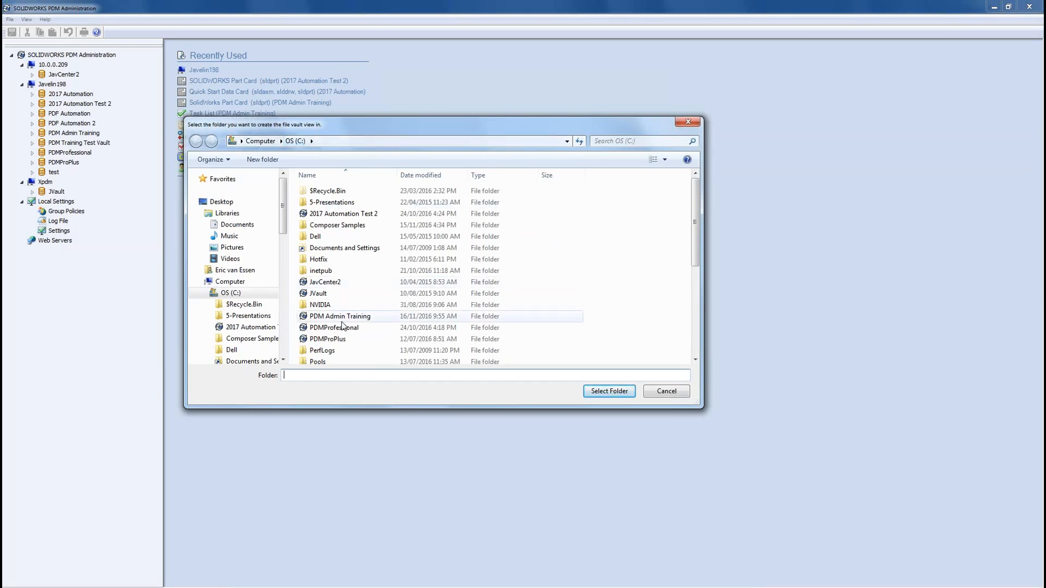
left_click(609, 392)
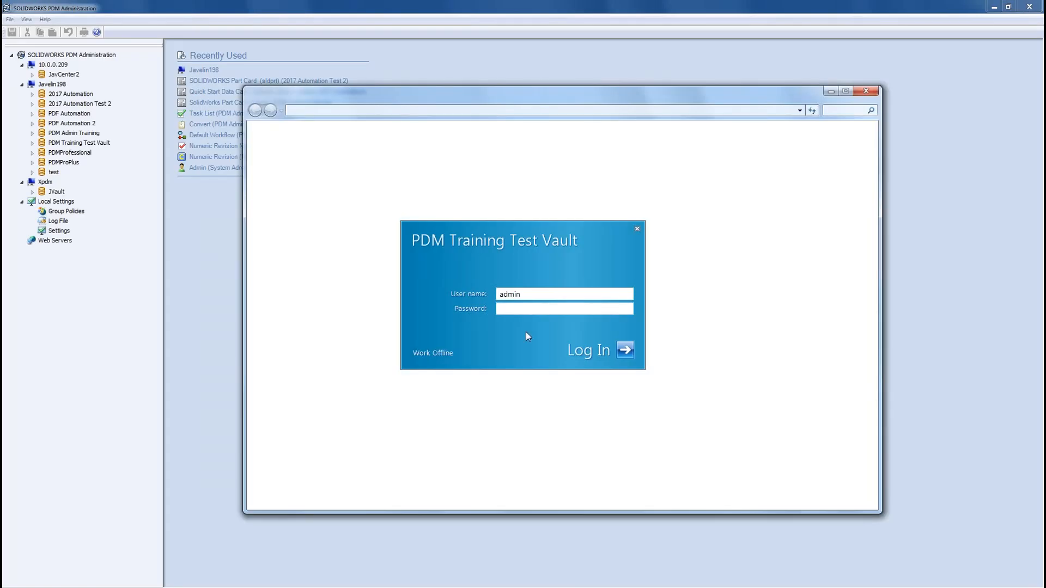
left_click(522, 307)
type("admin")
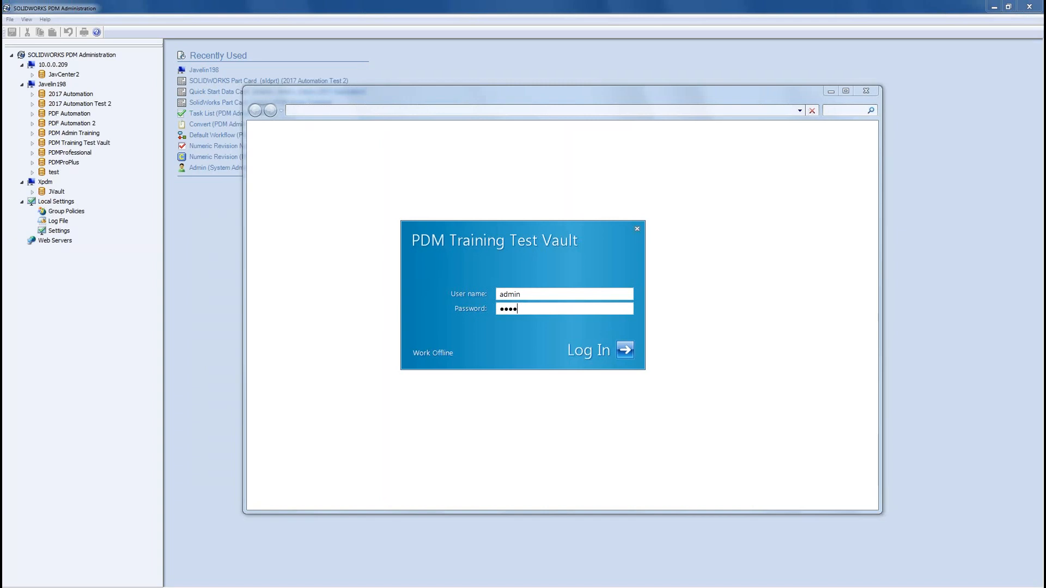
key("Return")
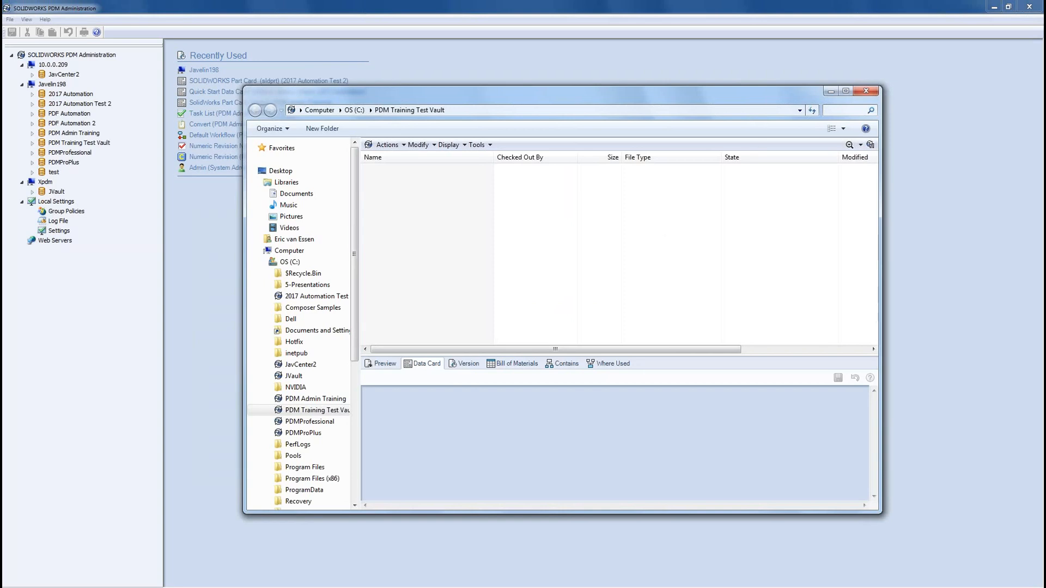
Step: Maximize the vault window, widen the folder tree, and name the first folder Administration
left_click(846, 91)
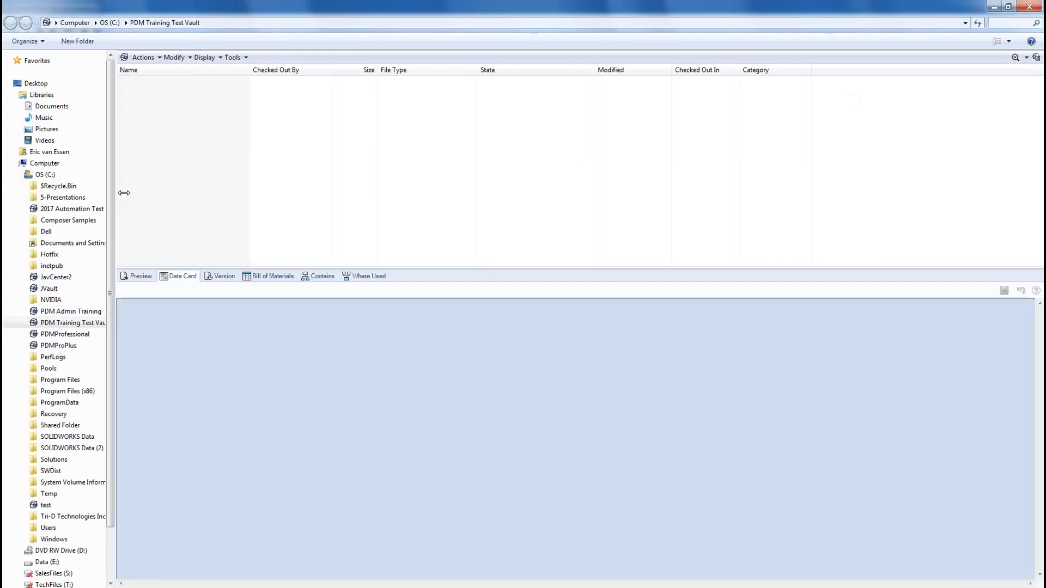
left_click_drag(110, 194, 212, 194)
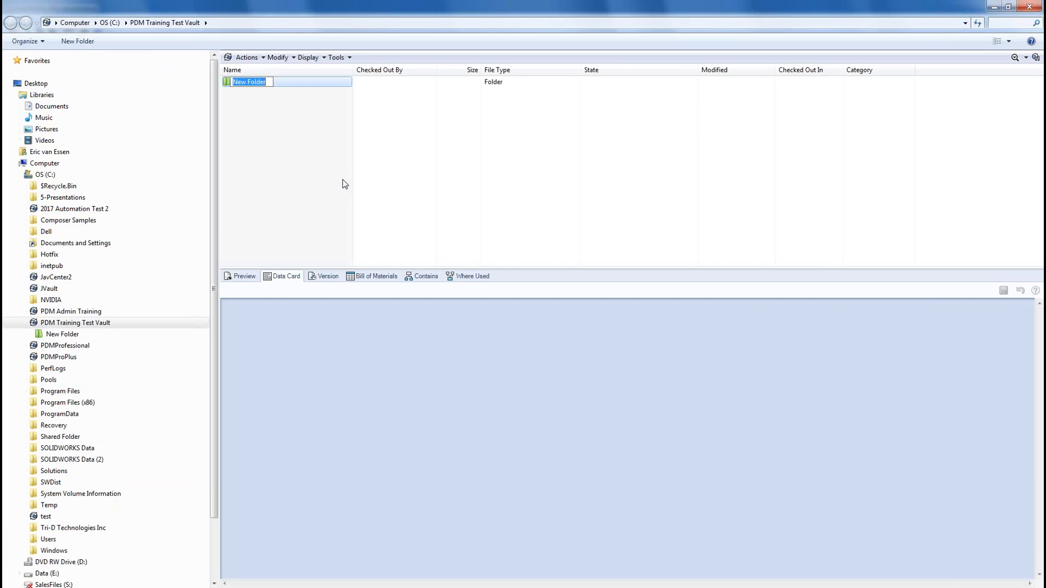
type("Admin")
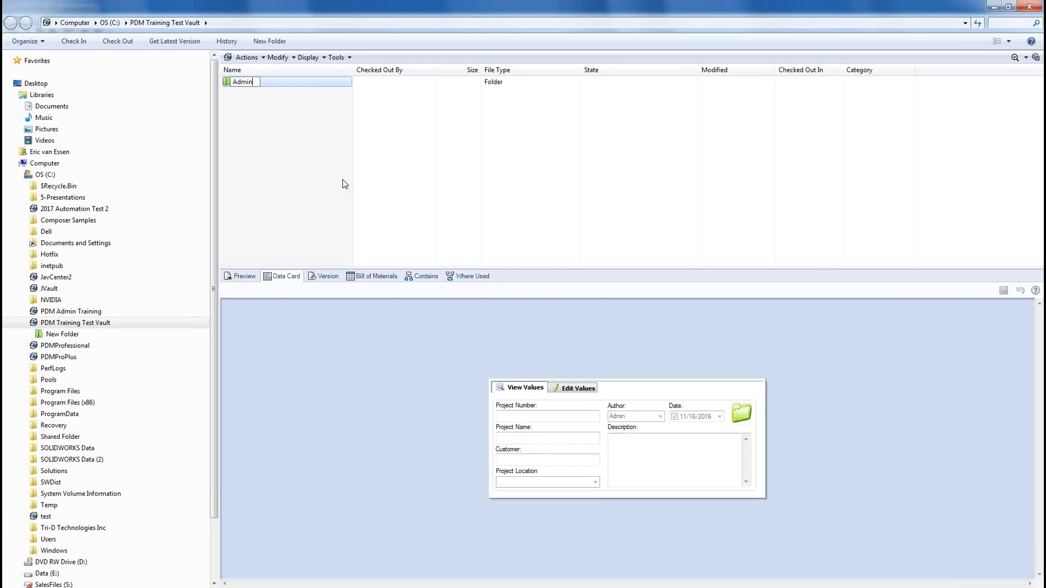
type("istration")
key("Return")
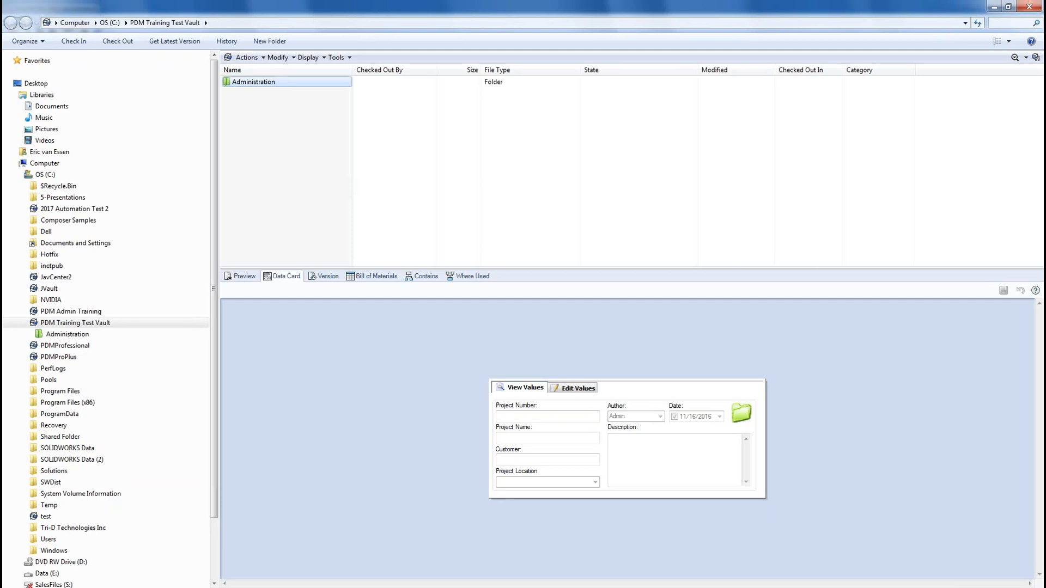
Step: Add Projects and Library folders at the vault root beside Administration
left_click(267, 43)
type("Projects")
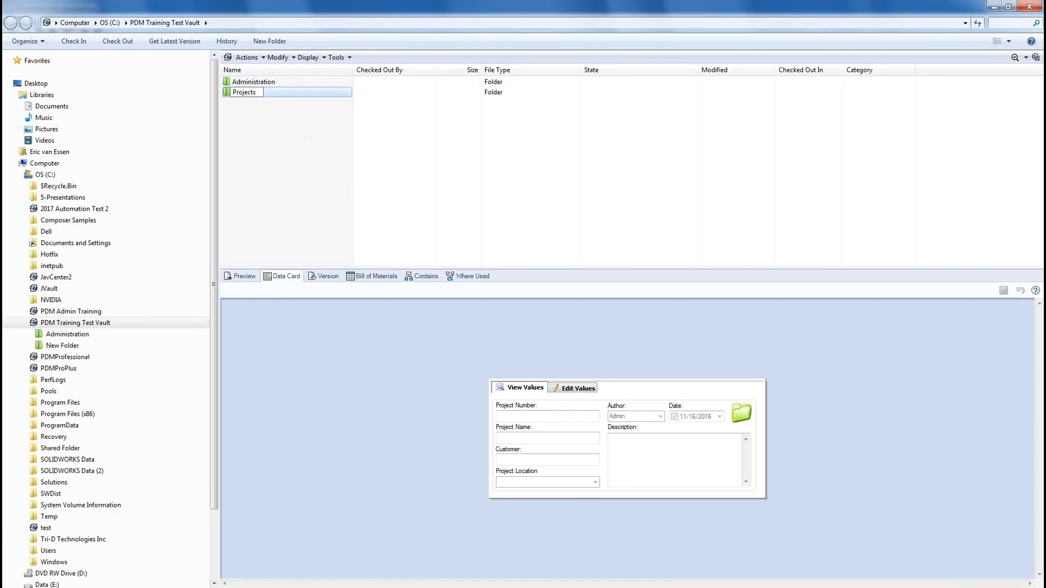
key("Return")
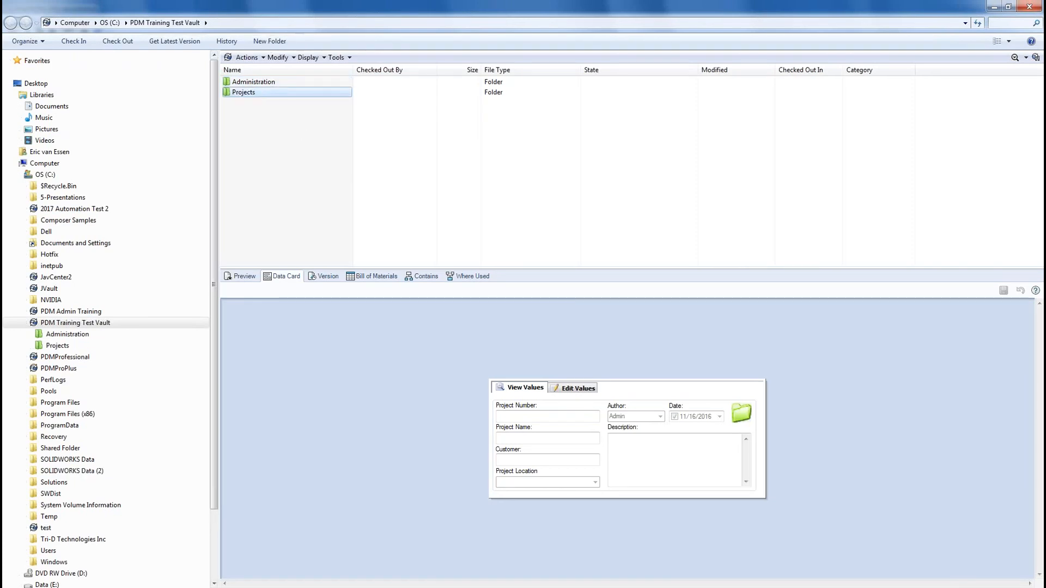
left_click(277, 44)
type("Library")
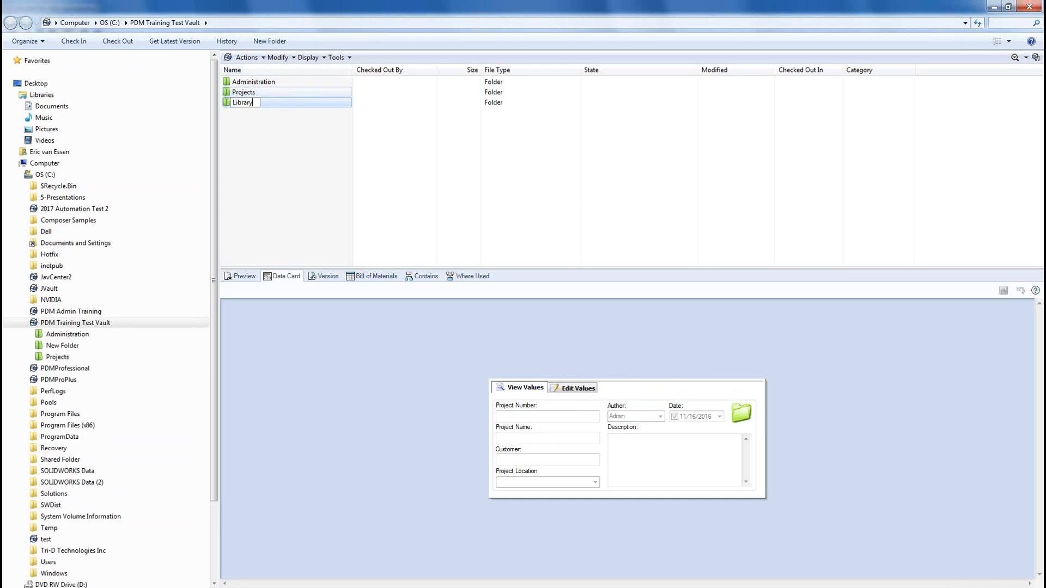
key("Return")
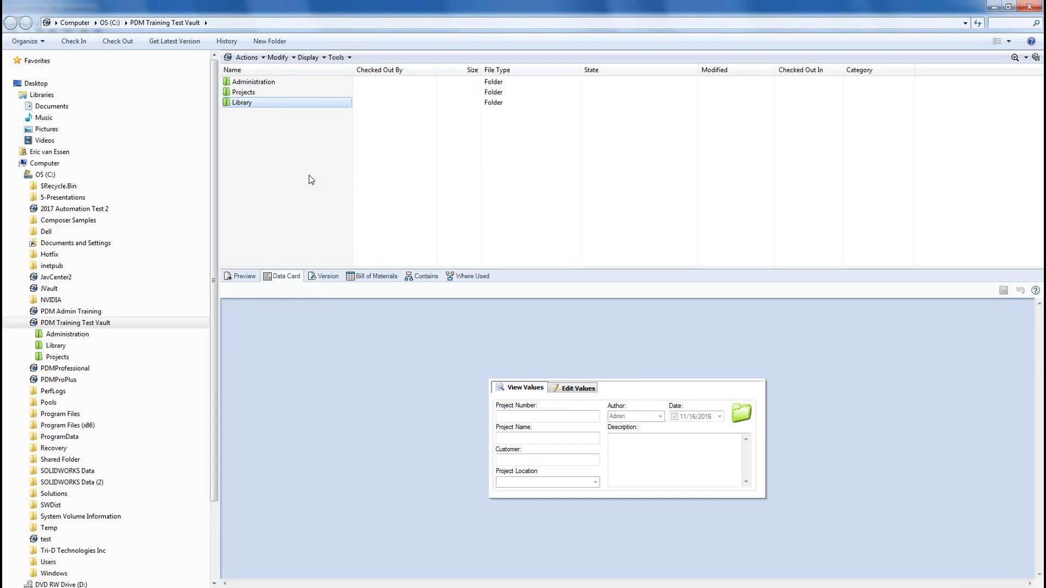
left_click(258, 179)
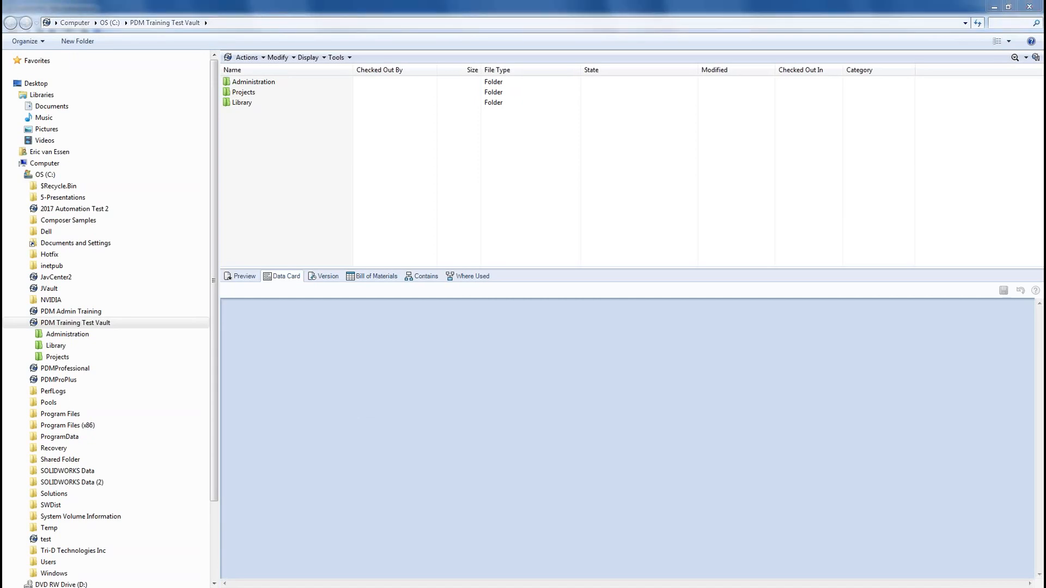
Step: Advance the slideshow to the Groups and User Permissions and Settings slide
left_click_drag(354, 69, 331, 70)
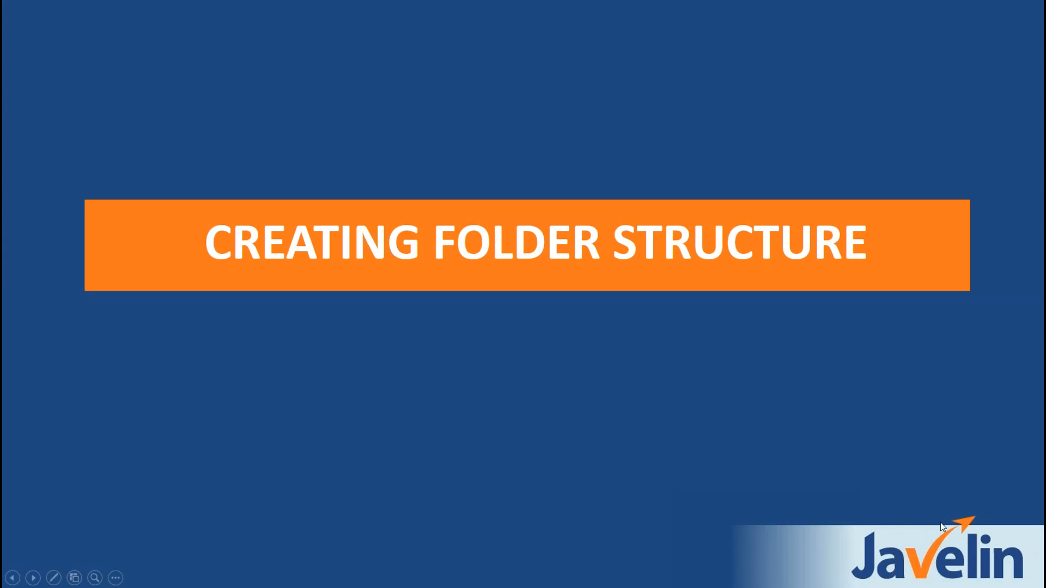
key("Right")
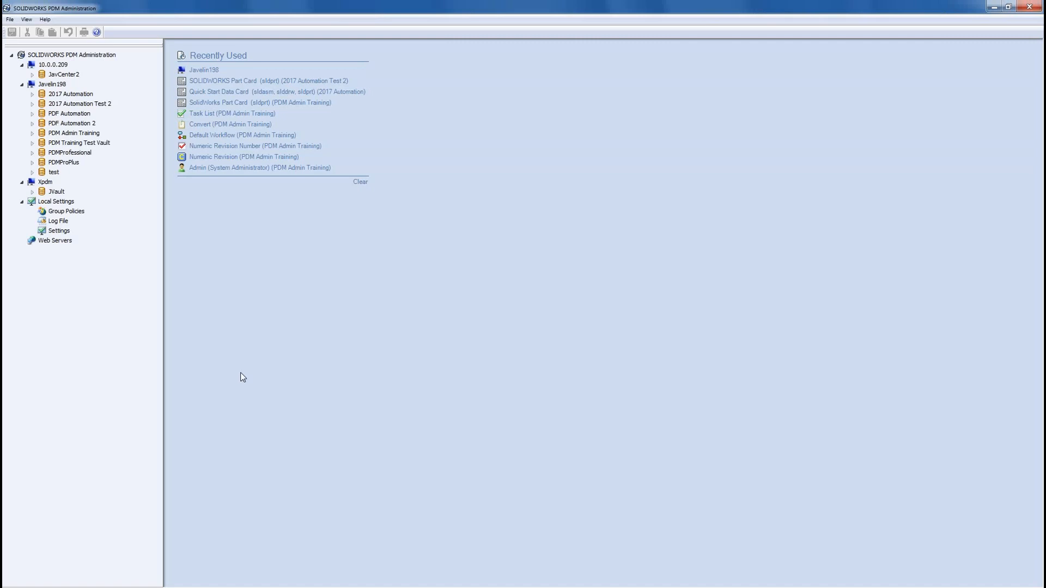
Step: Expand PDM Training Test Vault's Groups and Users nodes and bring up the Users context menu
left_click(67, 143)
left_click(32, 144)
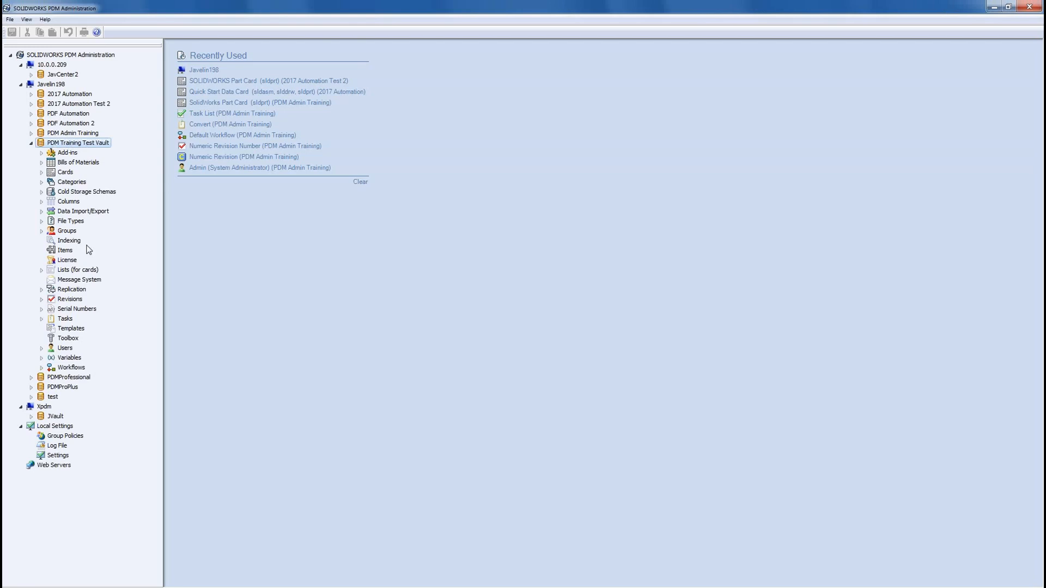
left_click(42, 231)
left_click(41, 348)
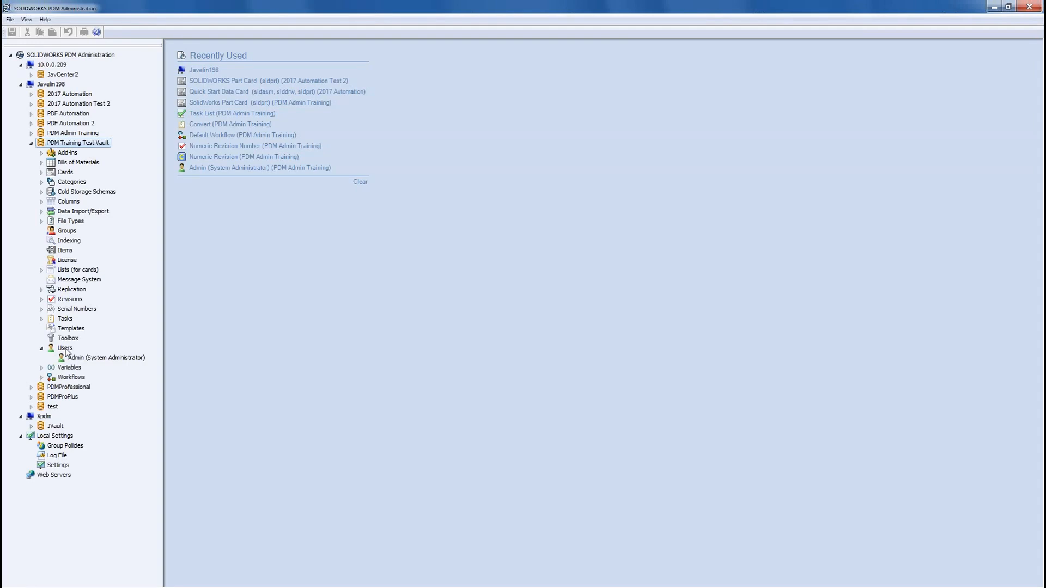
right_click(66, 351)
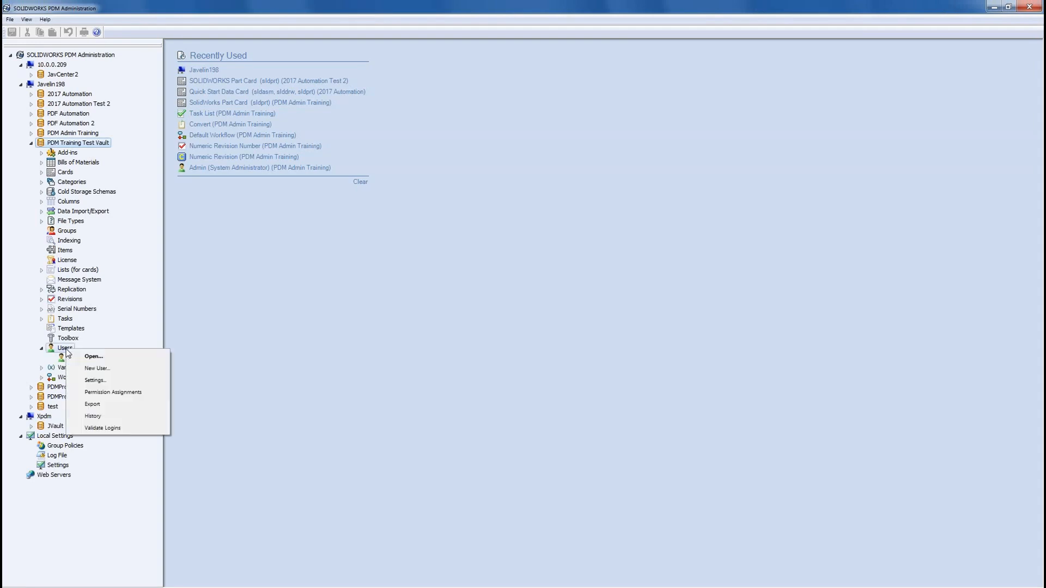
Step: Add the checked existing login as a new vault user, review its groups, and save
left_click(105, 368)
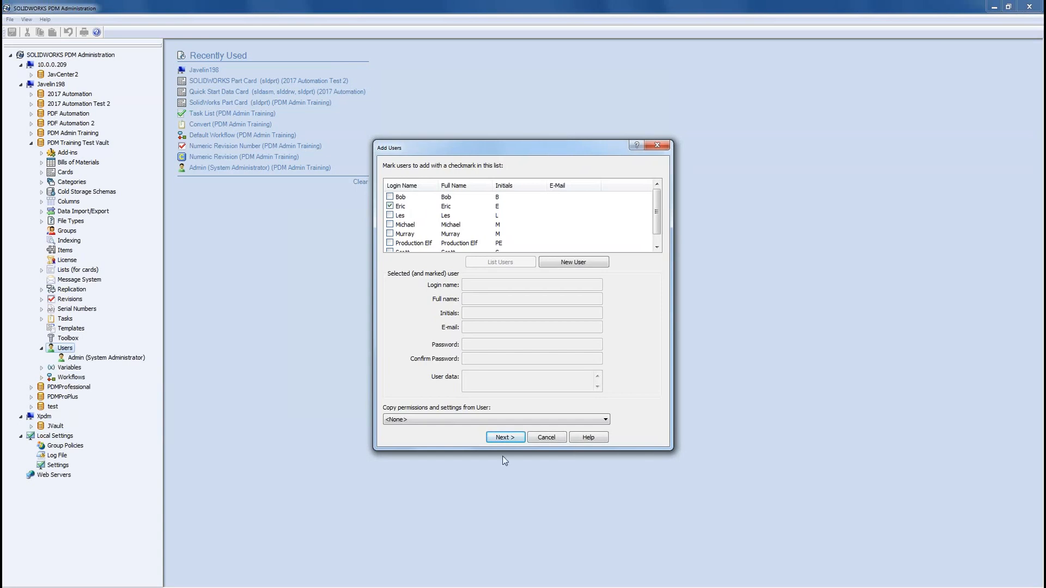
left_click(515, 438)
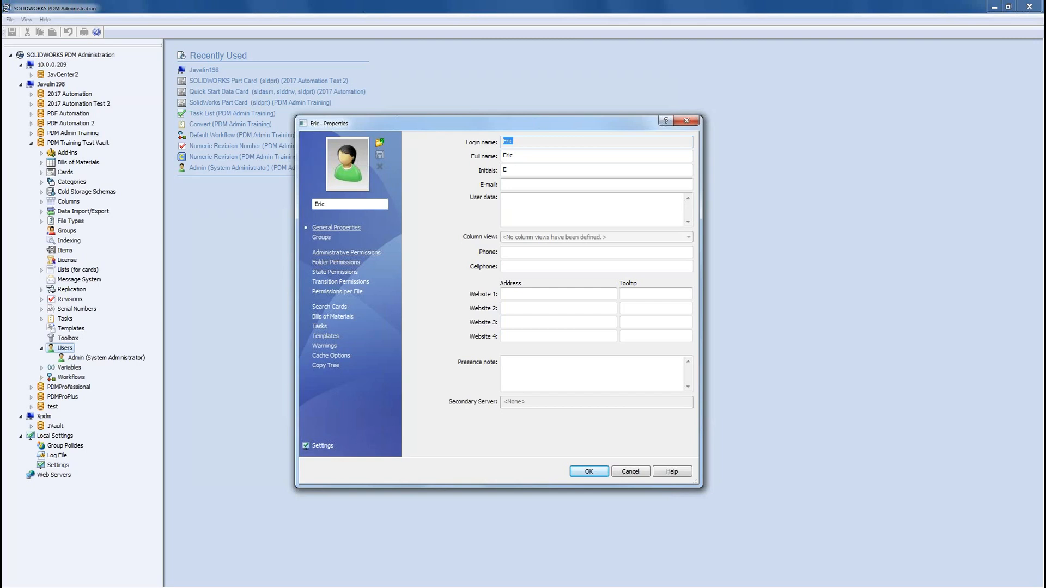
left_click(321, 237)
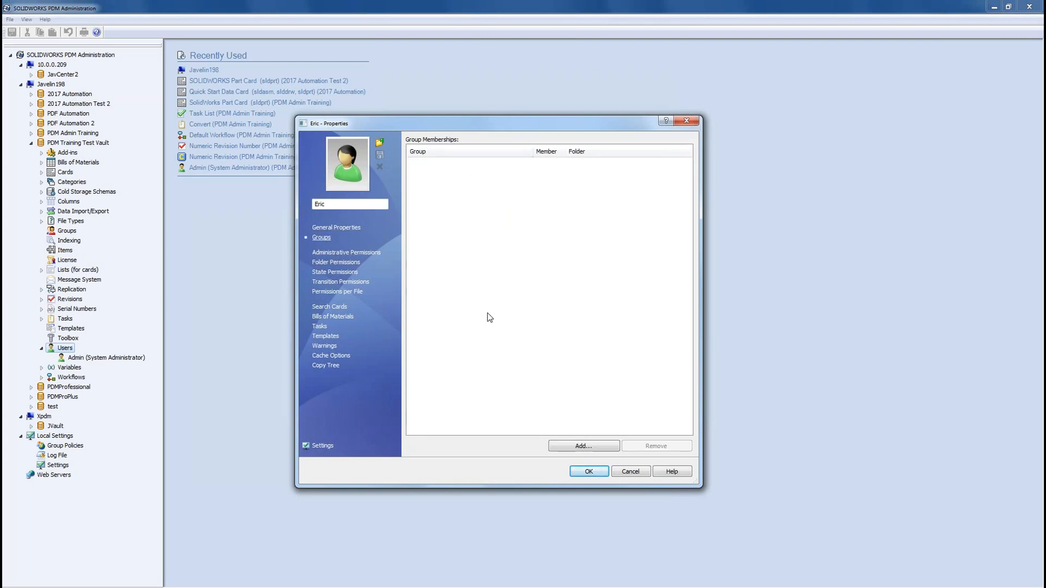
left_click(588, 473)
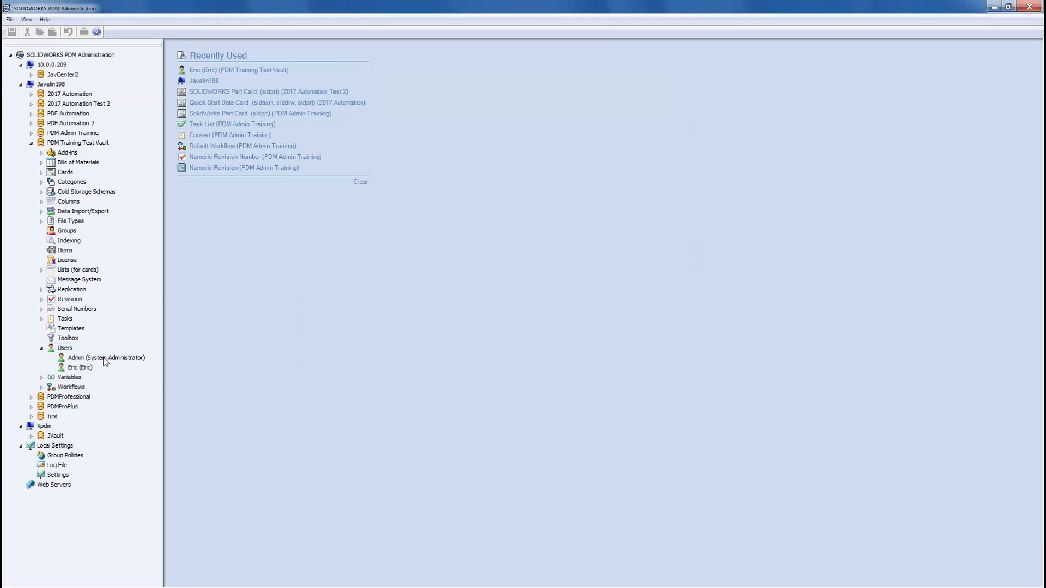
Step: After checking the user accounts, create a group named Designers and continue to its properties
left_click(103, 358)
left_click(74, 368)
right_click(62, 233)
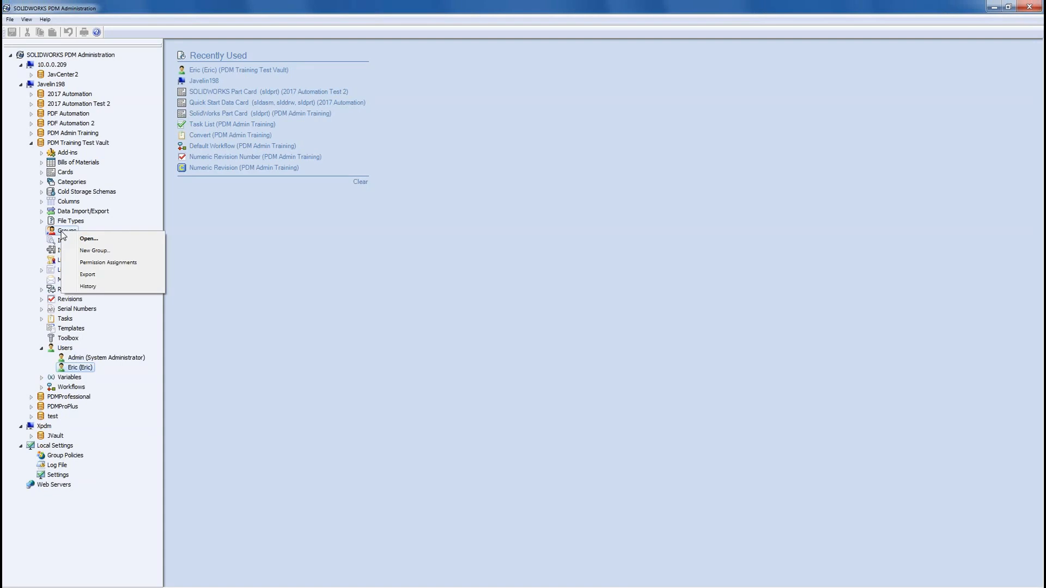
left_click(112, 251)
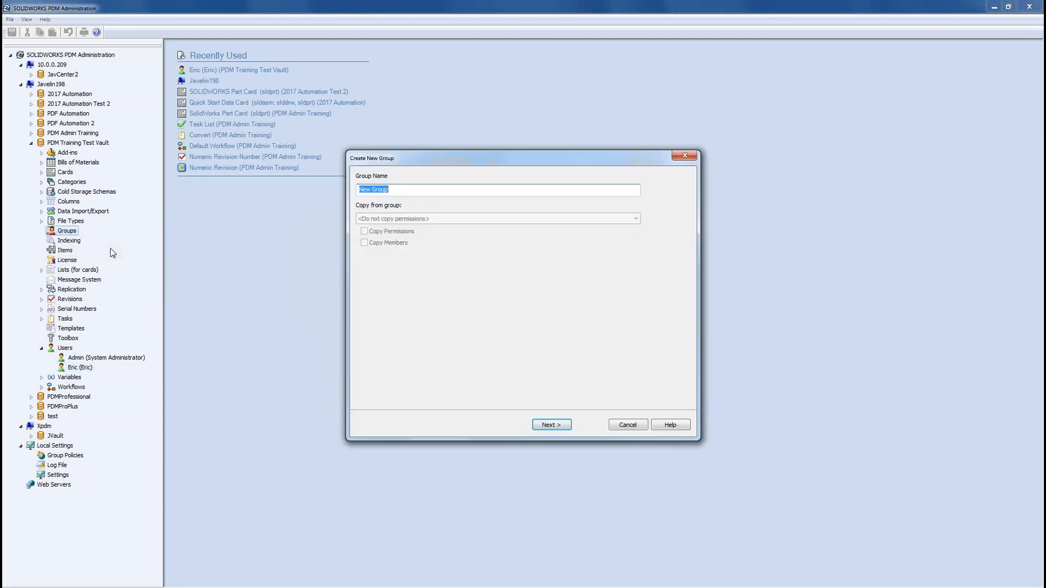
type("Designer")
type("s")
left_click(557, 431)
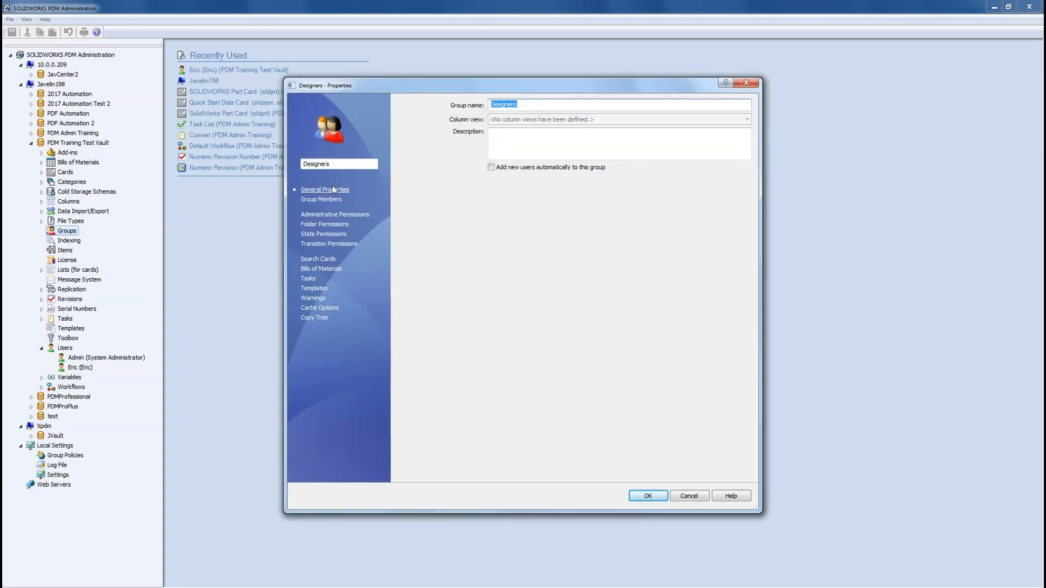
Step: Add the new user to the Designers group's members, then review its administrative permissions
left_click(334, 202)
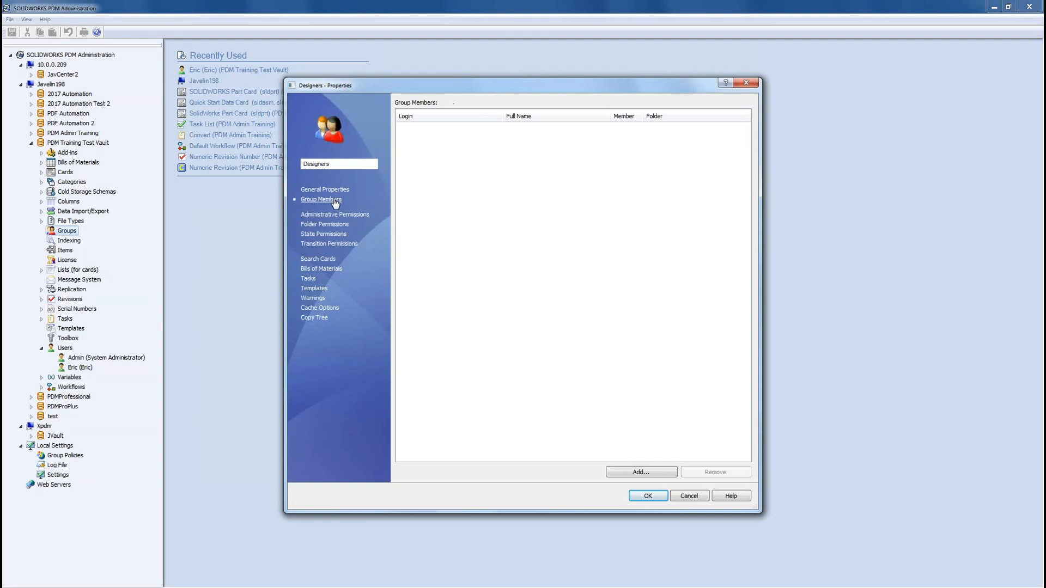
left_click(636, 474)
left_click(422, 241)
left_click(531, 397)
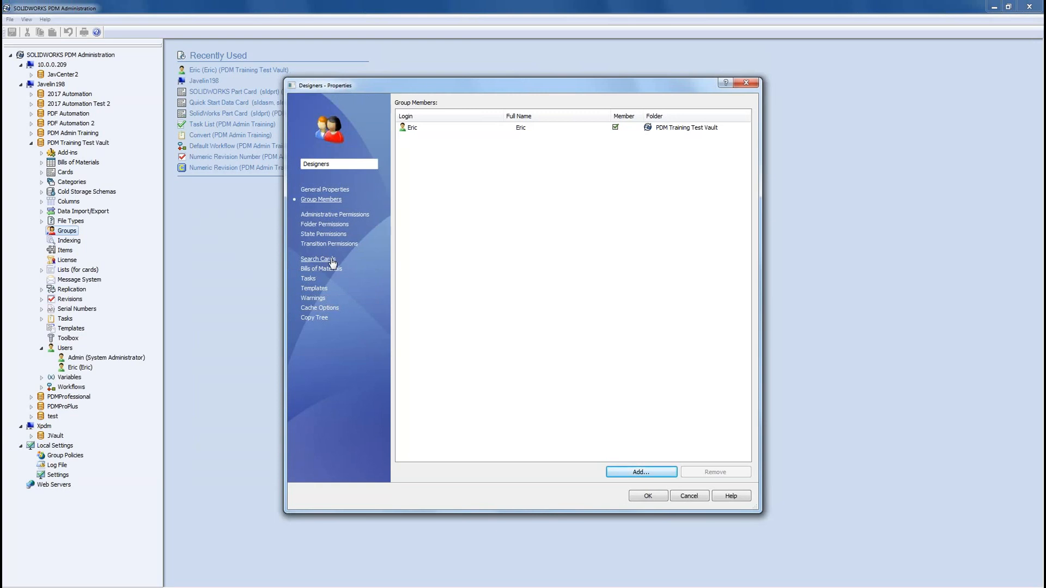
left_click(334, 216)
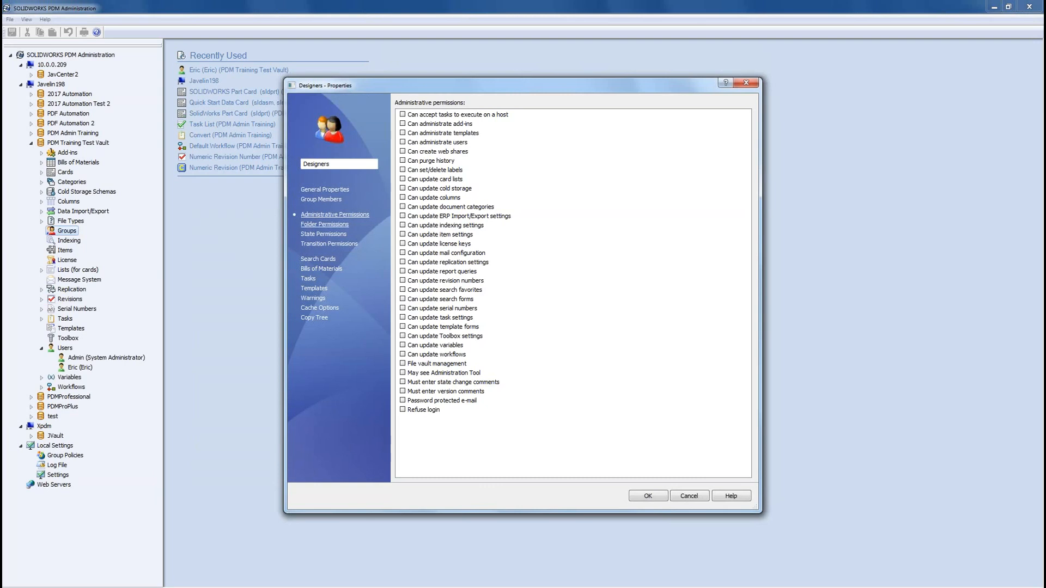
Step: Grant the Designers group every folder permission on the Library folder
left_click(324, 224)
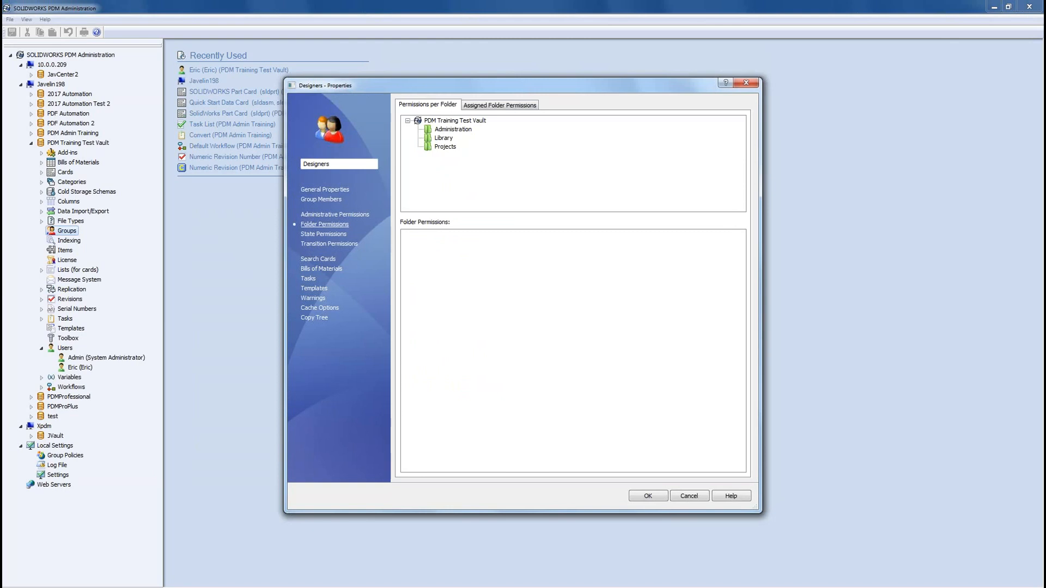
left_click(458, 121)
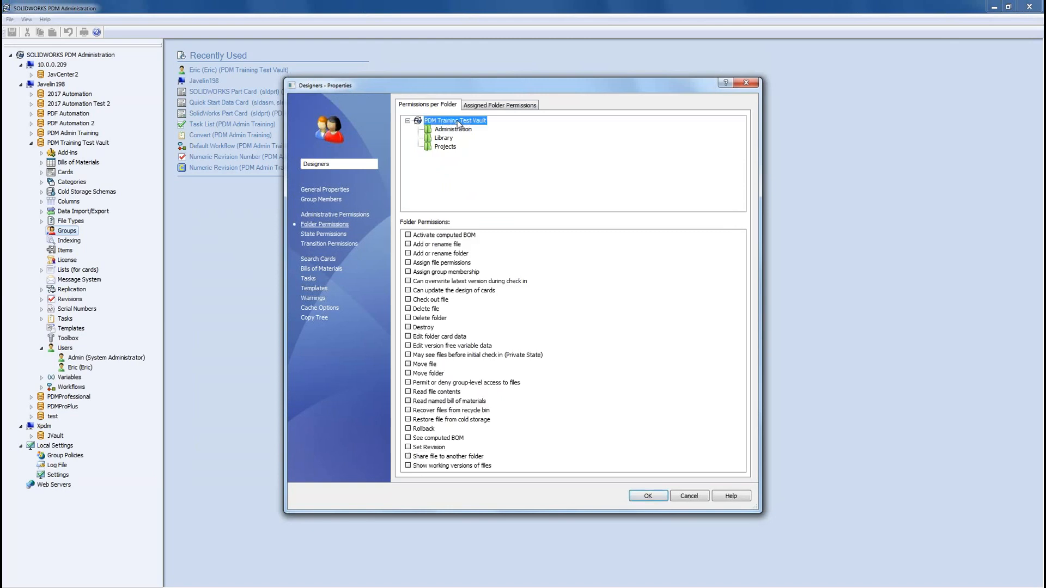
left_click_drag(490, 235, 404, 476)
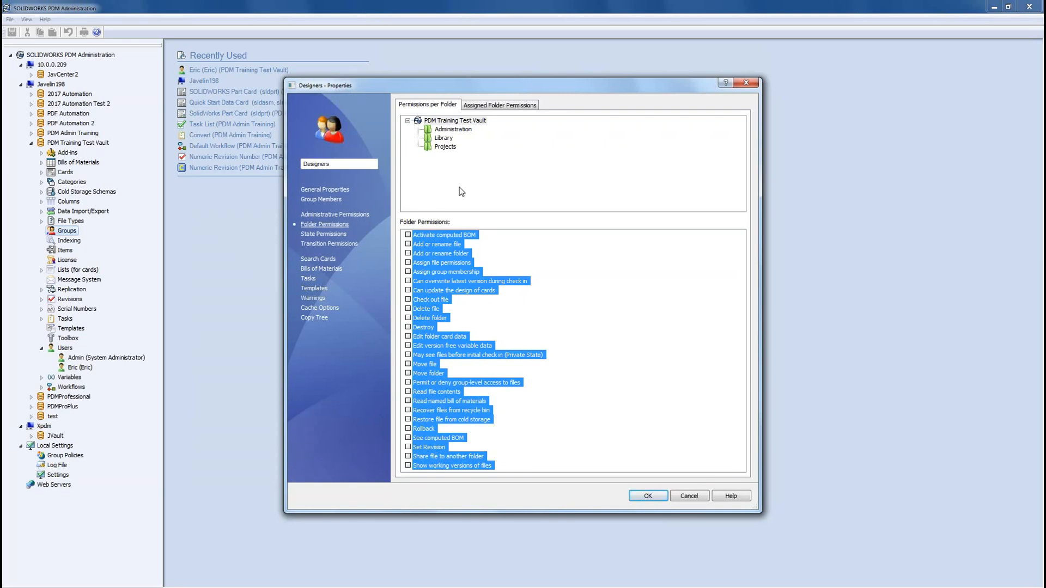
left_click(447, 140)
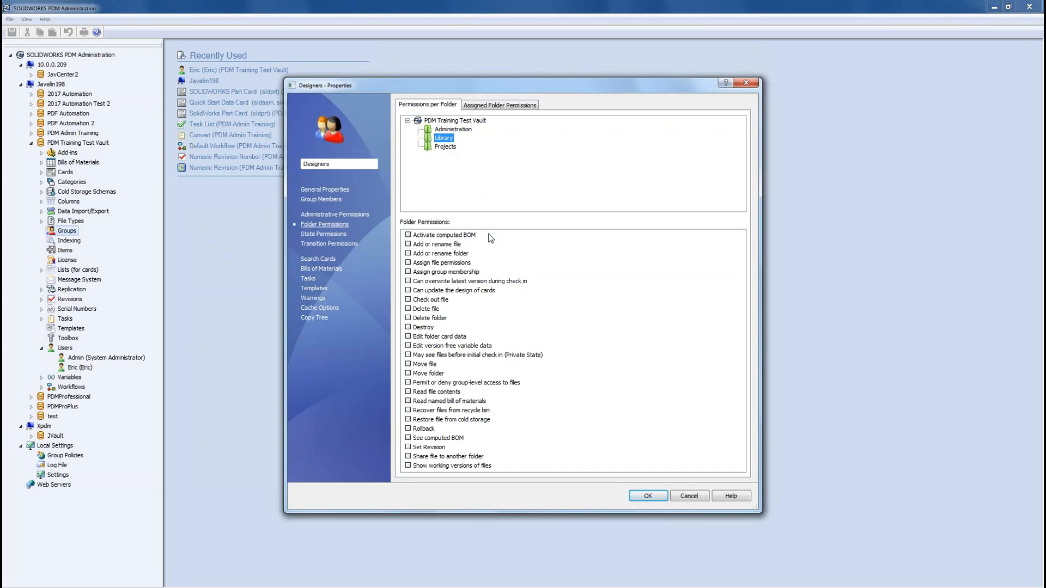
left_click_drag(490, 238, 335, 505)
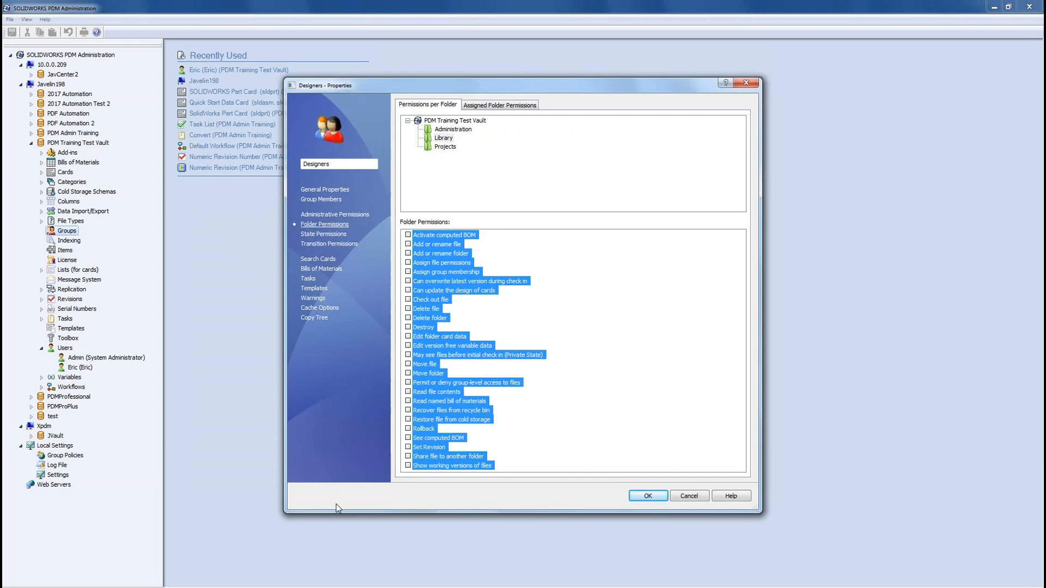
left_click(408, 465)
Step: Grant all permissions on Projects and confirm Administration has none checked
left_click(444, 147)
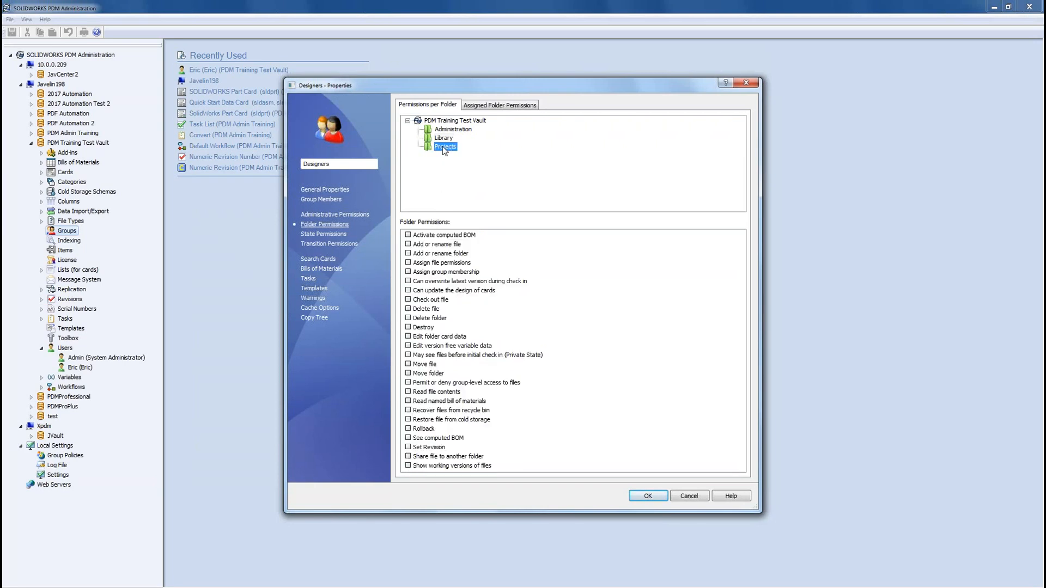
left_click_drag(486, 234, 370, 497)
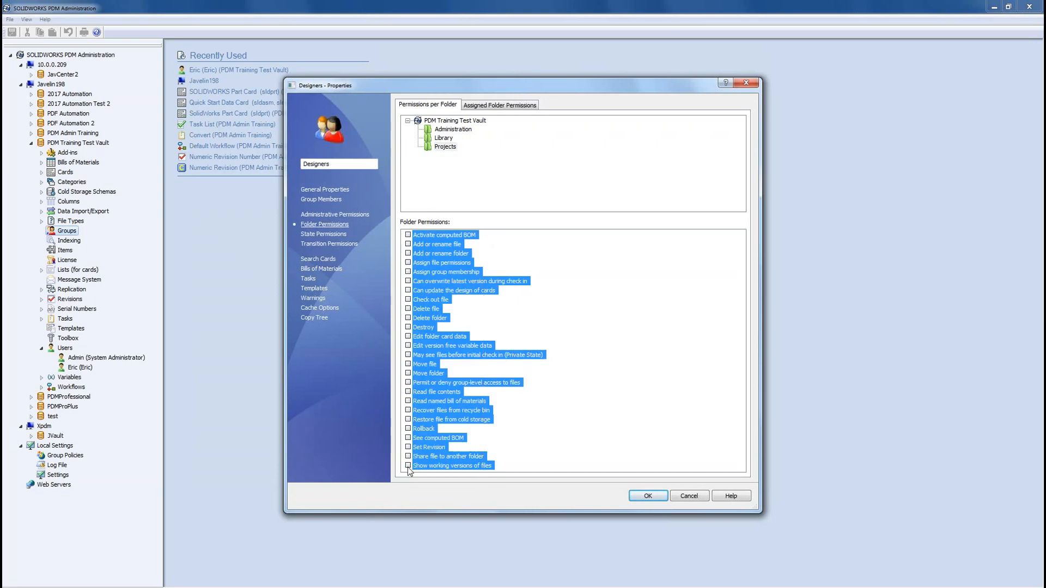
left_click(453, 129)
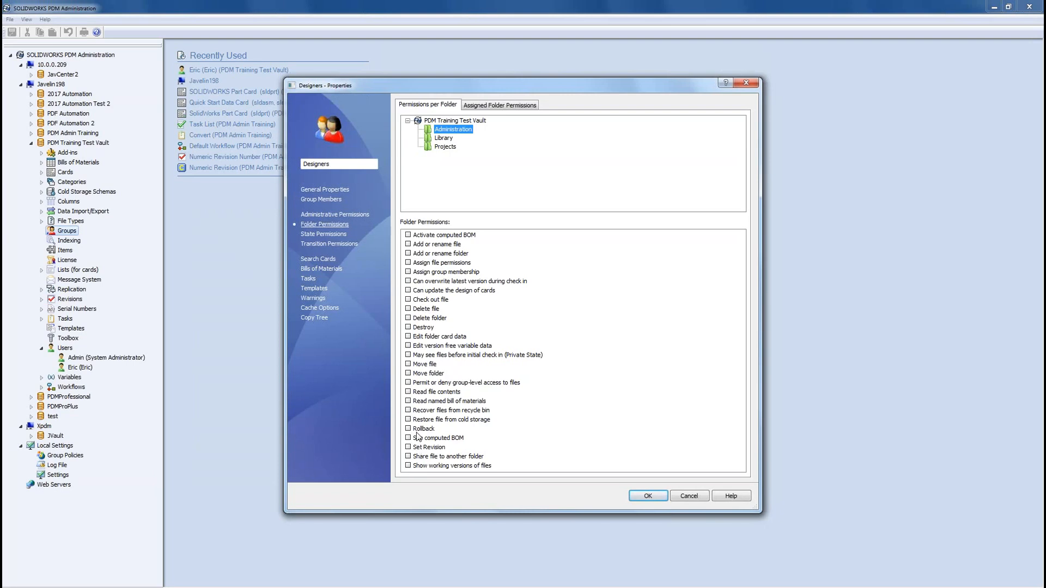
Step: Review the assigned Library and Projects folder permissions and save the Designers group with OK
left_click(489, 105)
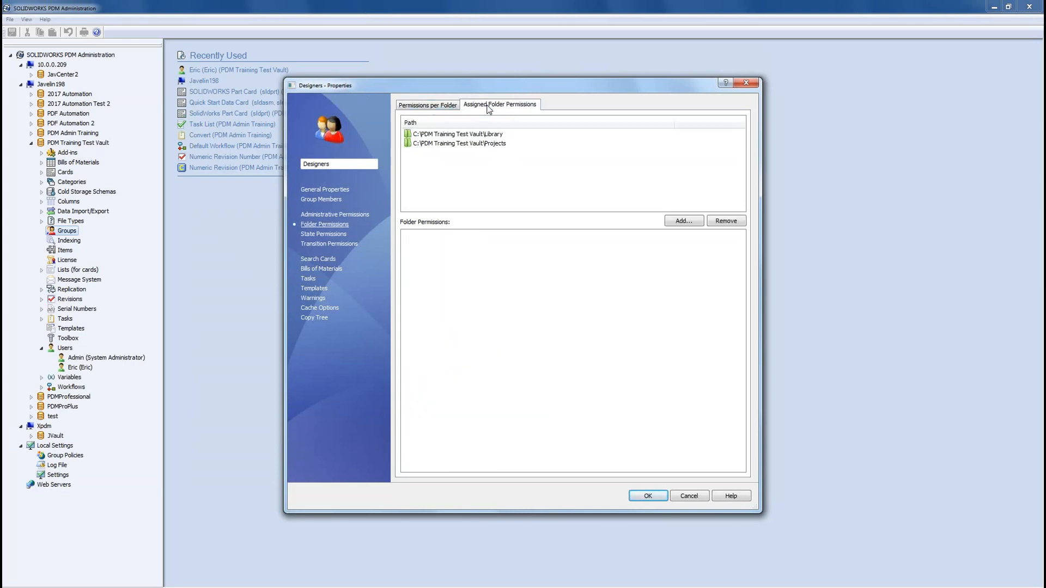
left_click(489, 134)
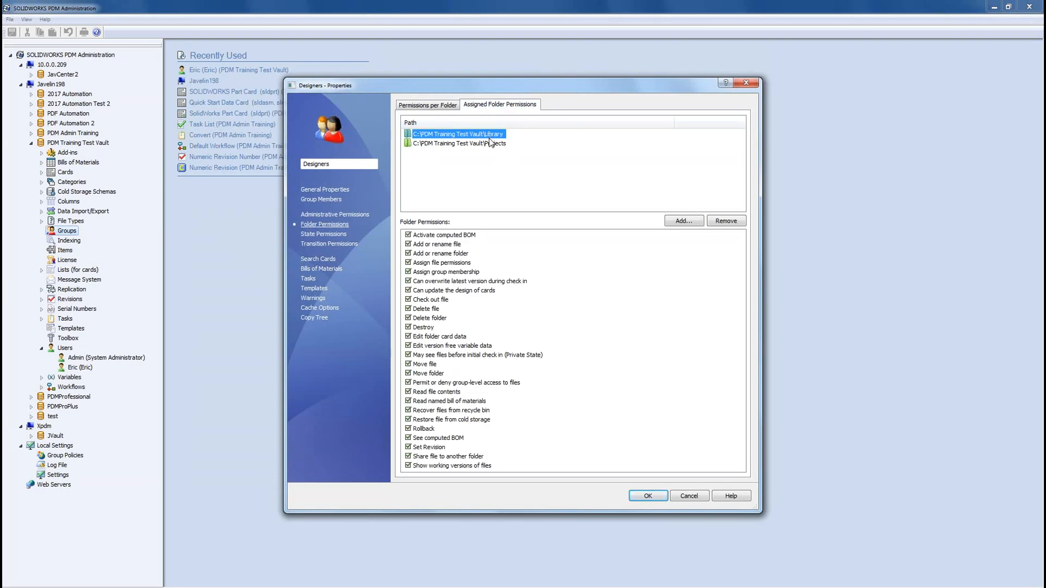
left_click(490, 144)
left_click(491, 136)
left_click(490, 144)
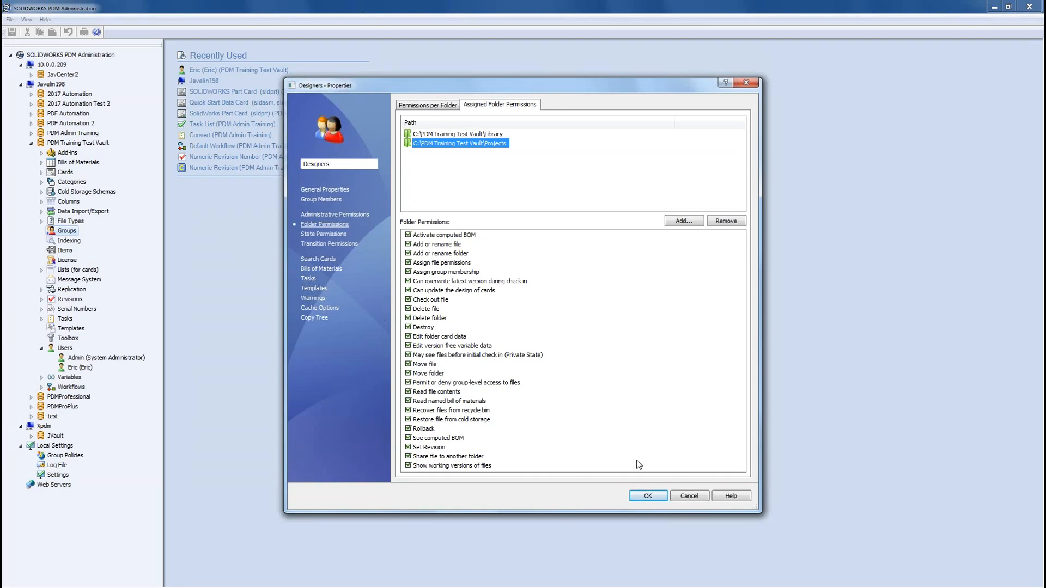
left_click(653, 497)
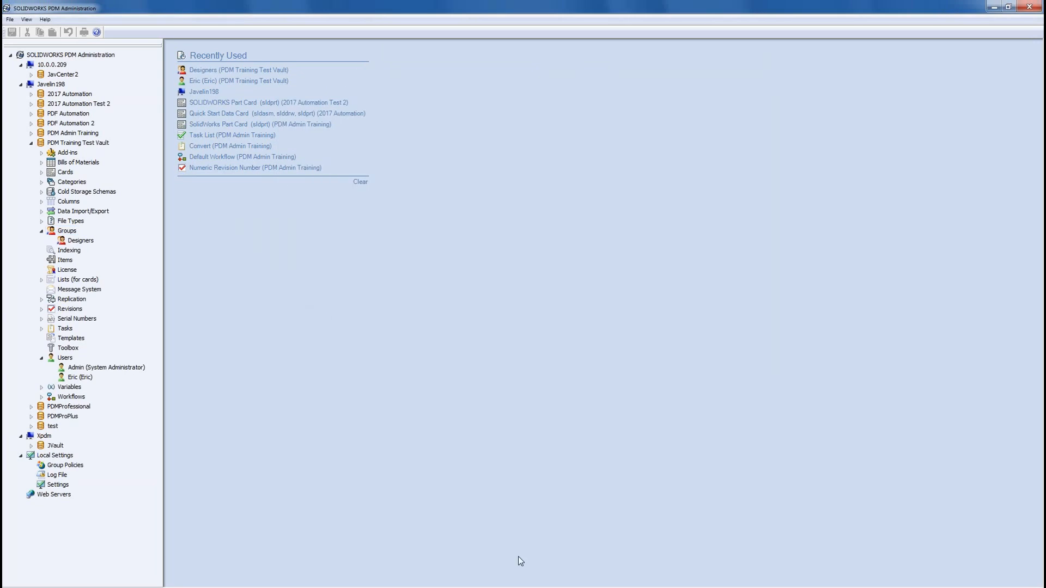
left_click(496, 587)
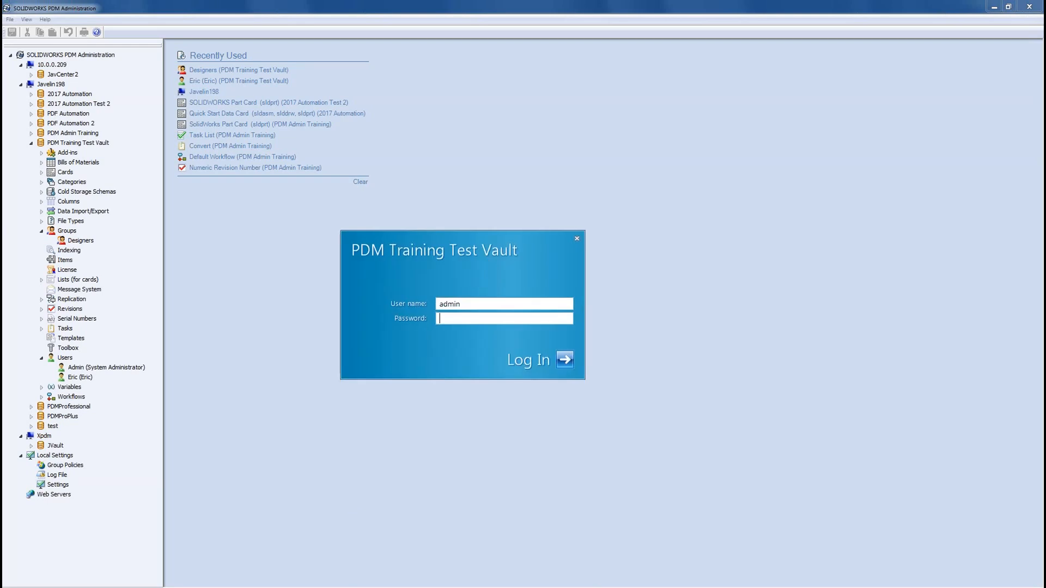
Step: Enter the non-admin user's name in the vault login and log in
type("eric")
left_click(567, 368)
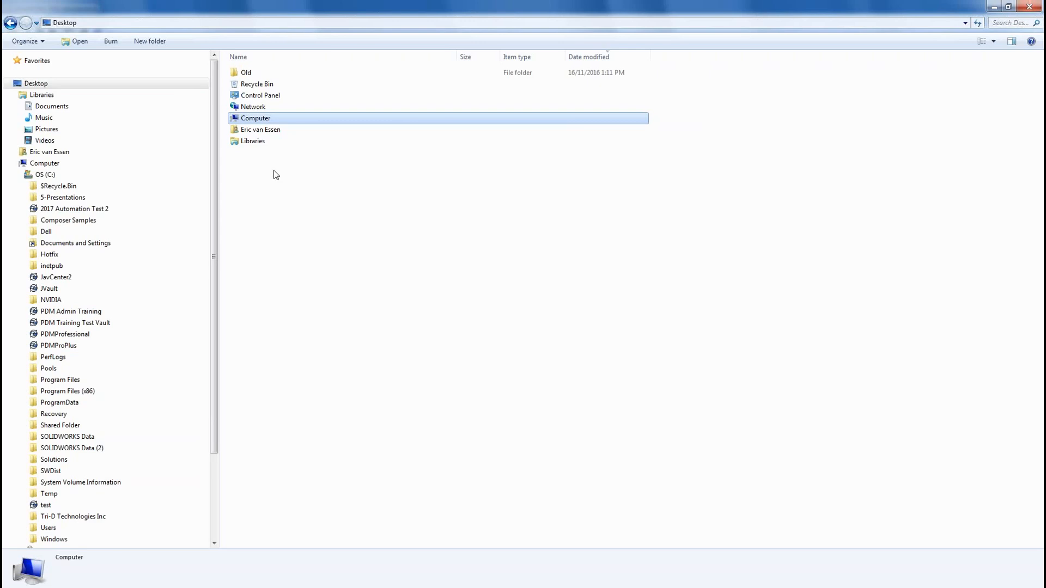
Step: Go back to the PDM Training Test Vault folder and widen the Name column
left_click(10, 23)
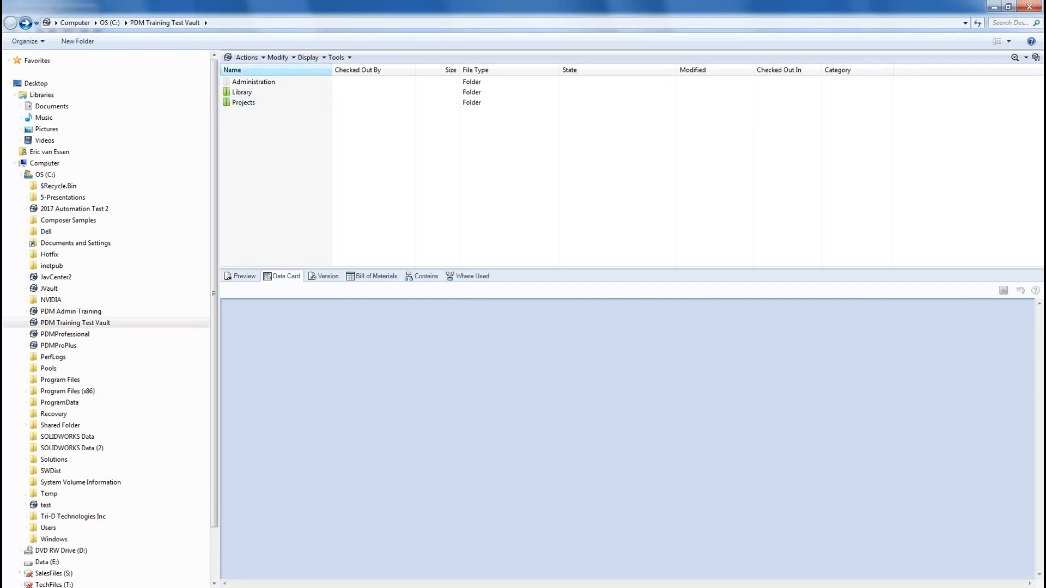
left_click_drag(331, 70, 354, 75)
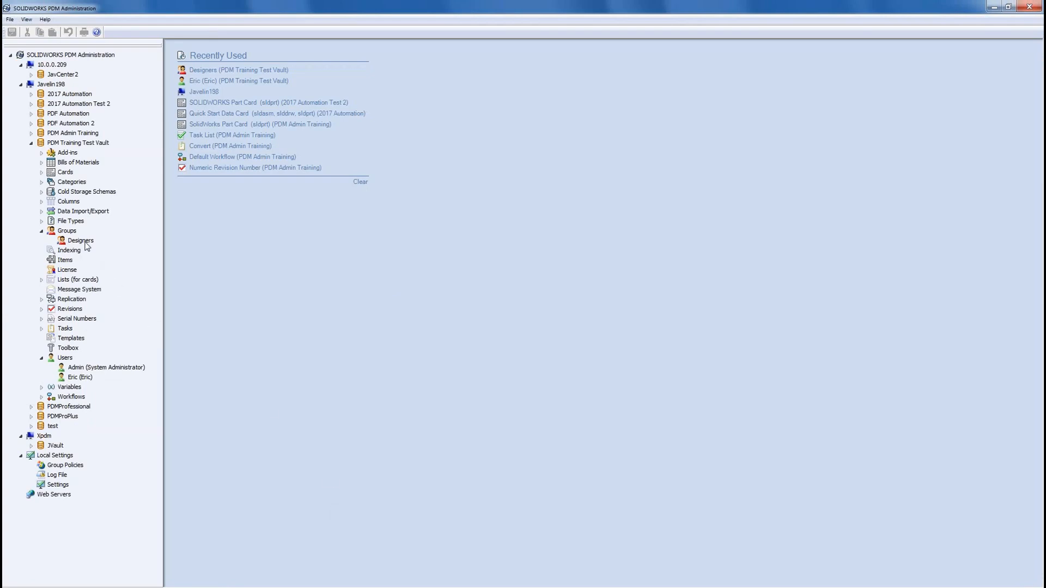
Step: Open and cancel Designers' properties, then open the user's Settings from the Designers right-click menu
double_click(85, 243)
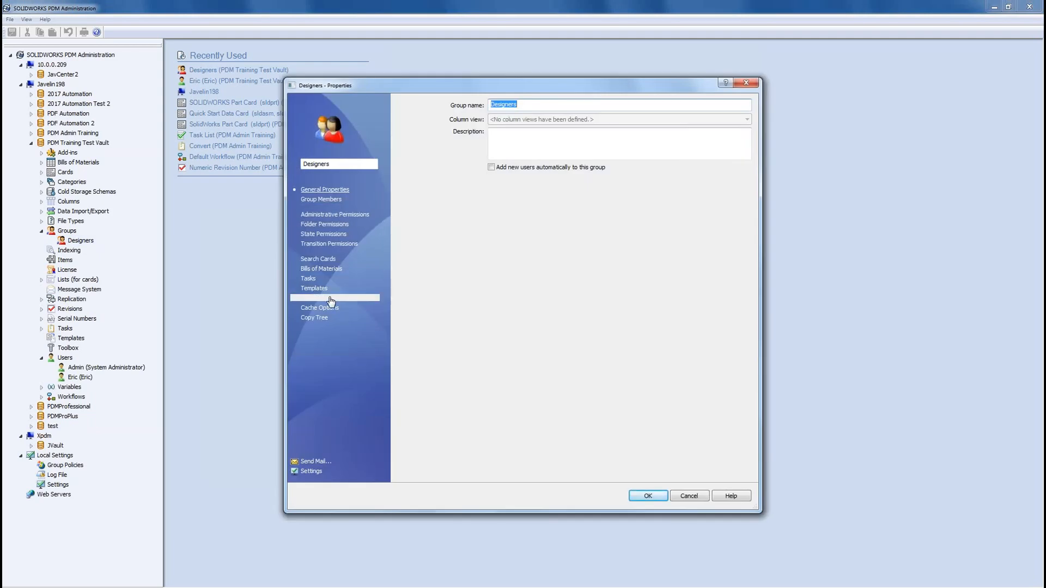
left_click(688, 496)
right_click(83, 242)
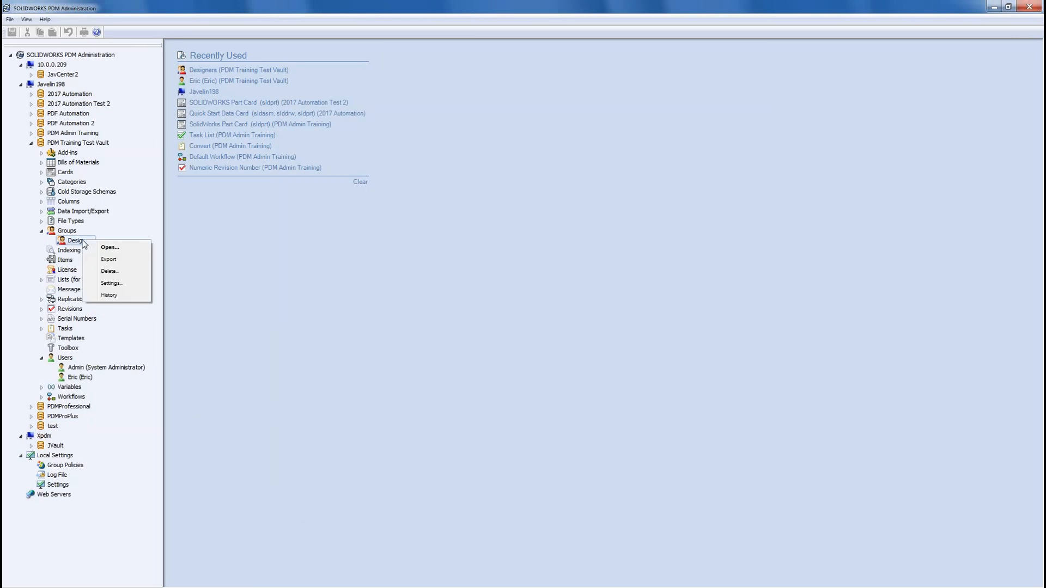
left_click(115, 284)
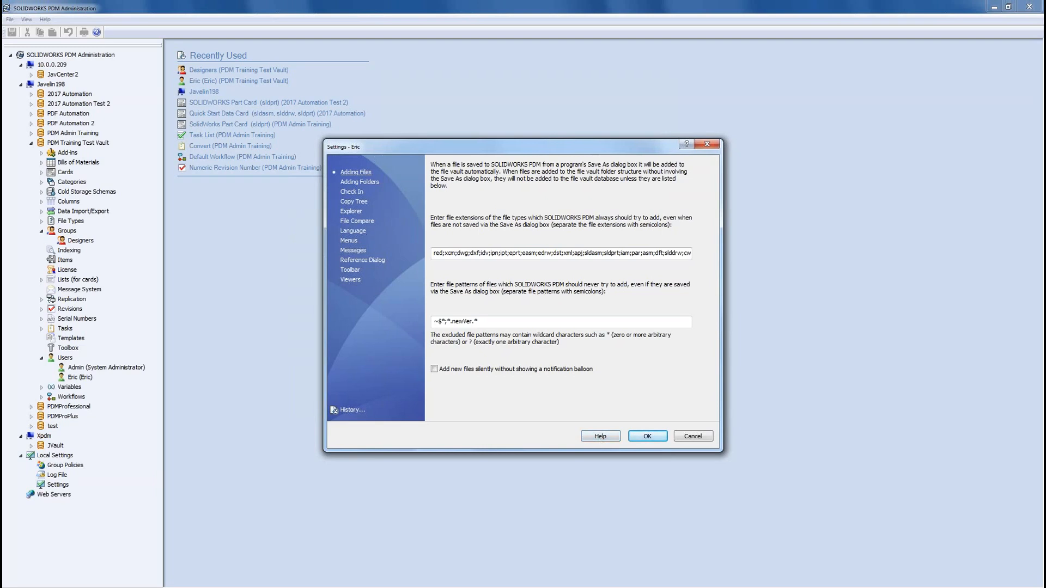
Step: Check the Explorer options, showing only vault files, and close Settings with OK
left_click(352, 212)
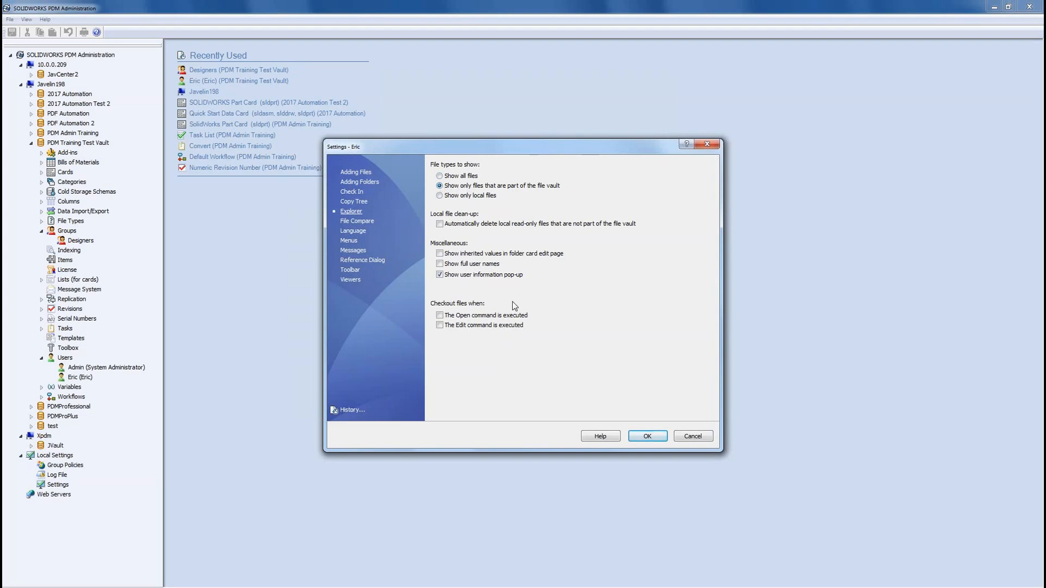
left_click(648, 438)
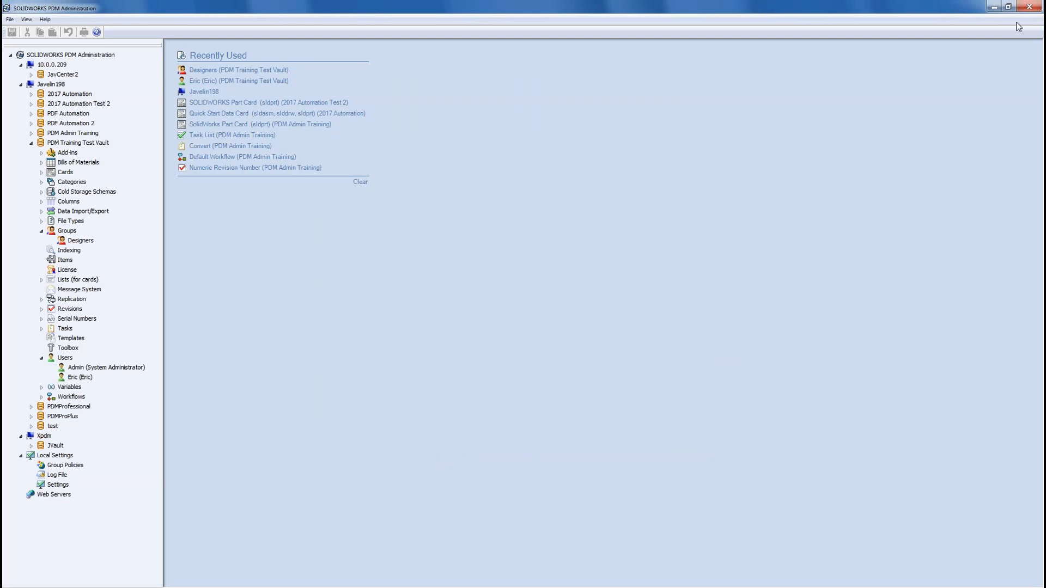
Step: Close PDM Administration, return to the vault and log in again as the non-admin user
left_click(1029, 7)
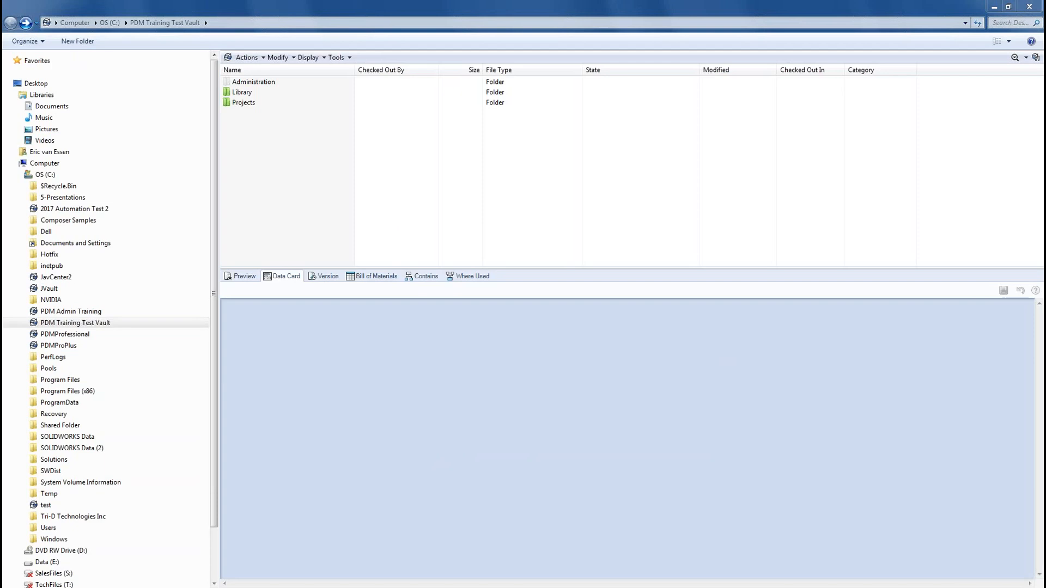
key("alt+Right")
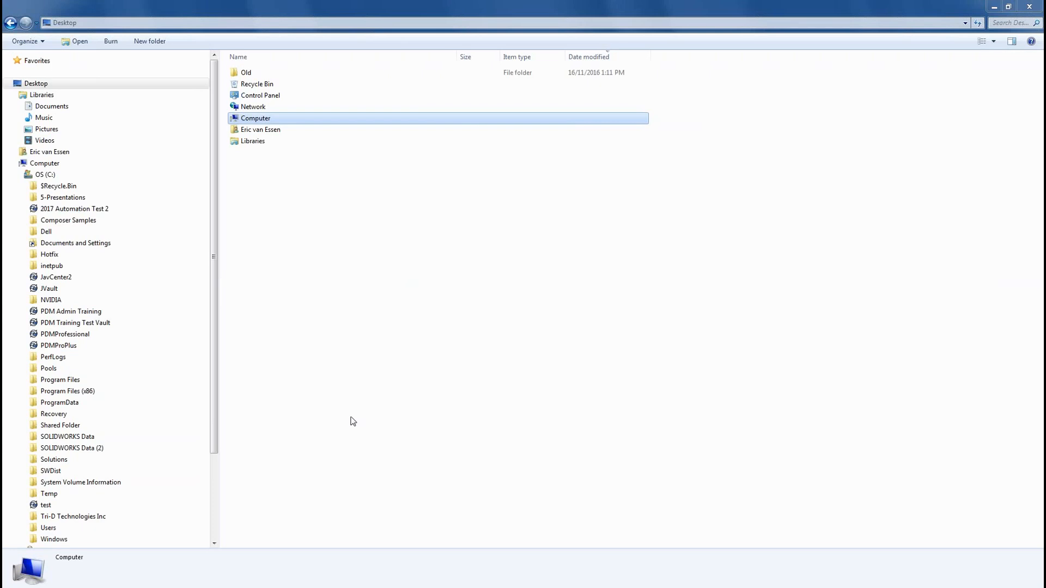
left_click(9, 23)
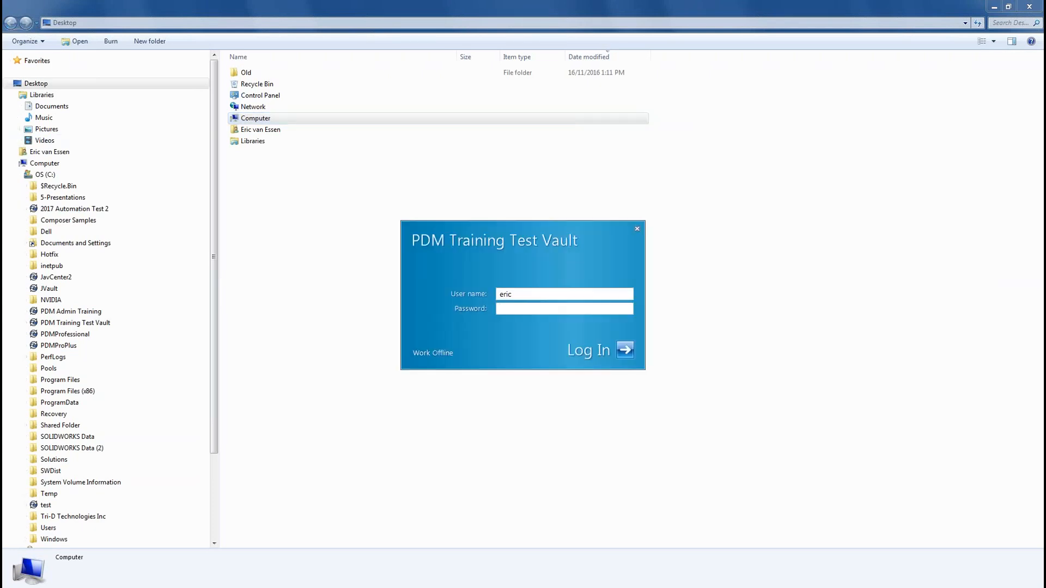
left_click(620, 352)
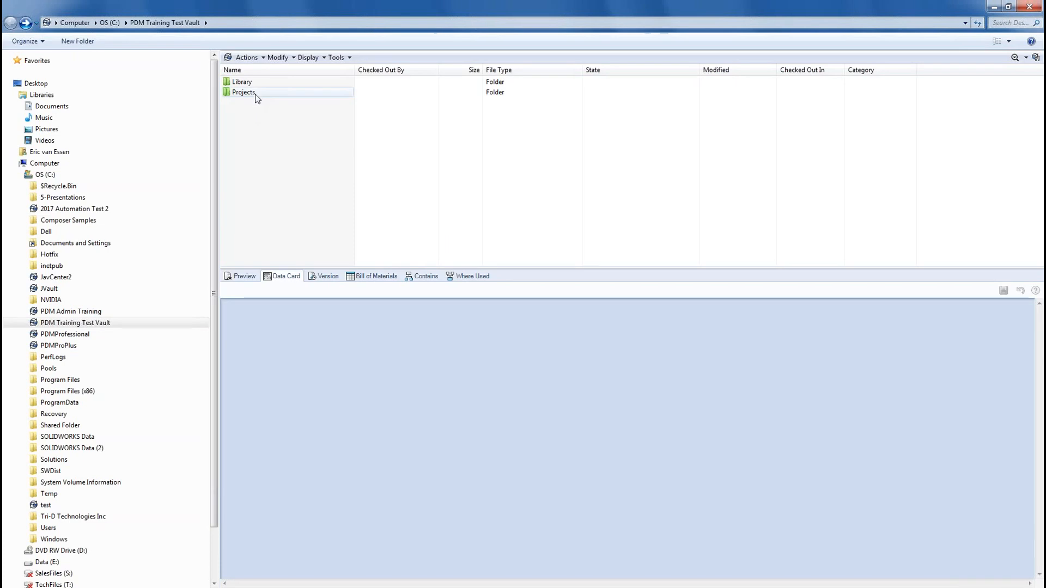
Step: Open Projects, drag JV-0109.SLDPRT in from a second Explorer window, and dismiss the permission error
double_click(256, 94)
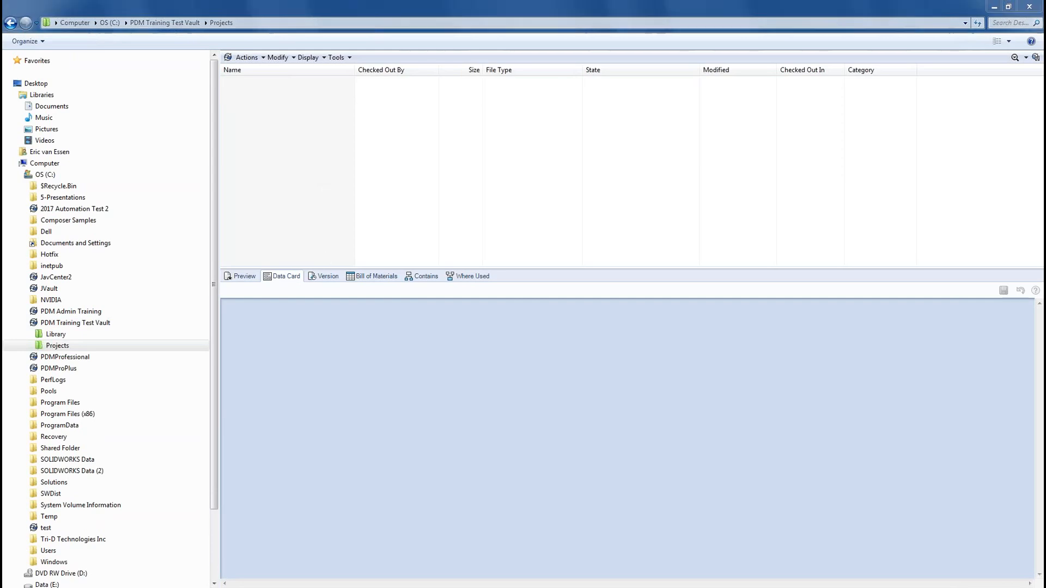
key("alt+Tab")
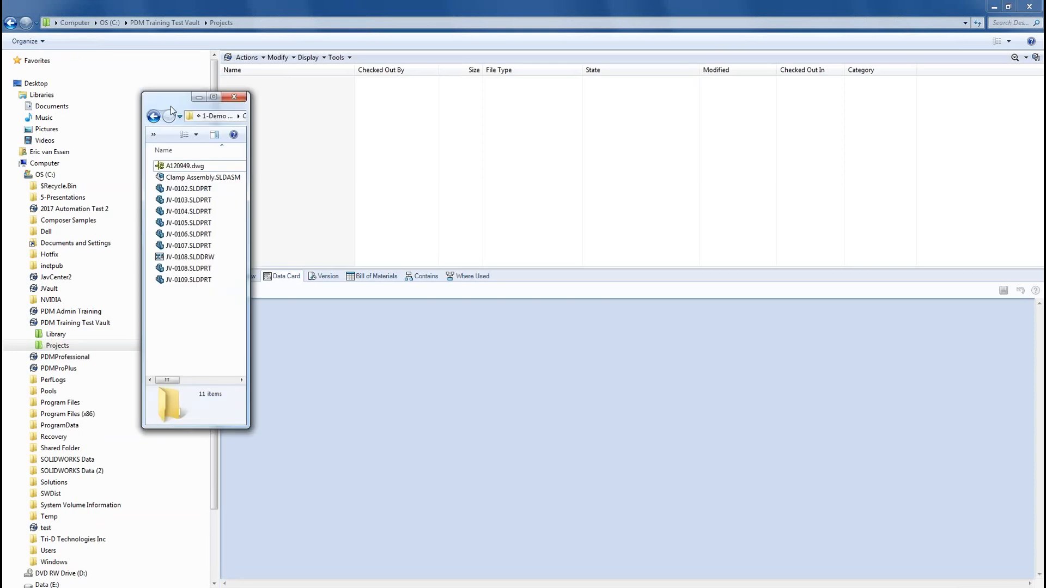
left_click_drag(170, 98, 196, 108)
left_click_drag(277, 177, 303, 177)
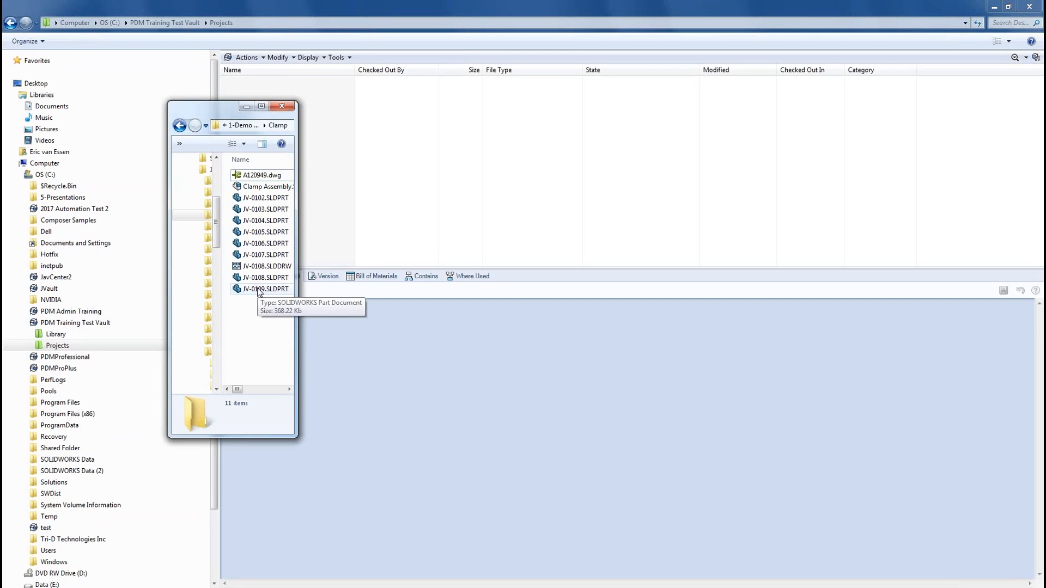
left_click_drag(259, 292, 387, 187)
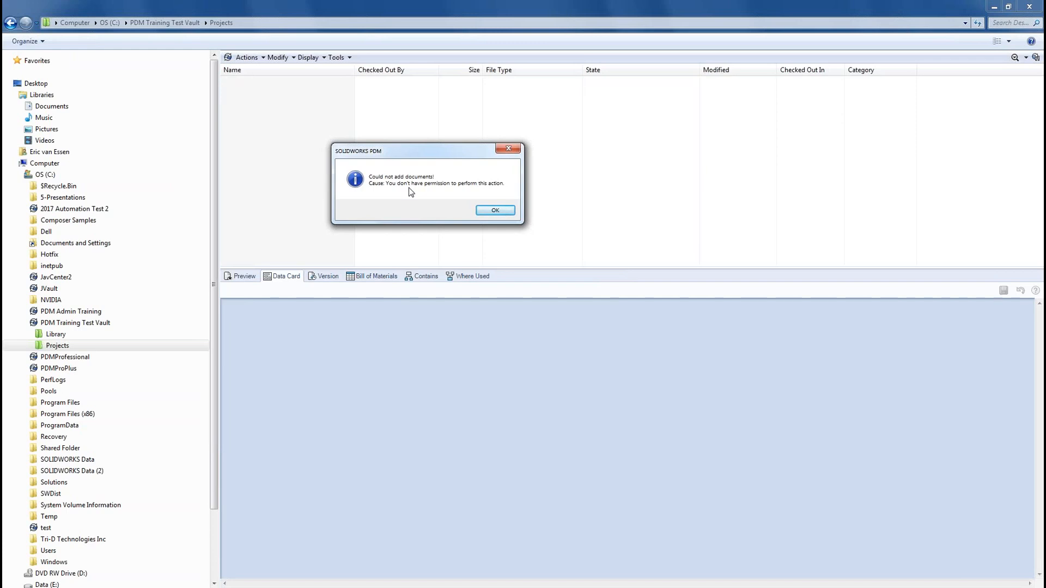
left_click(496, 212)
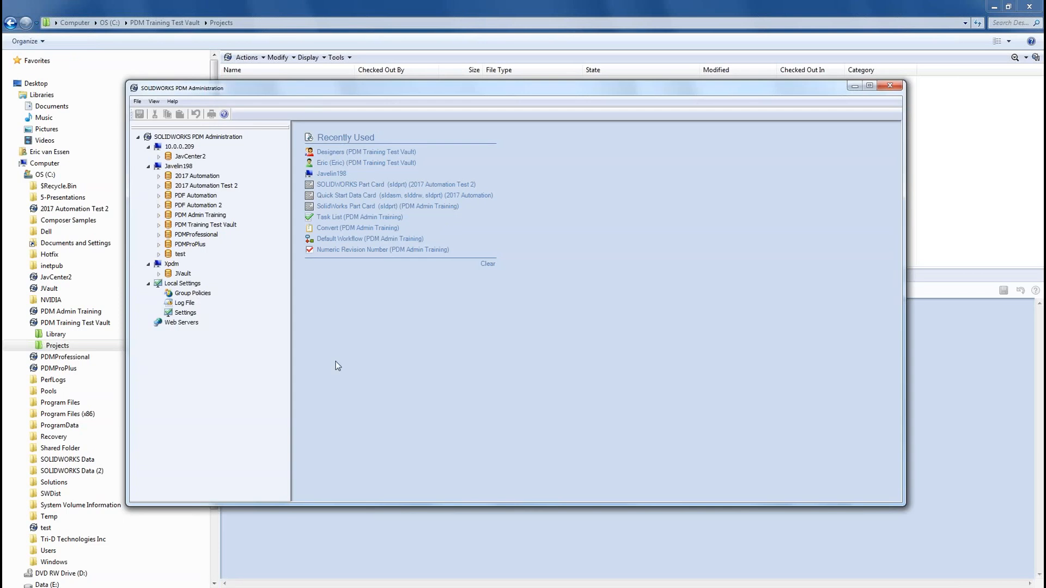
Step: Log in to the PDM Training Test Vault as administrator and maximize PDM Administration
left_click(159, 224)
type("********")
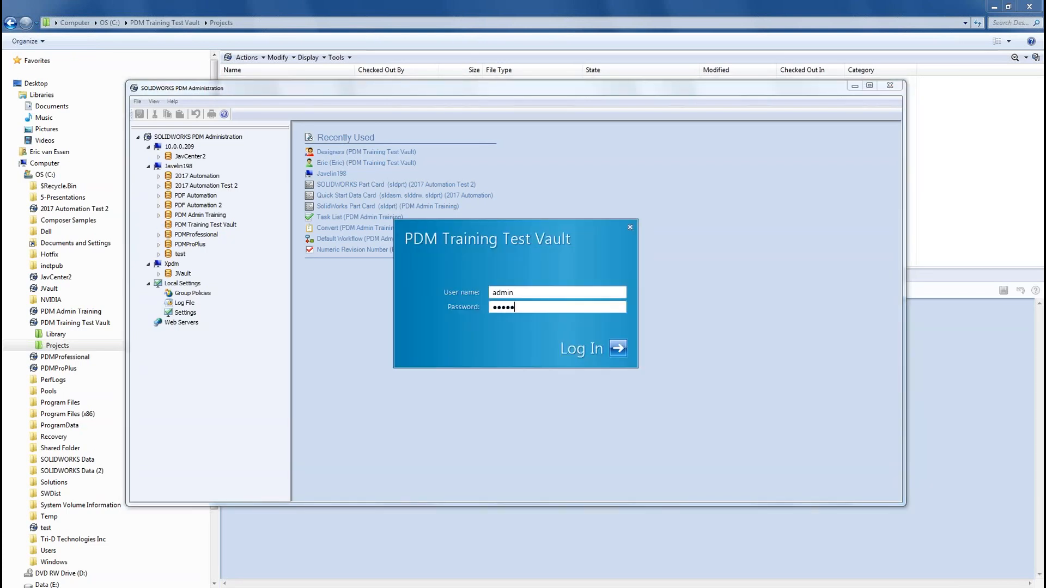
key("Return")
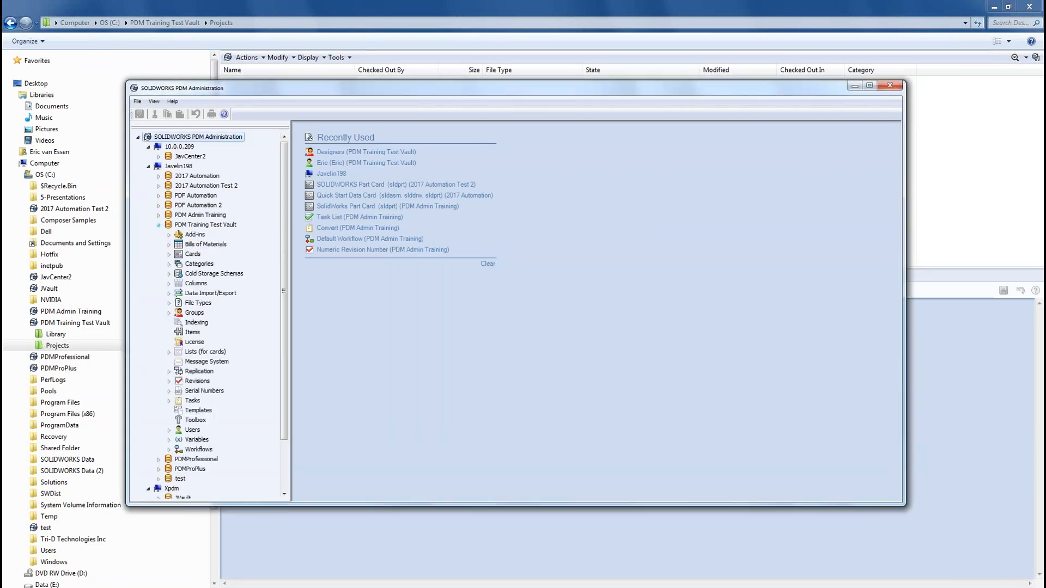
double_click(491, 89)
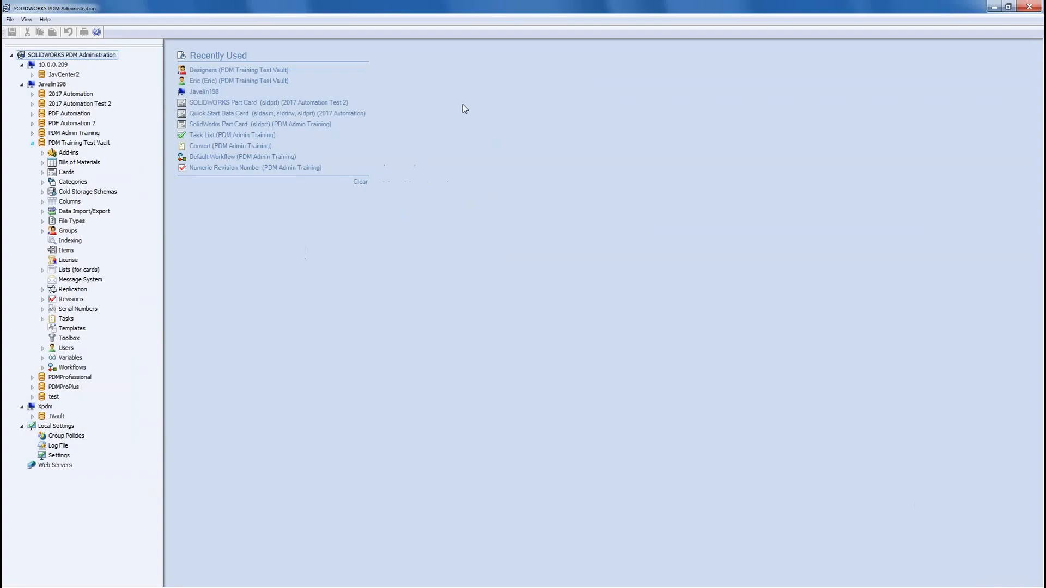
Step: Open the Designers group properties and review its Library and Projects folder permissions, then state permissions
left_click(42, 231)
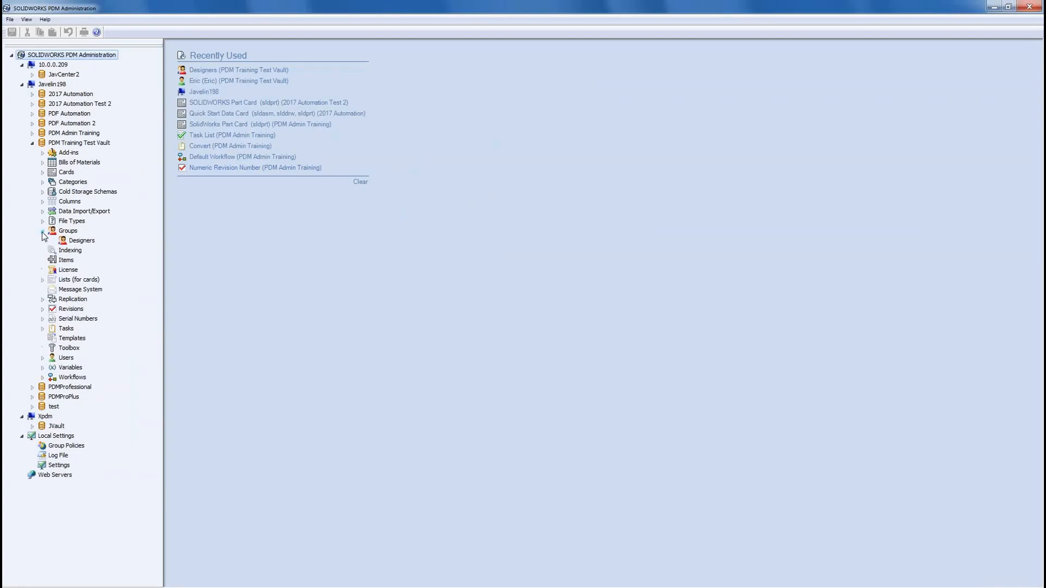
right_click(76, 244)
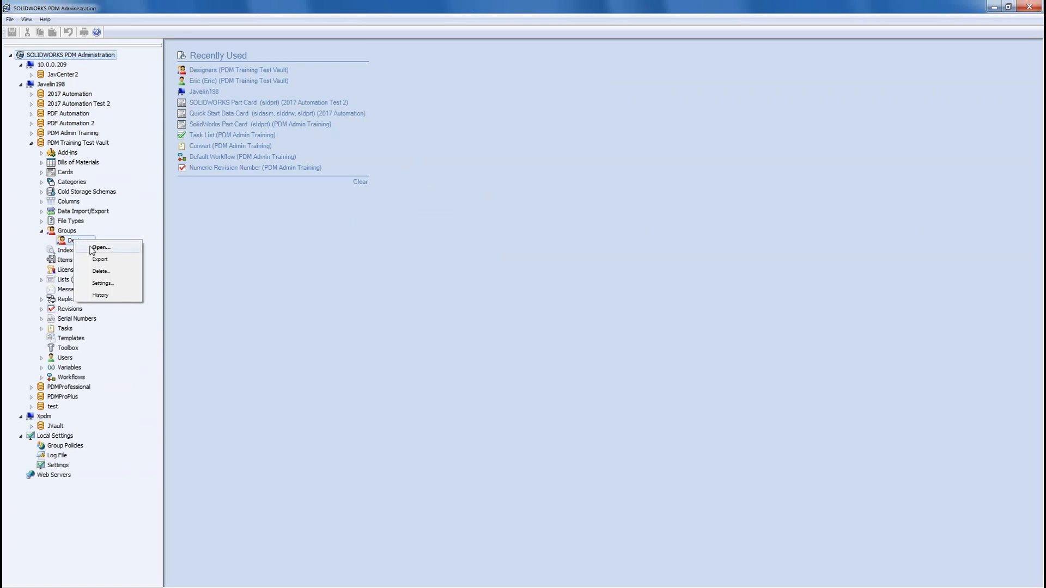
left_click(92, 247)
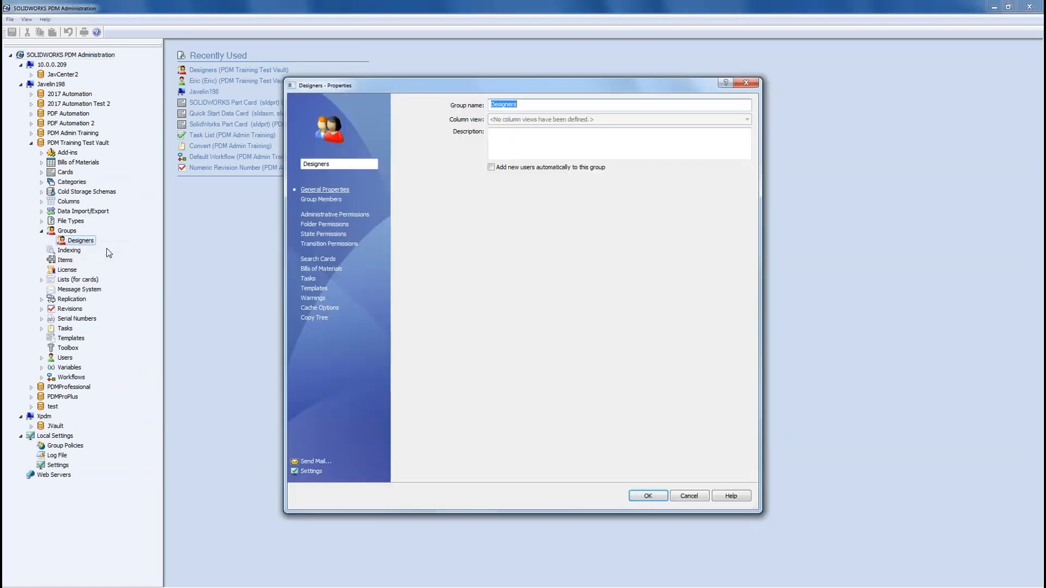
left_click(333, 226)
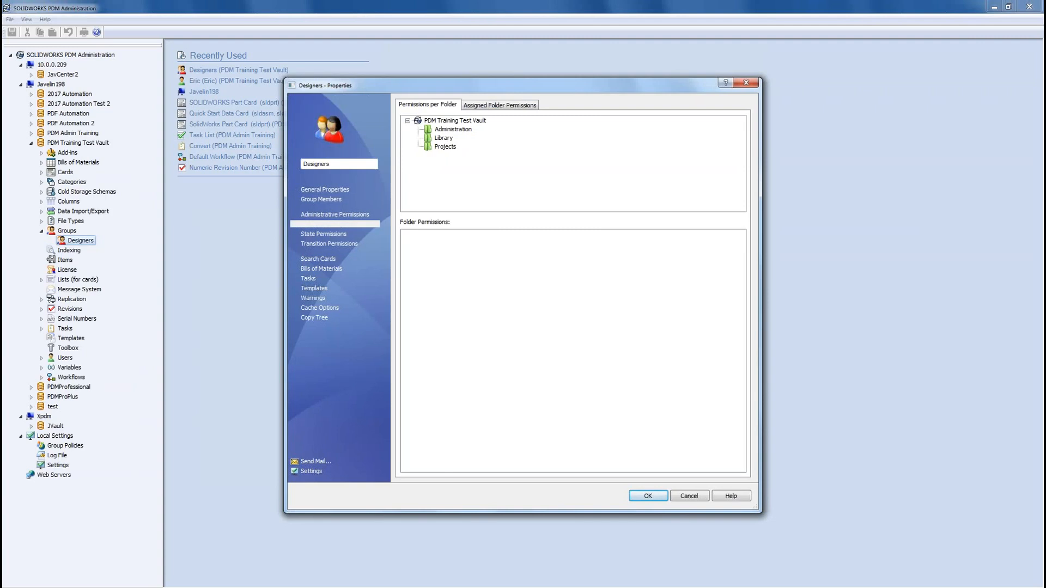
left_click(444, 139)
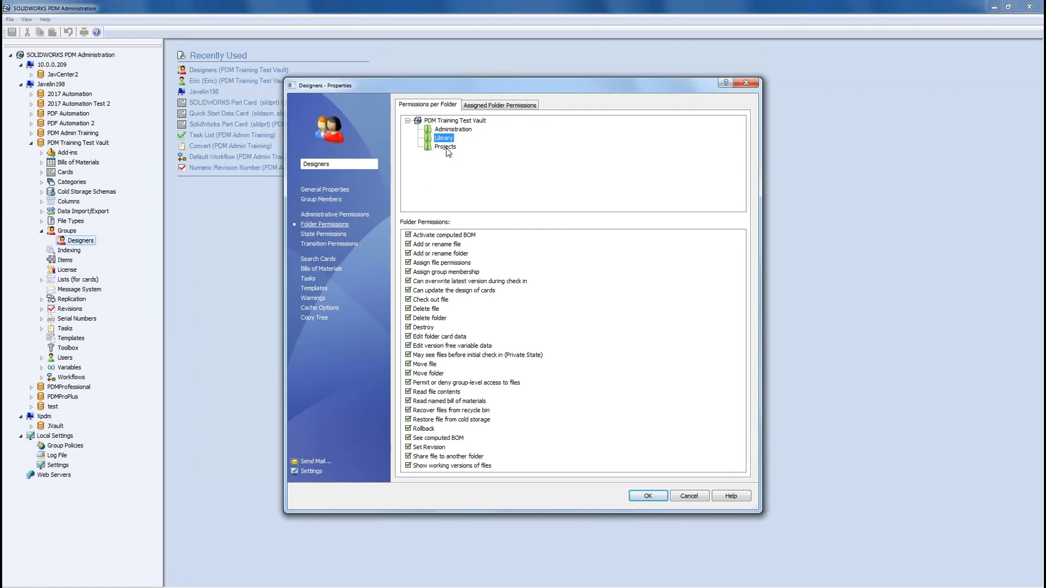
left_click(445, 147)
left_click(326, 235)
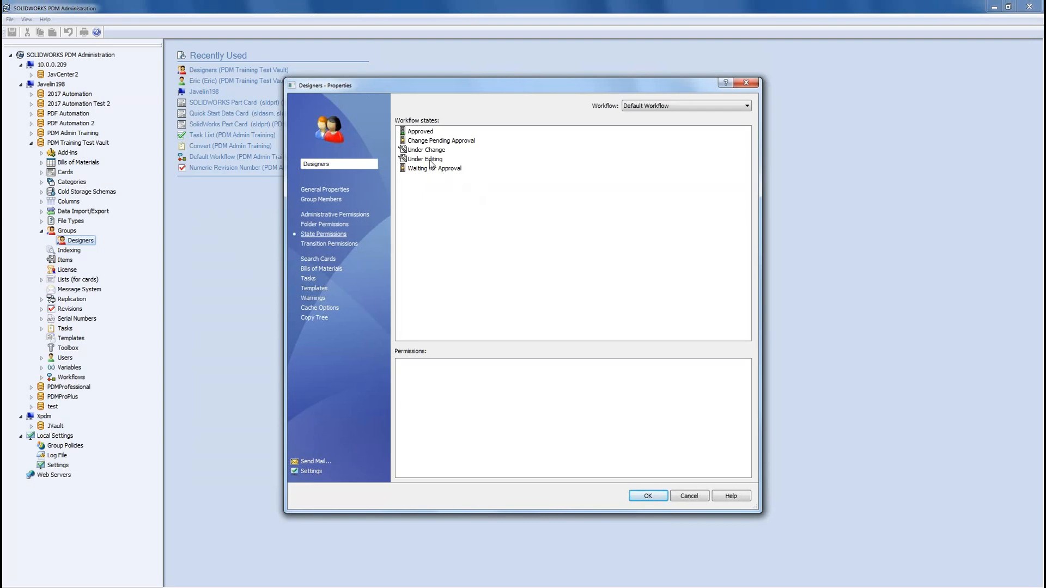
Step: Grant the Designers group all twelve permissions in every Default Workflow state
left_click_drag(491, 206, 403, 121)
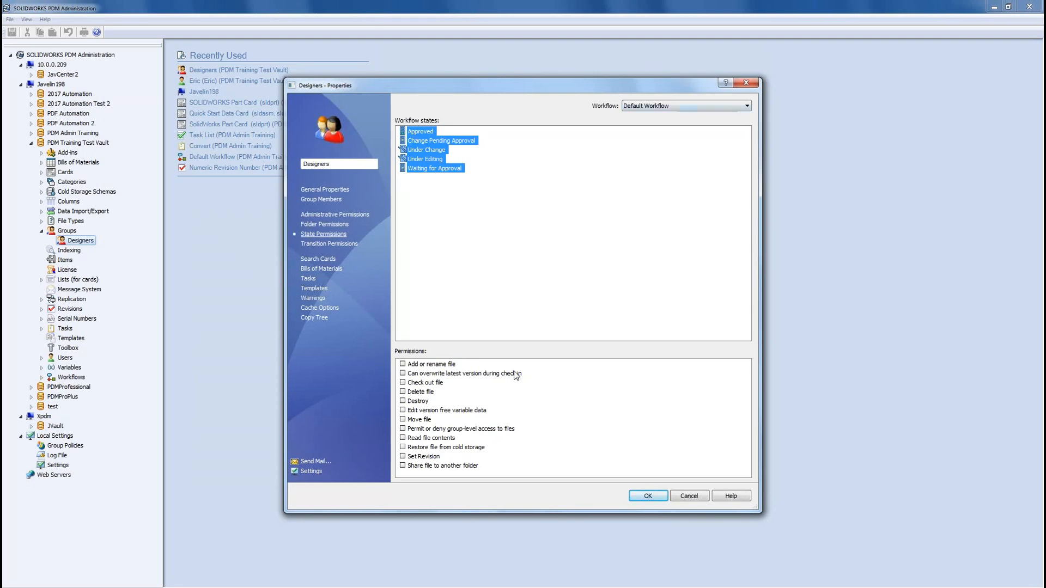
left_click_drag(499, 363, 407, 469)
left_click(402, 466)
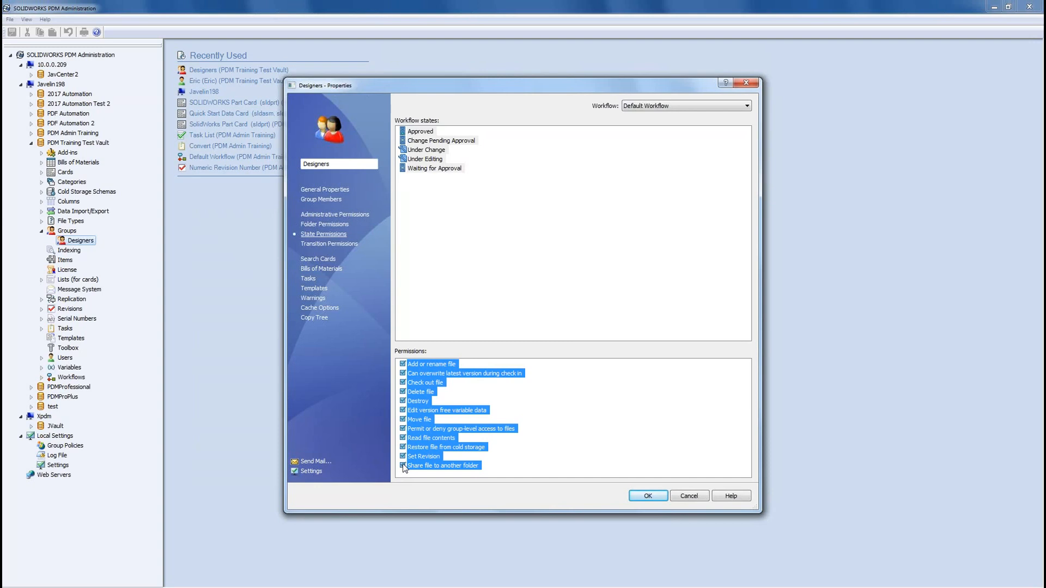
left_click(466, 290)
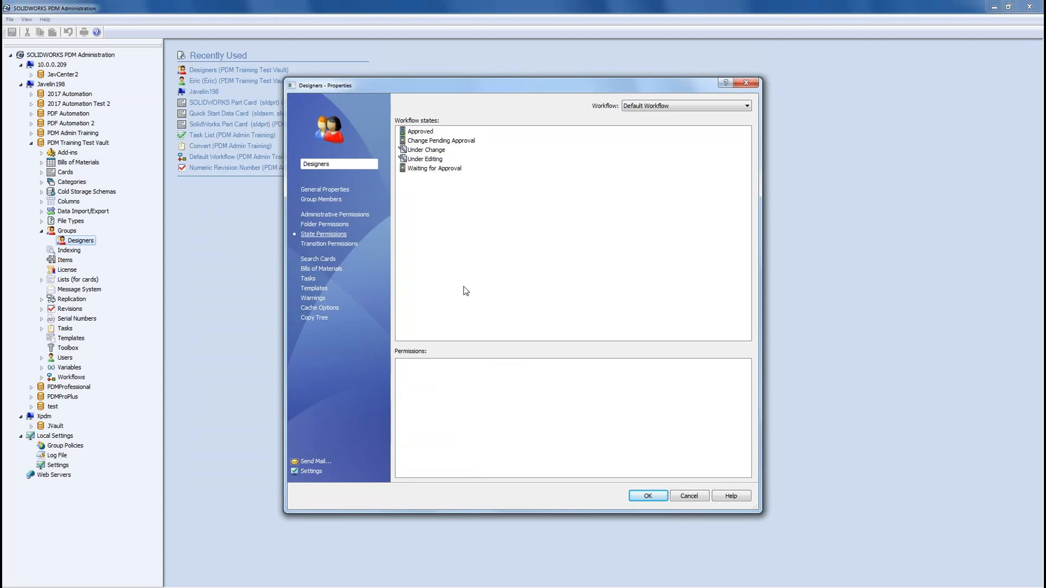
Step: Restrict the Approved state to Read file contents only, review transition permissions, and close the dialog
left_click(428, 133)
left_click_drag(470, 361, 388, 492)
left_click(403, 466)
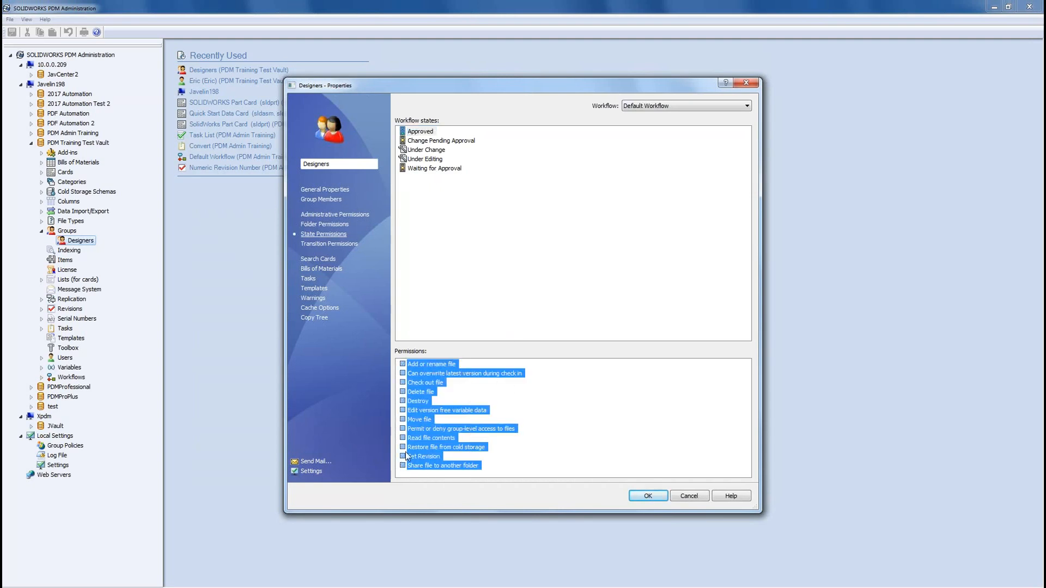
left_click(516, 447)
left_click(403, 438)
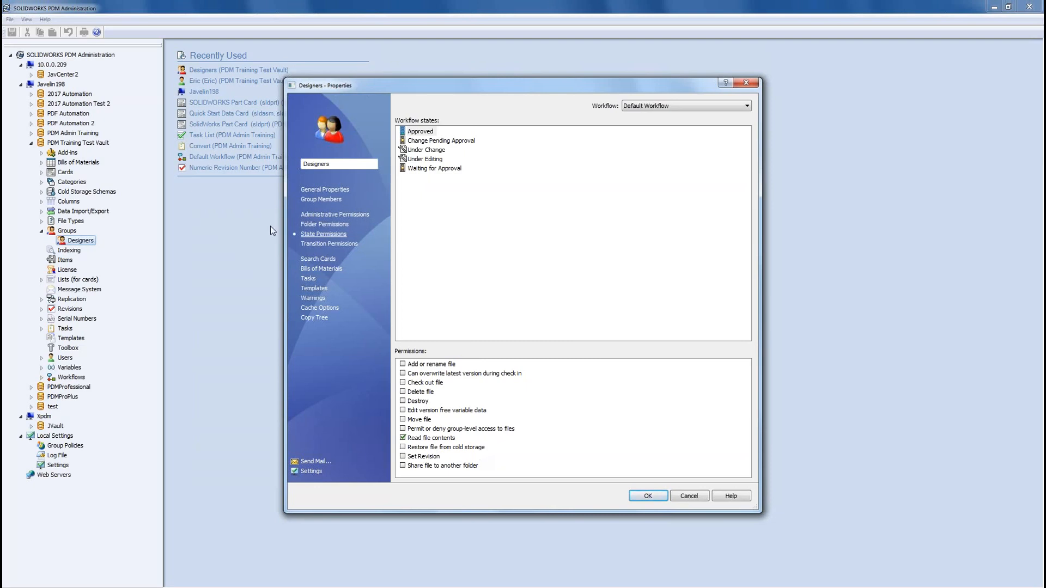
left_click(351, 249)
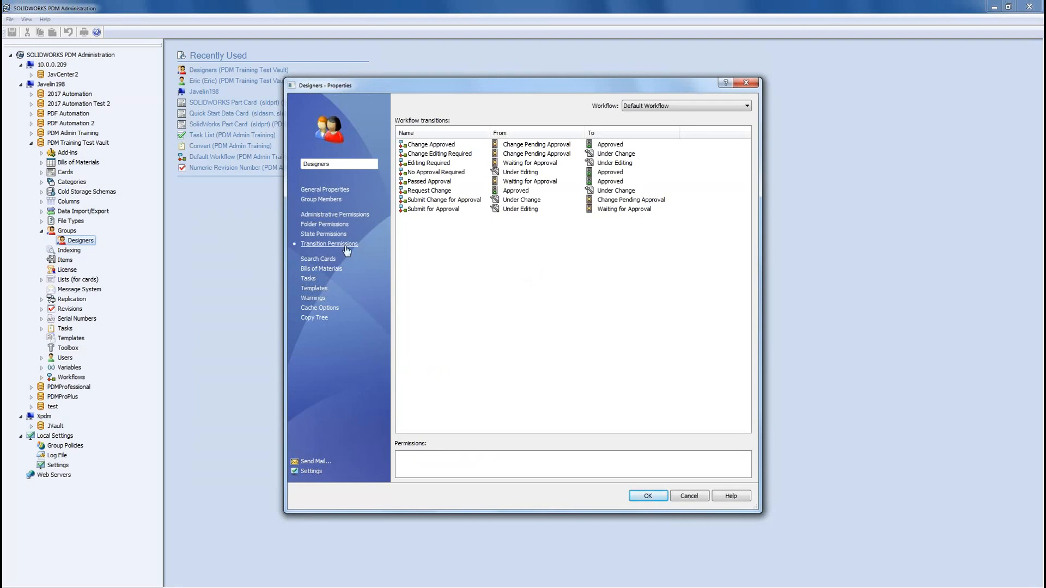
left_click(648, 497)
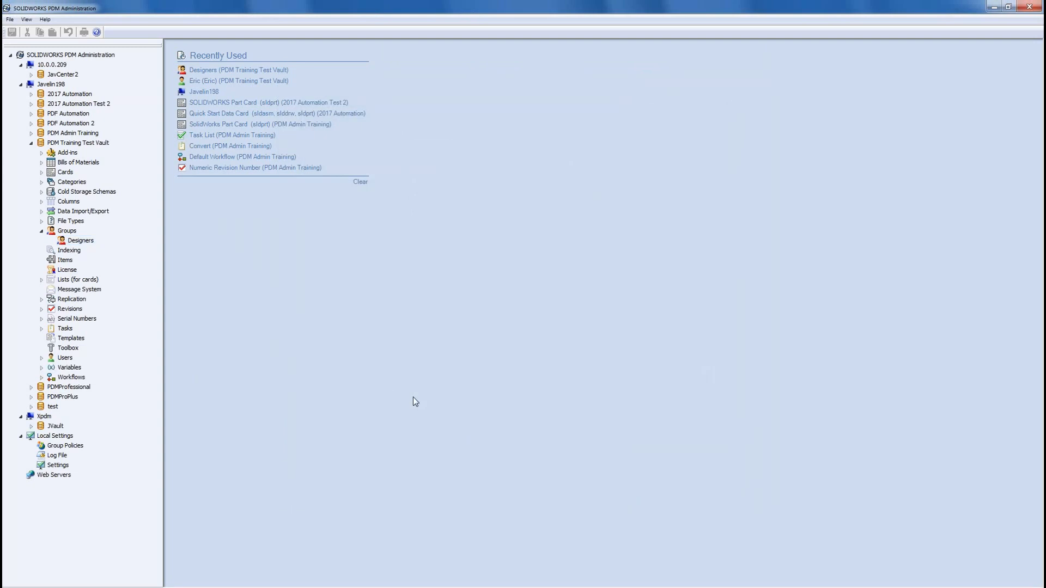
Step: Copy the eleven Clamp files into the vault's Projects folder and view JV-0109.SLDPRT's data card
left_click(995, 6)
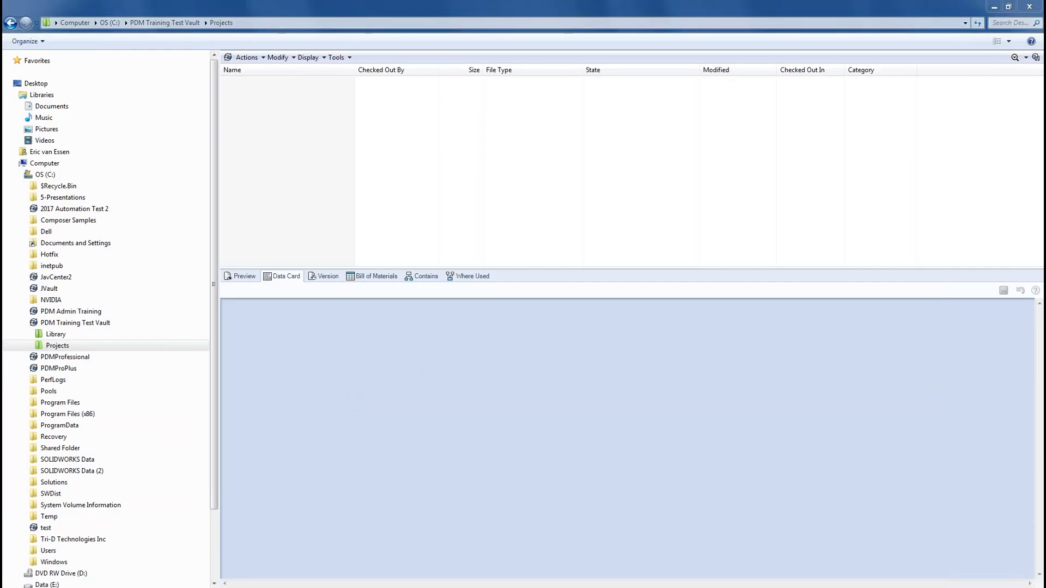
key("alt+Tab")
left_click_drag(276, 319, 240, 169)
left_click_drag(290, 218, 360, 195)
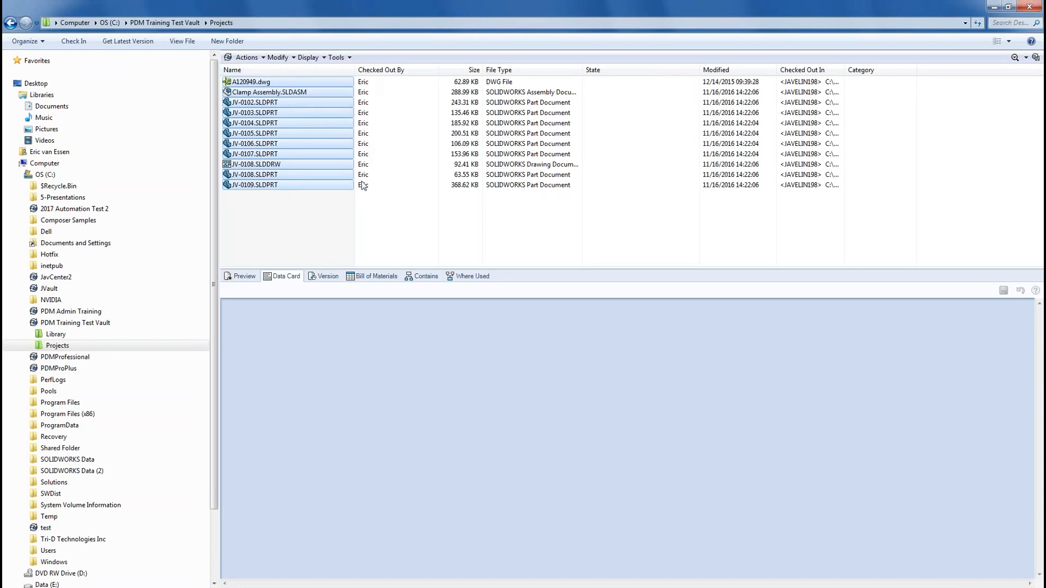
left_click(337, 242)
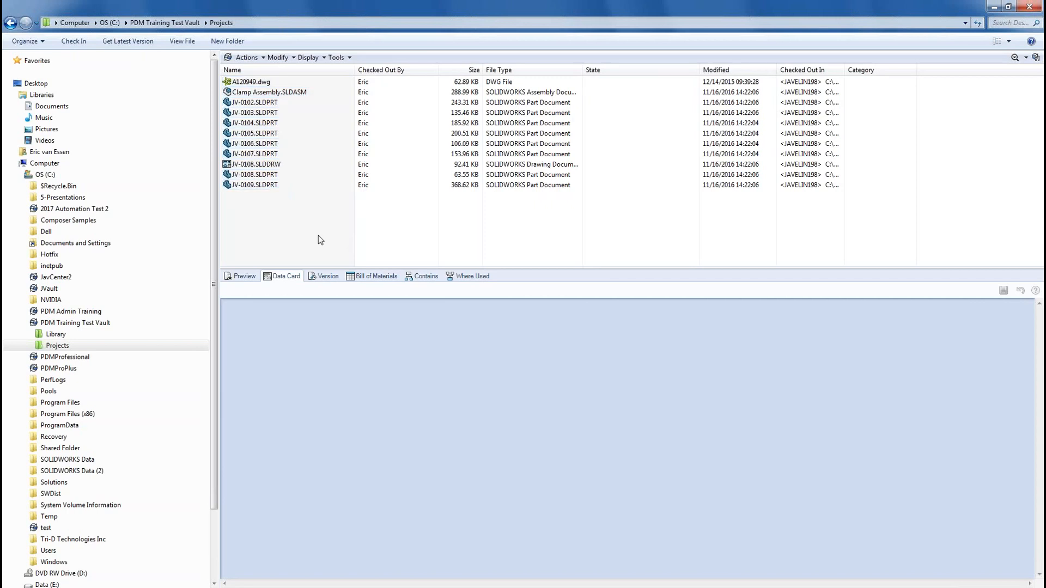
left_click(259, 185)
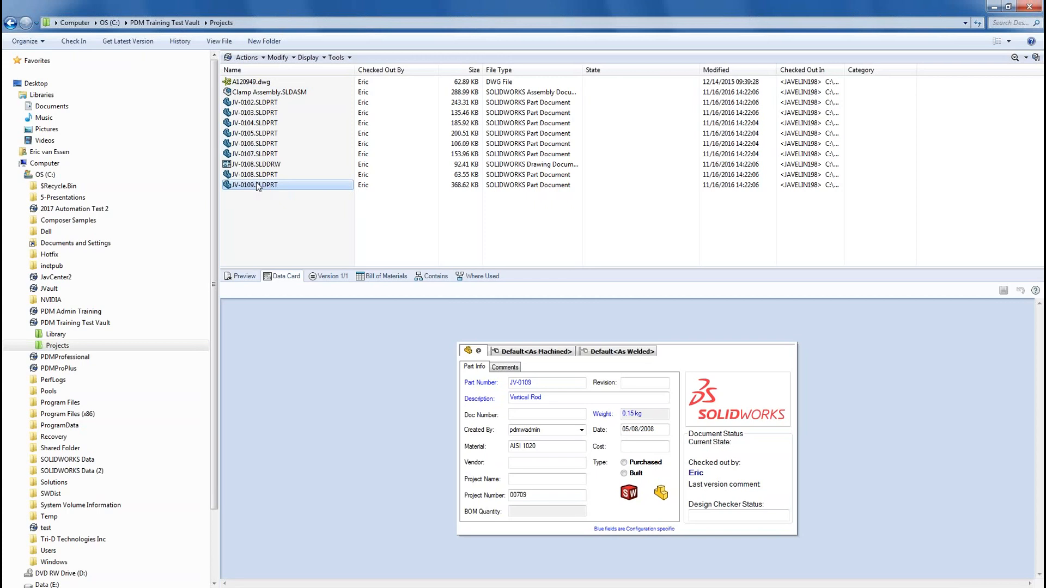
left_click(193, 24)
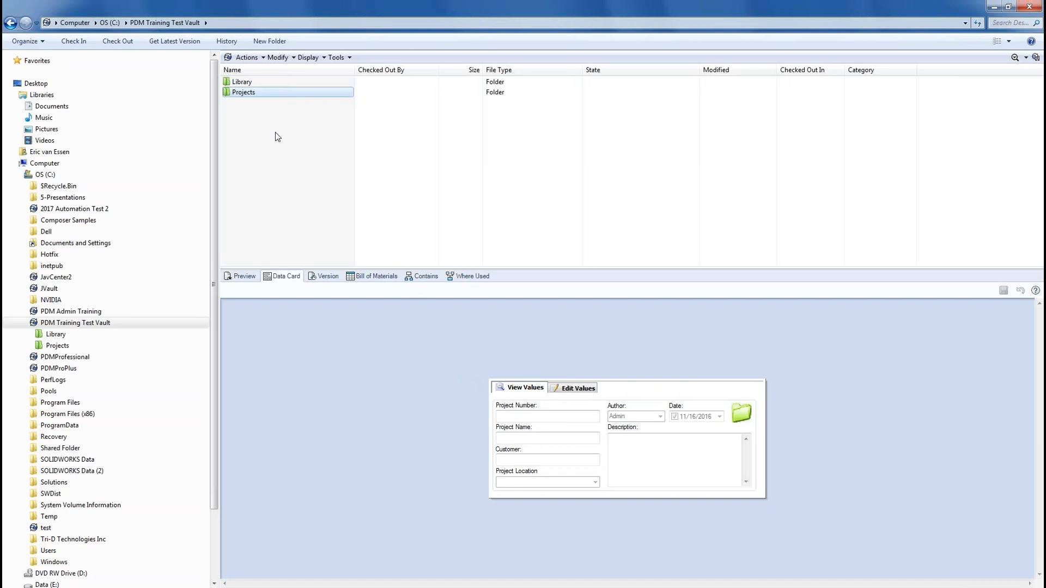
Step: Open the Projects folder and show the data card of JV-0107.SLDPRT, the Foot part
double_click(252, 93)
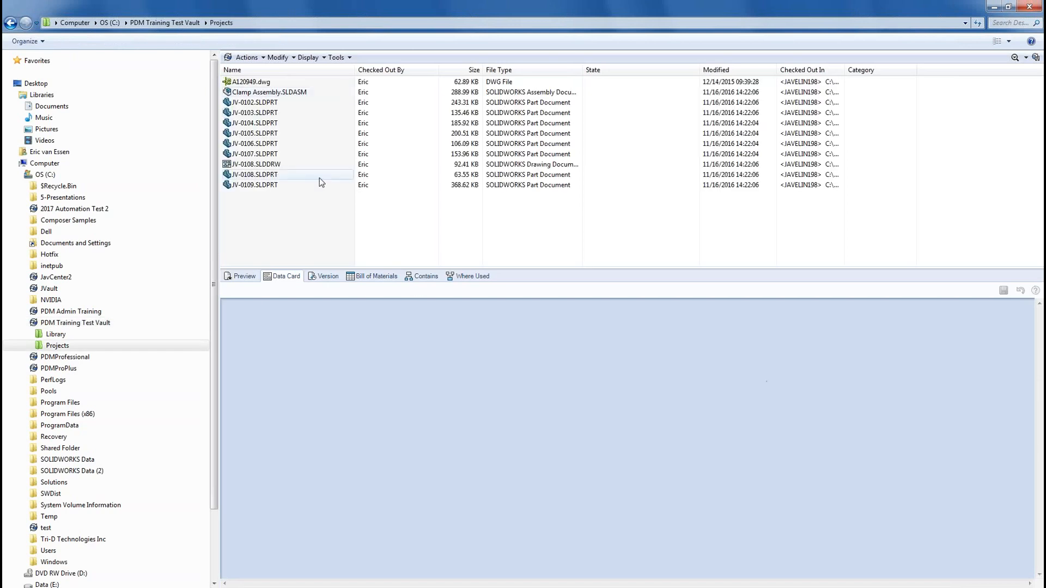
left_click(274, 155)
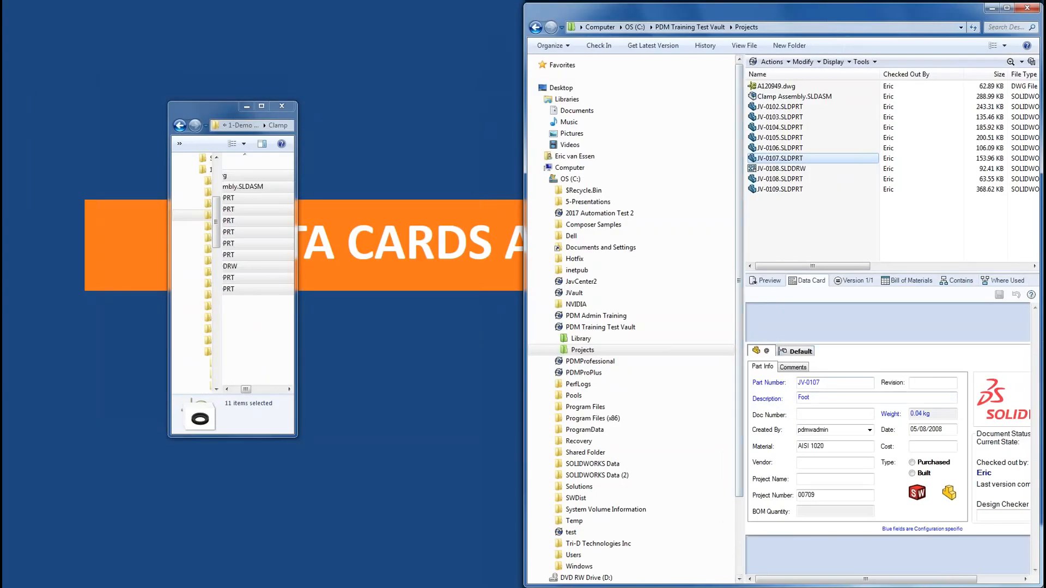
Step: Widen the vault file list, minimize the Clamp window, and expand the Cards branch in PDM Administration
left_click_drag(742, 332, 583, 327)
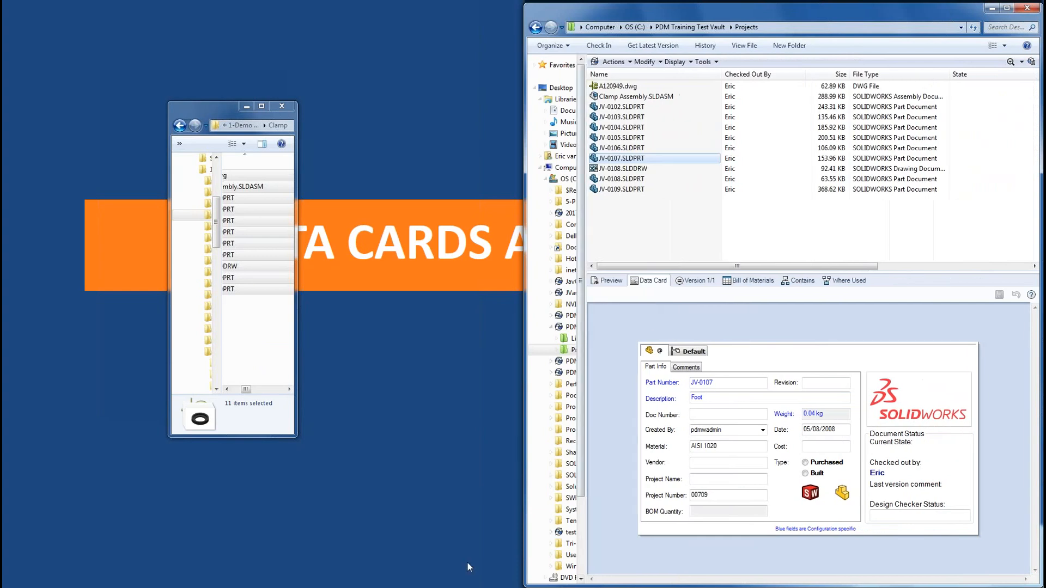
left_click(246, 107)
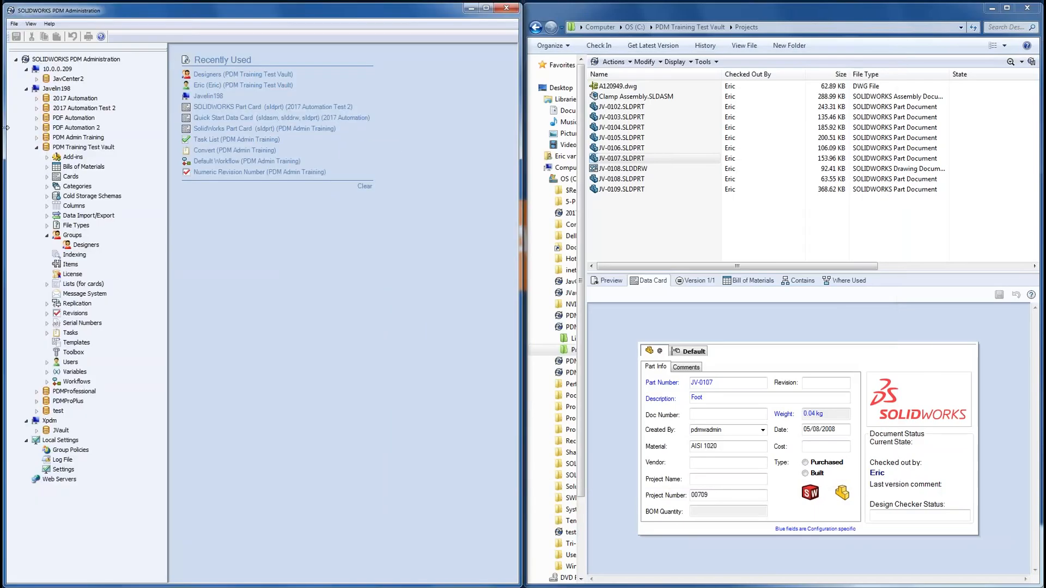
left_click(47, 177)
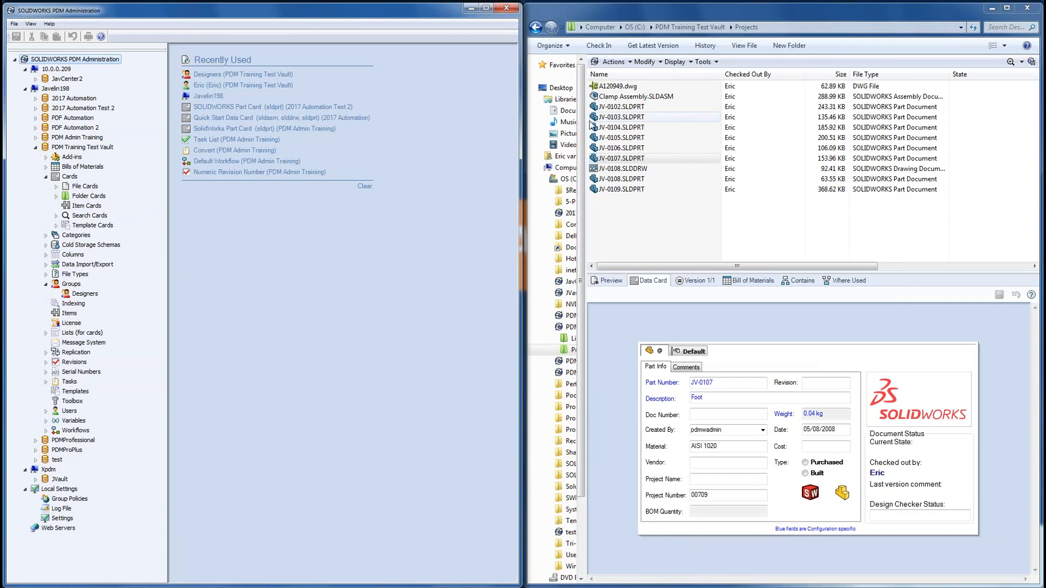
Step: Expand the Item, Search, Template and File Cards categories and select SOLIDWORKS Part Card (sldprt)
left_click(88, 207)
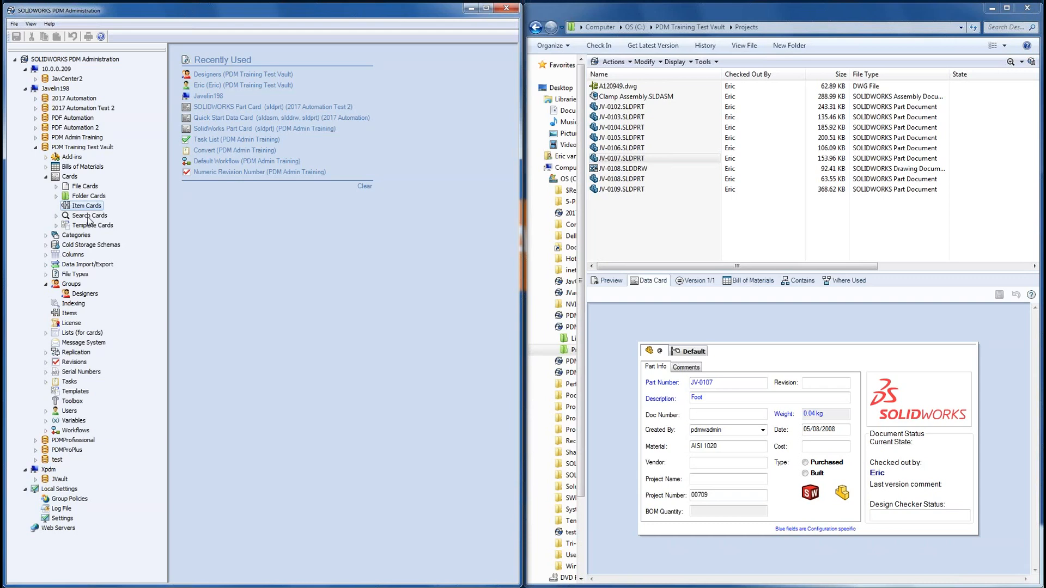
double_click(88, 216)
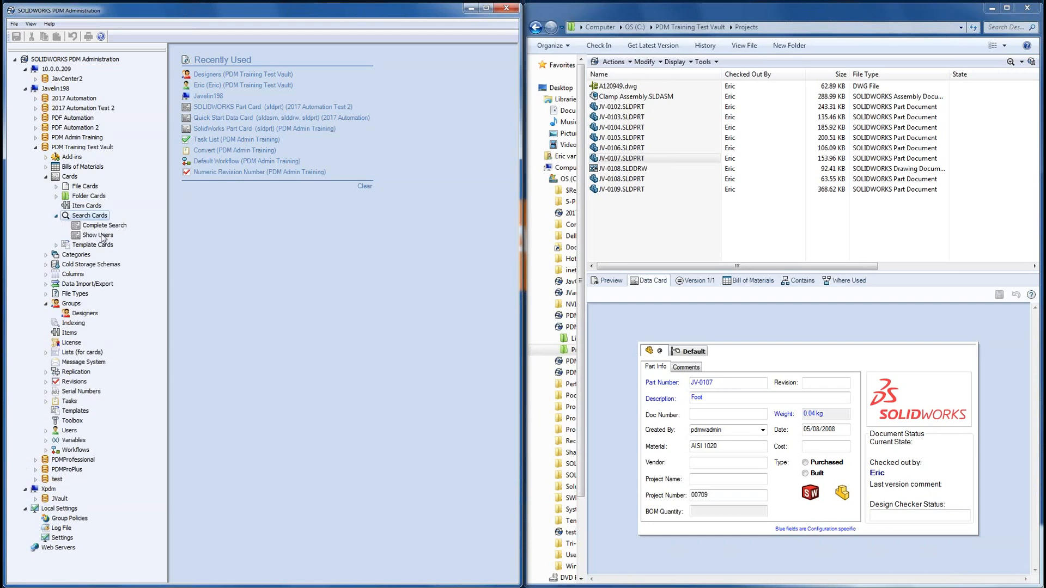
left_click(56, 244)
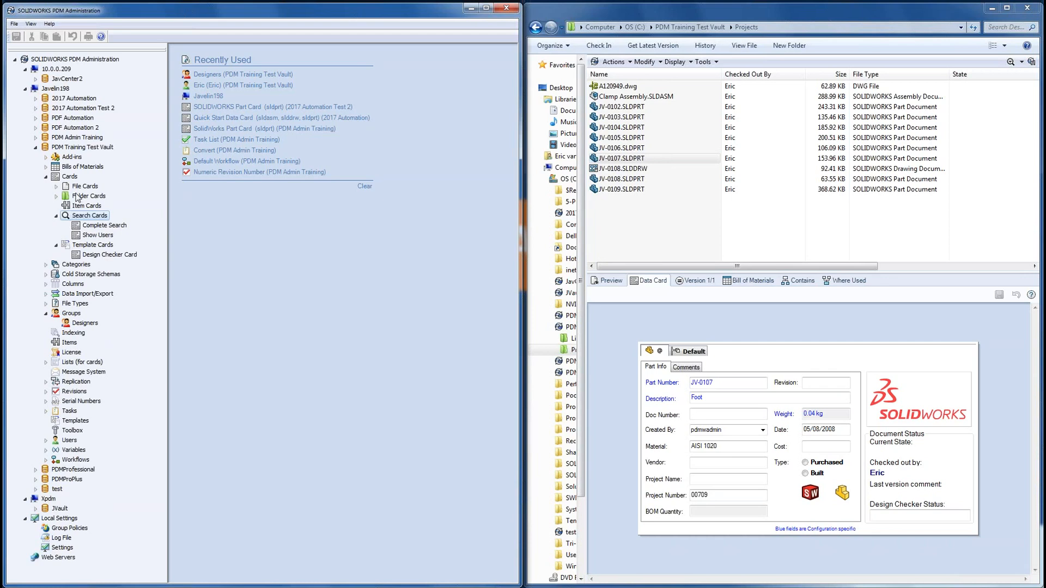
left_click(57, 186)
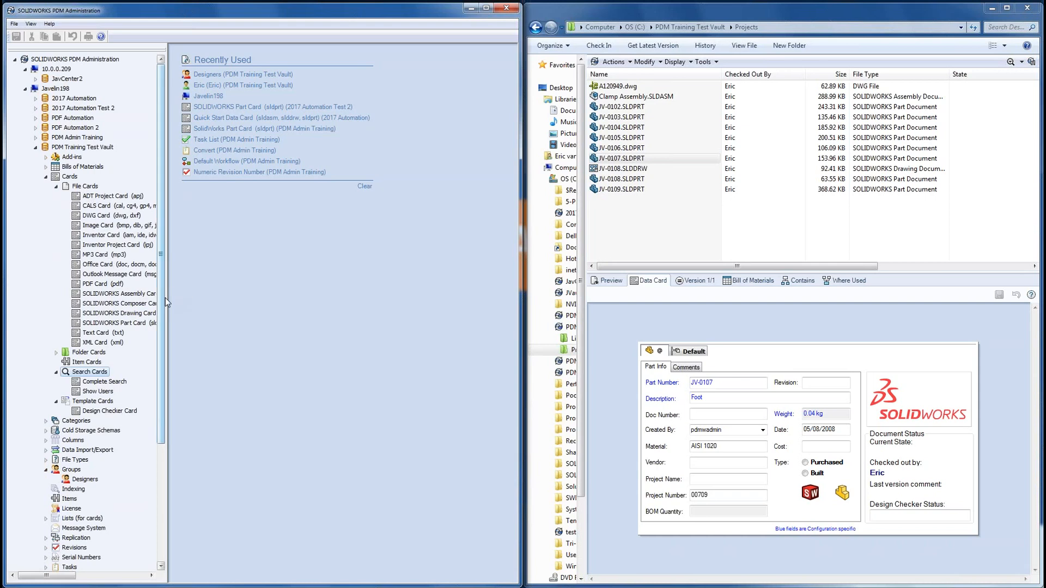
left_click_drag(166, 294, 244, 295)
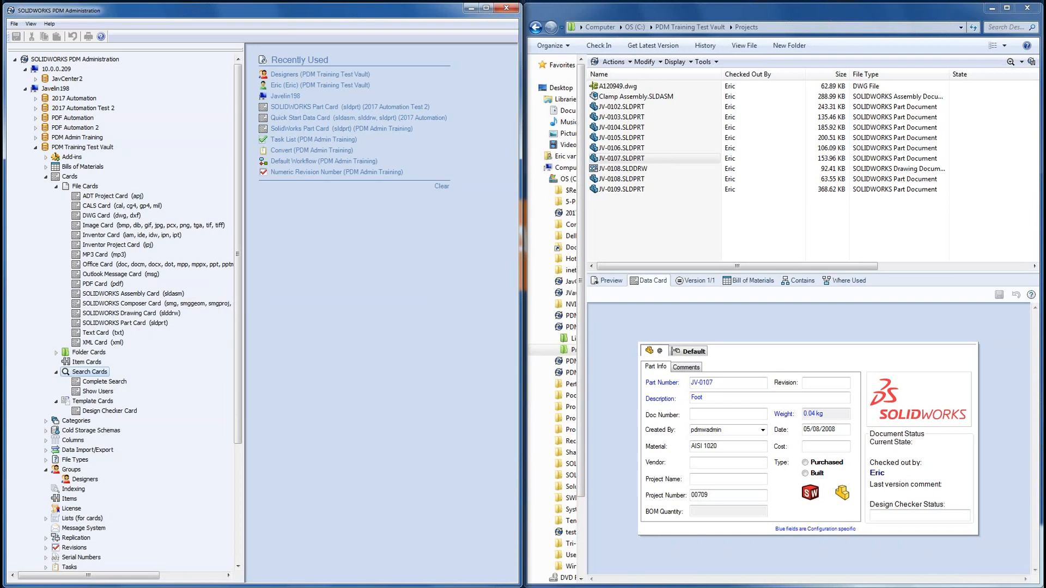
left_click(621, 159)
left_click(163, 324)
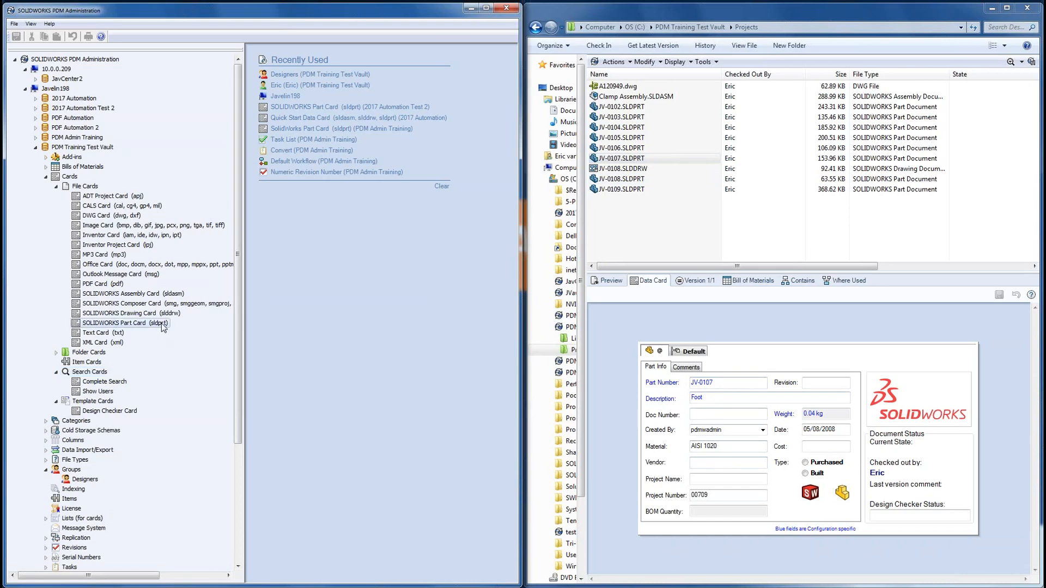
Step: Open SOLIDWORKS Part Card in Card Editor, delete the Design Checker Status label and field, and save
double_click(122, 327)
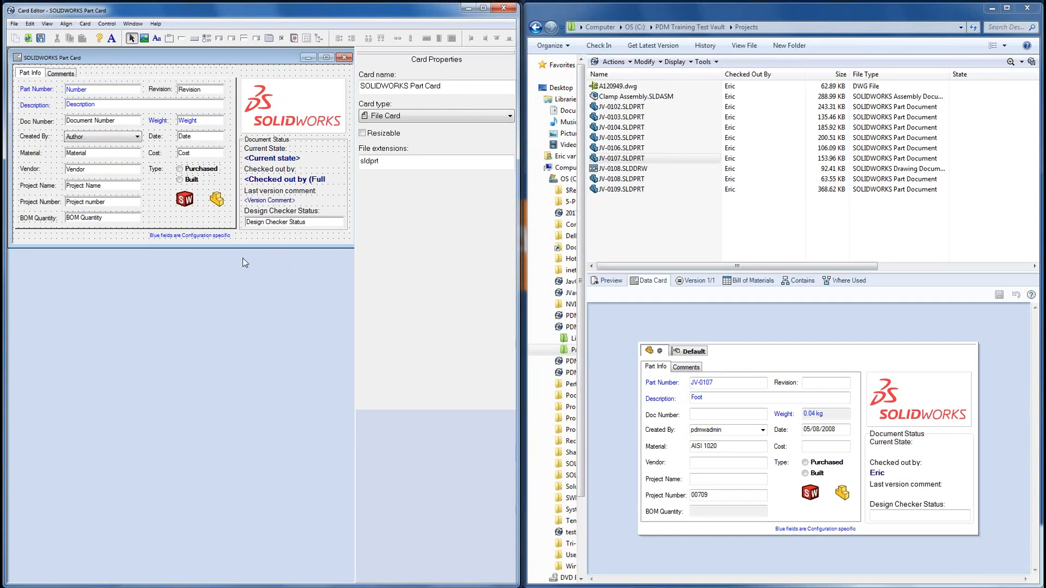
left_click(271, 212)
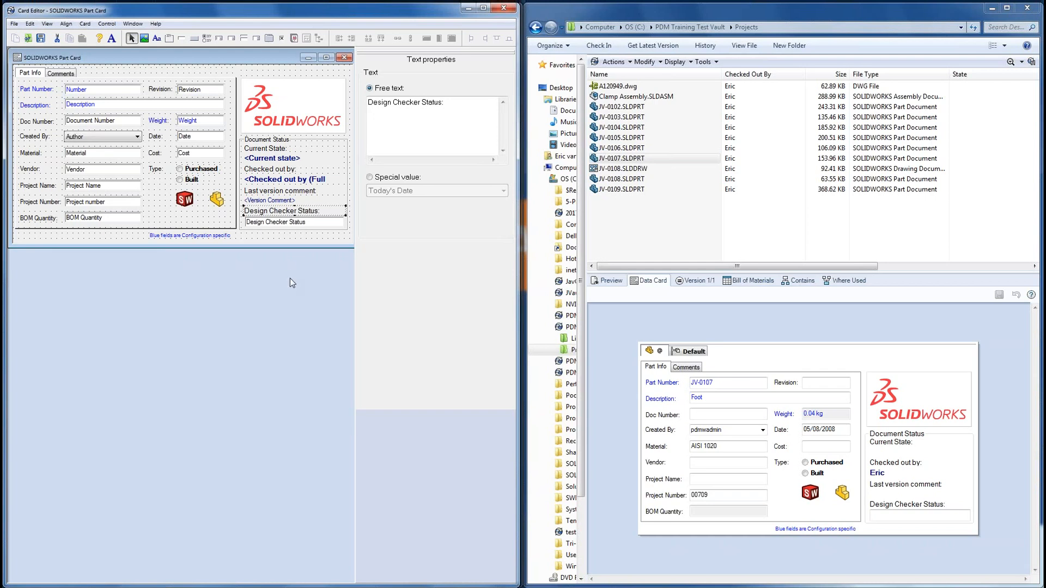
key("Delete")
left_click(287, 222)
key("Delete")
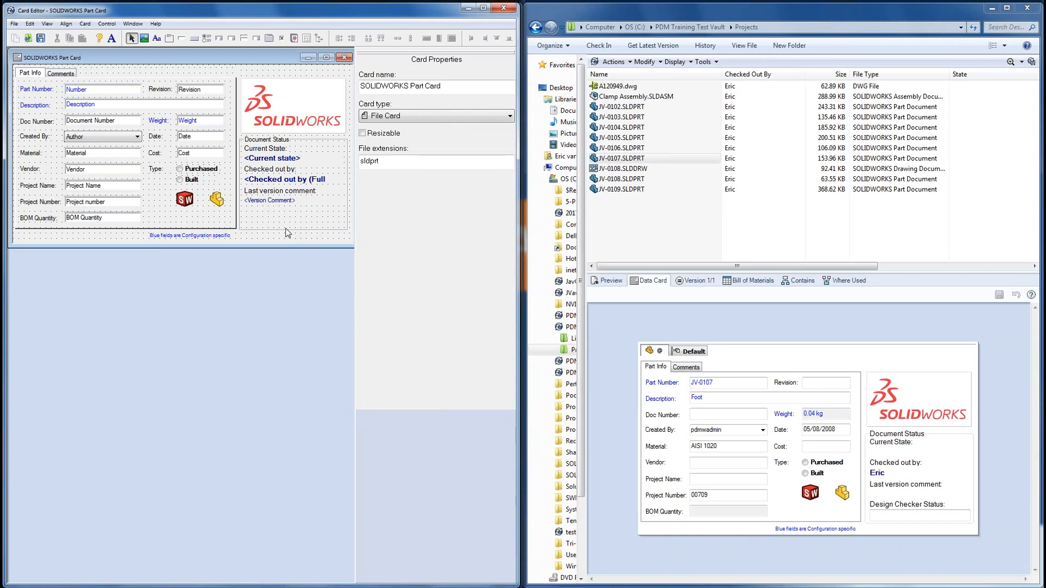
left_click(42, 38)
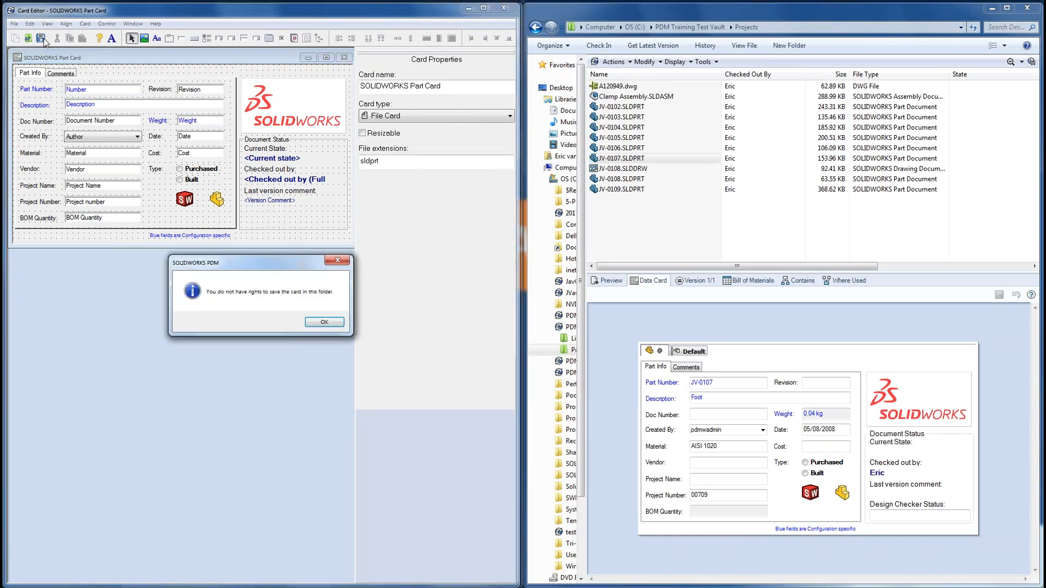
Step: Dismiss the save-rights warning, save the Part Card again, and check JV-0108.SLDPRT's data card
left_click(322, 323)
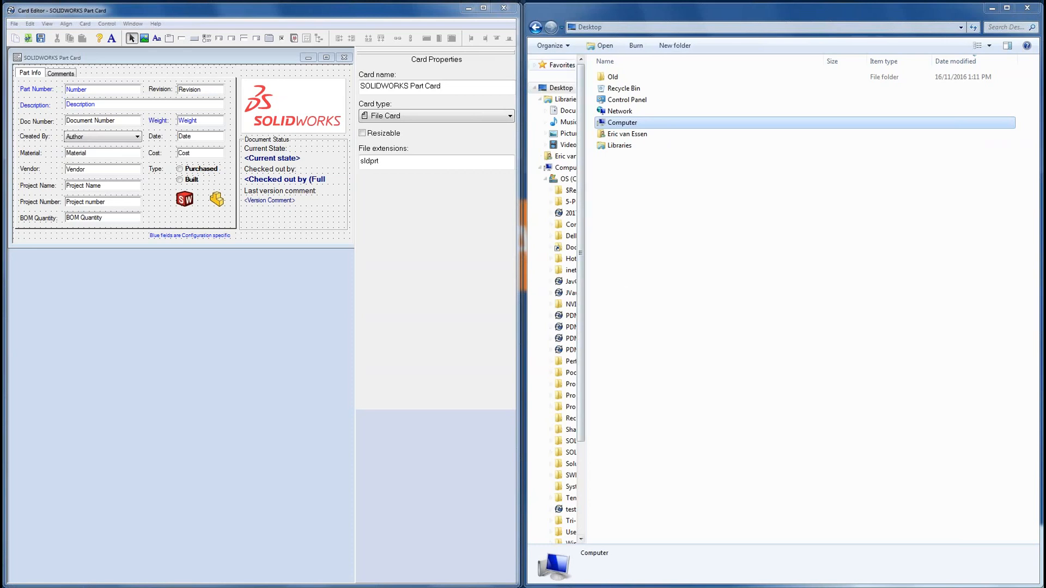
left_click(535, 27)
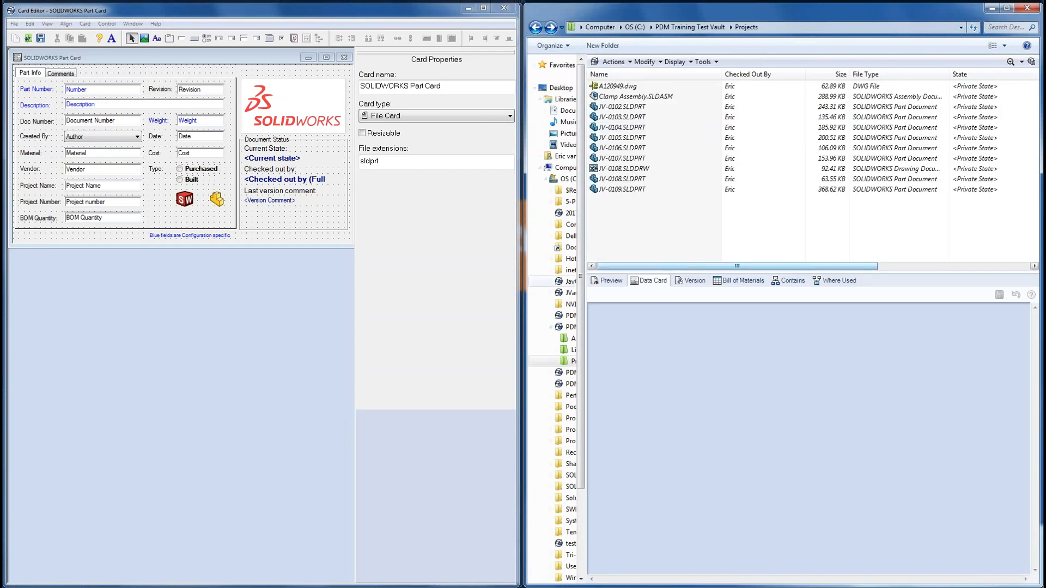
left_click(41, 38)
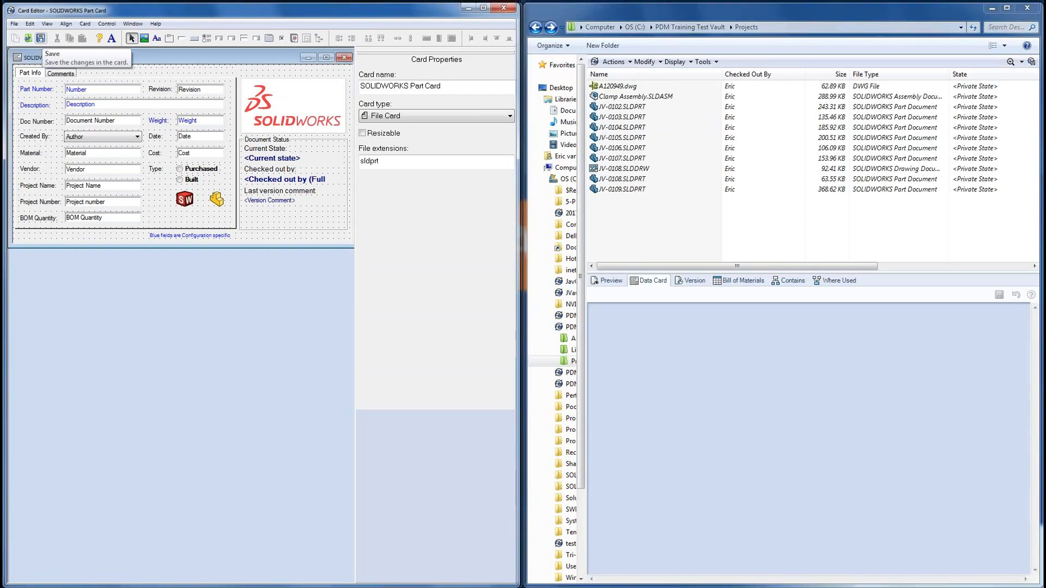
left_click(629, 179)
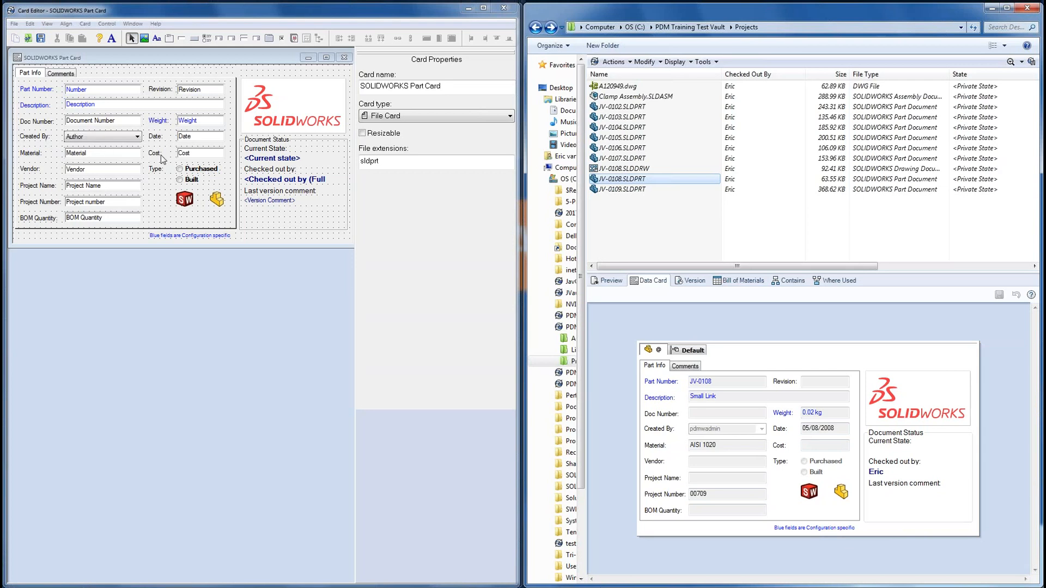
Step: Make the card and tab area taller, moving the configuration note and Material–BOM Quantity fields down
left_click_drag(204, 250, 215, 295)
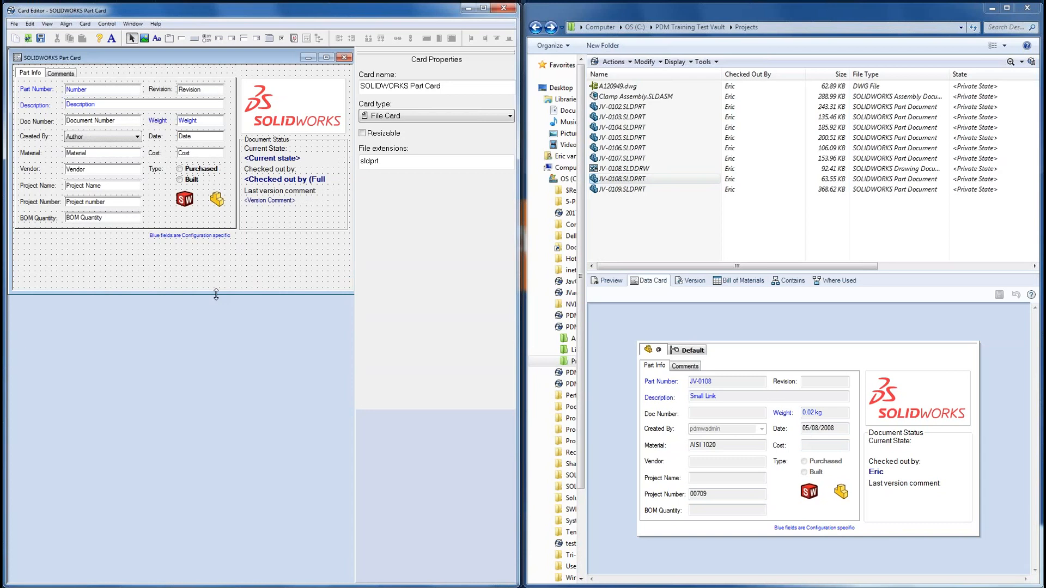
left_click(225, 238)
left_click_drag(226, 238, 226, 282)
left_click(219, 227)
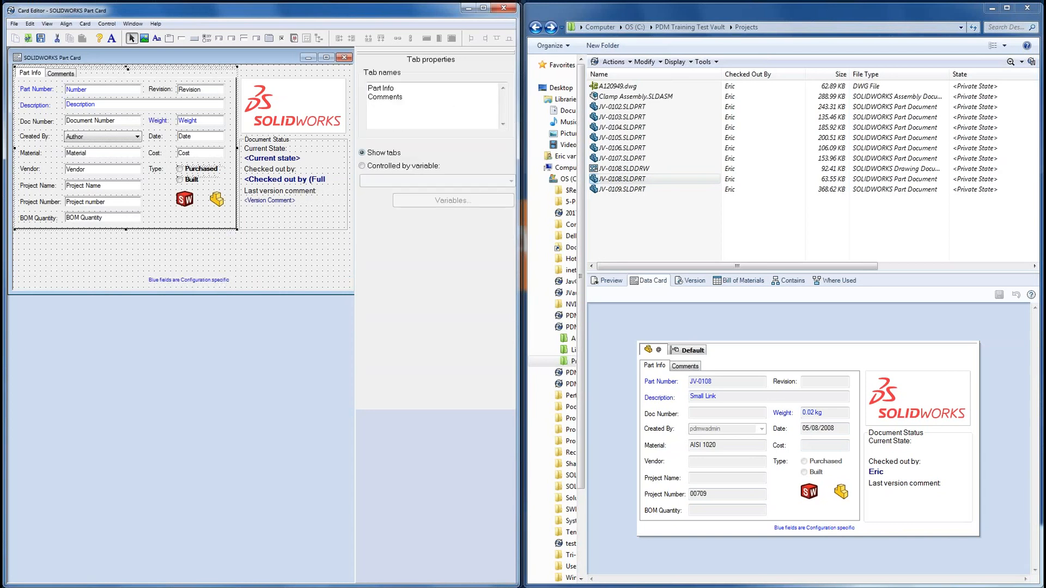
left_click_drag(237, 229, 15, 145)
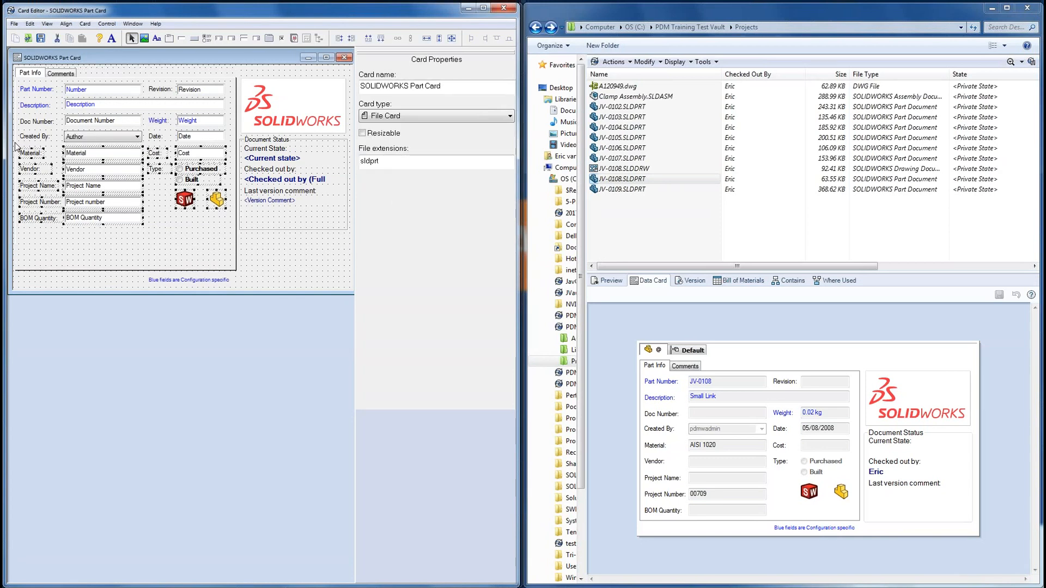
left_click_drag(80, 155, 83, 175)
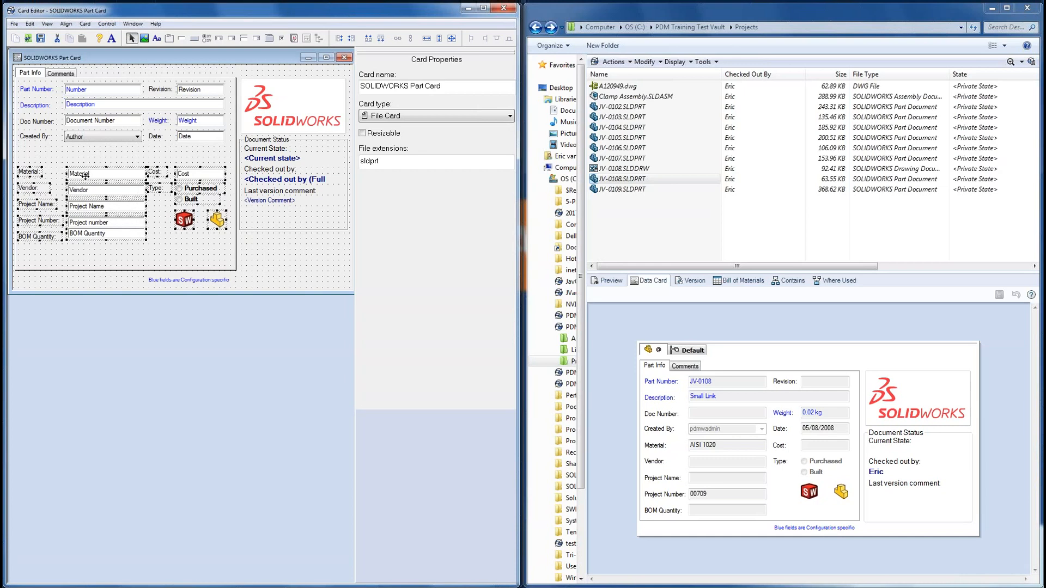
Step: Duplicate the Created By label, Author combobox, Date label and Date field into a new row below
left_click(40, 137)
left_click(129, 135, "ctrl")
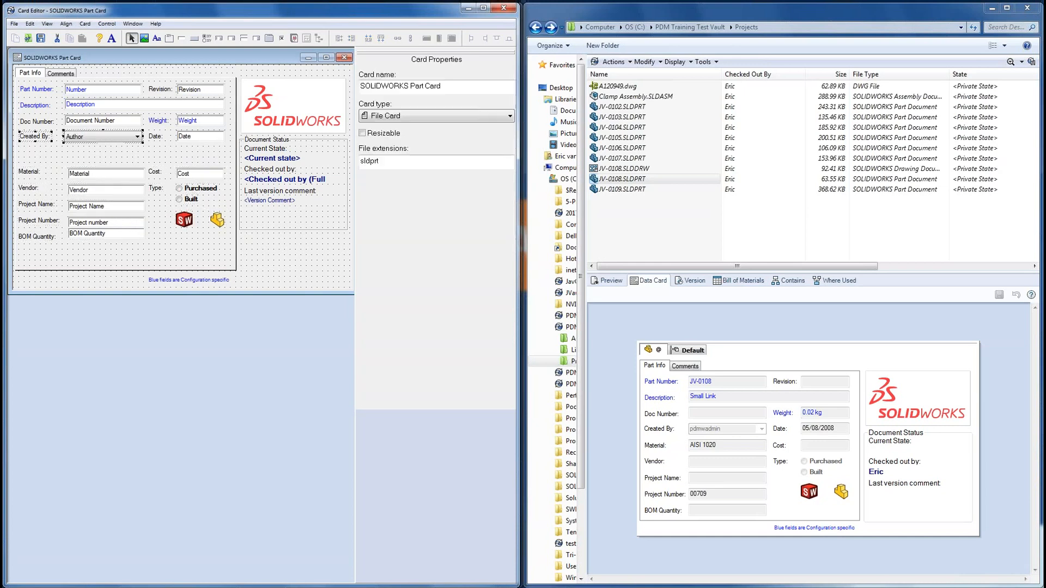
left_click(155, 136, "ctrl")
left_click(187, 137, "ctrl")
key("ctrl+c")
key("ctrl+v")
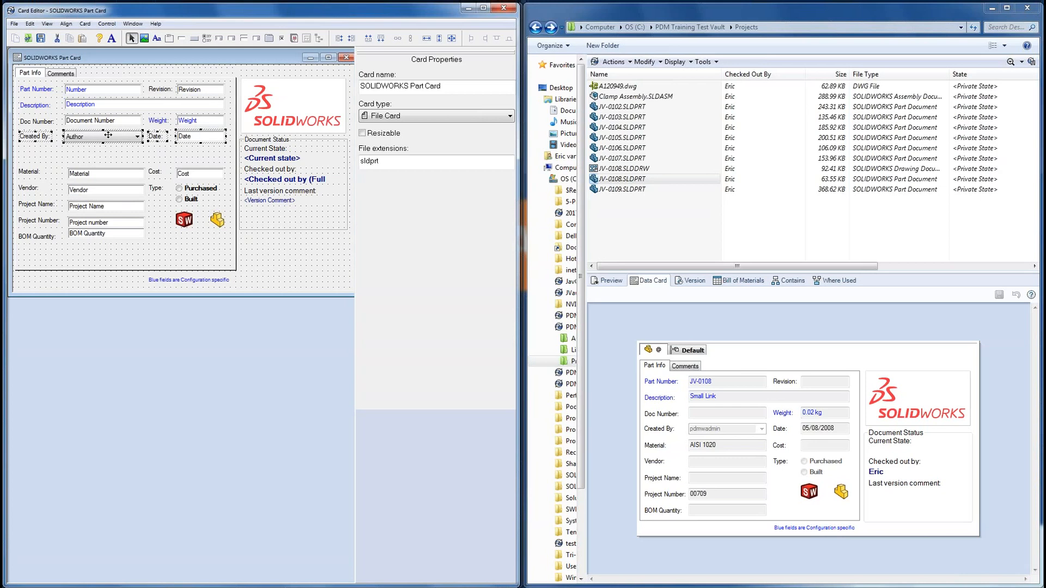
left_click_drag(33, 137, 88, 158)
left_click(162, 137)
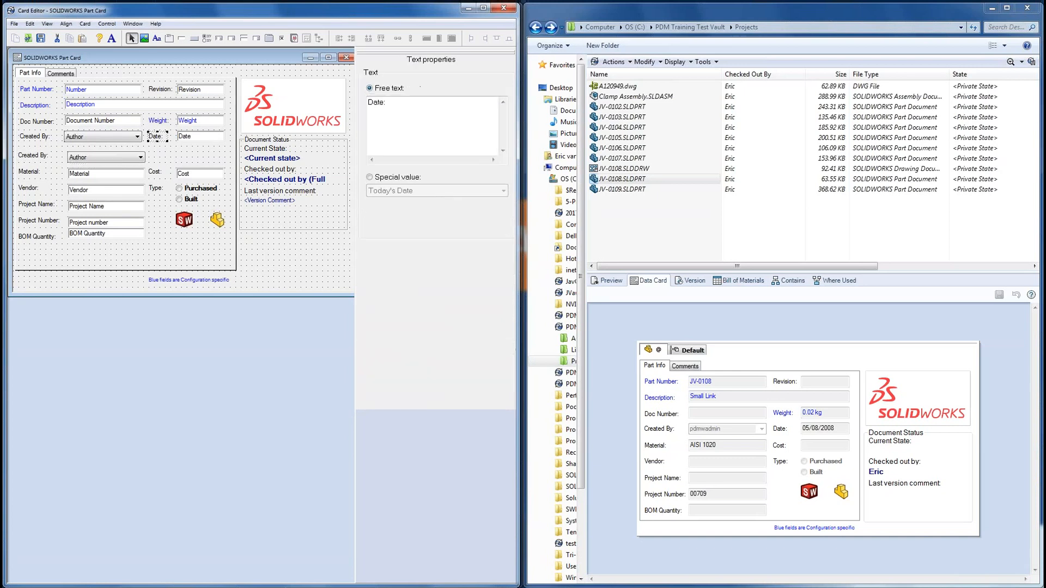
left_click_drag(162, 137, 195, 163)
left_click(194, 136)
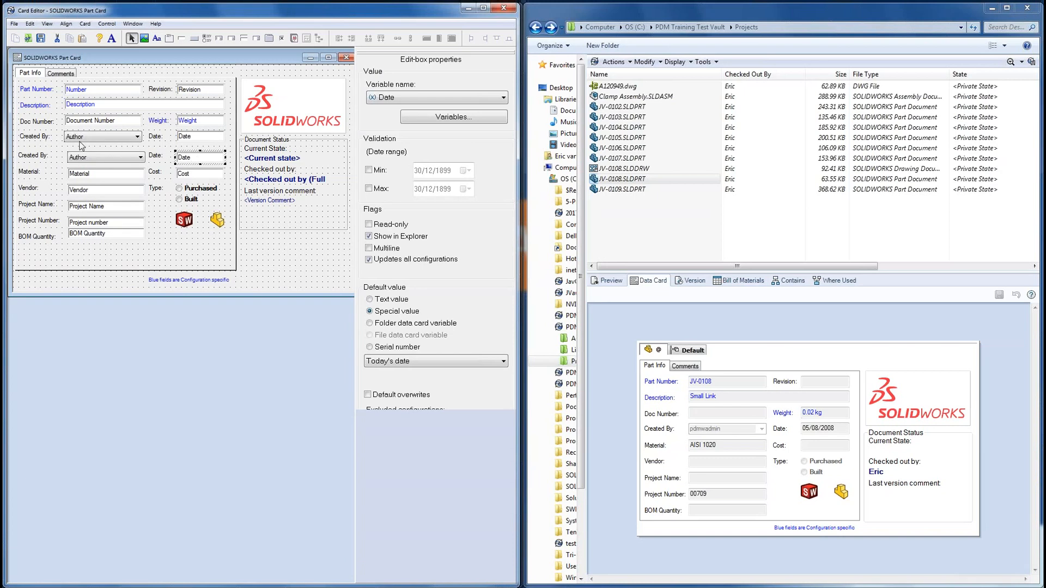
Step: Nudge the upper Author combobox slightly right to align it
left_click(86, 157)
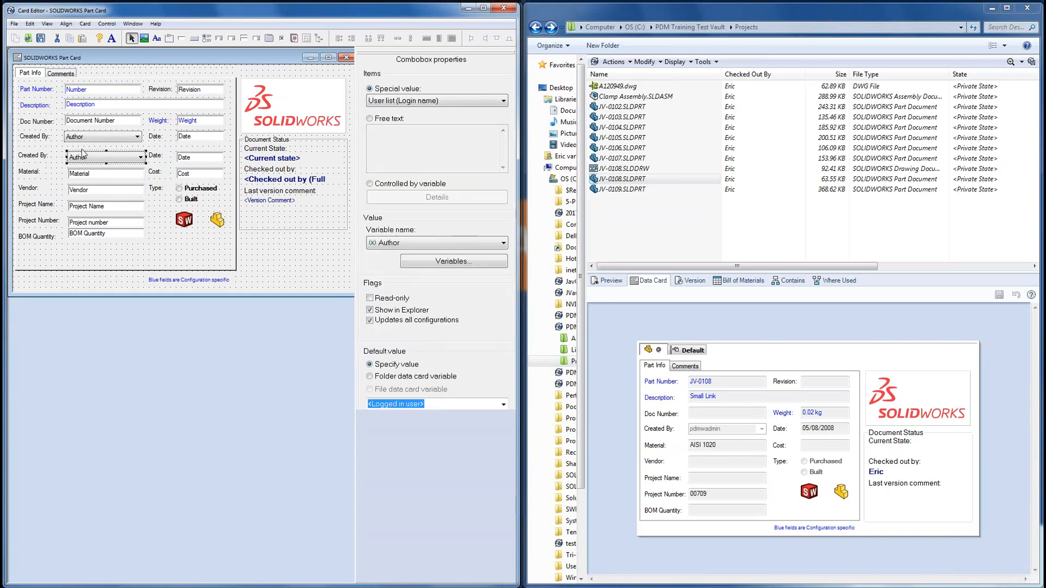
left_click(84, 140)
left_click_drag(88, 138, 92, 138)
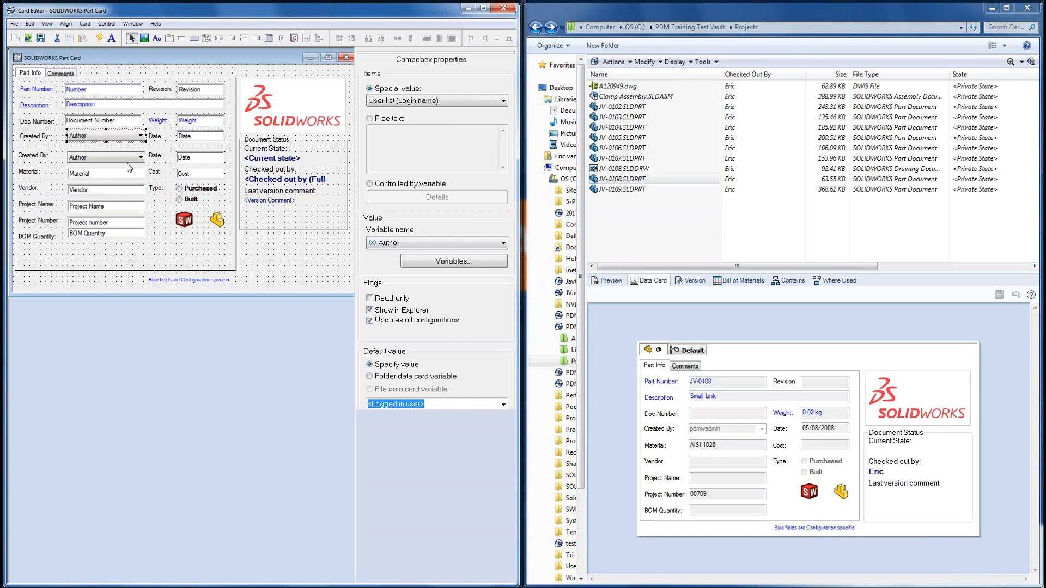
Step: Link the lower combobox to the Approved by variable and open its variable definition
left_click(107, 161)
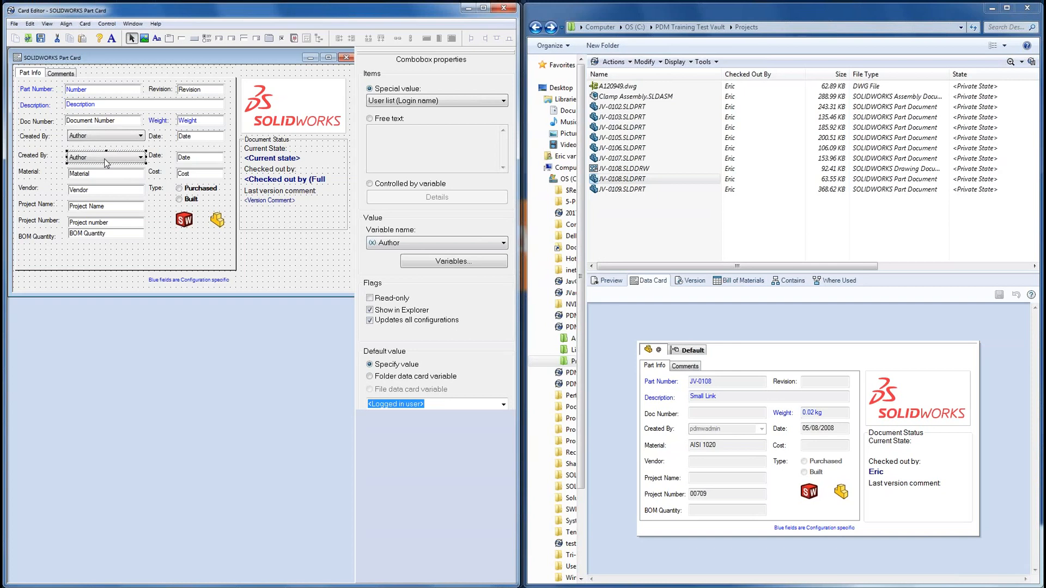
left_click(414, 243)
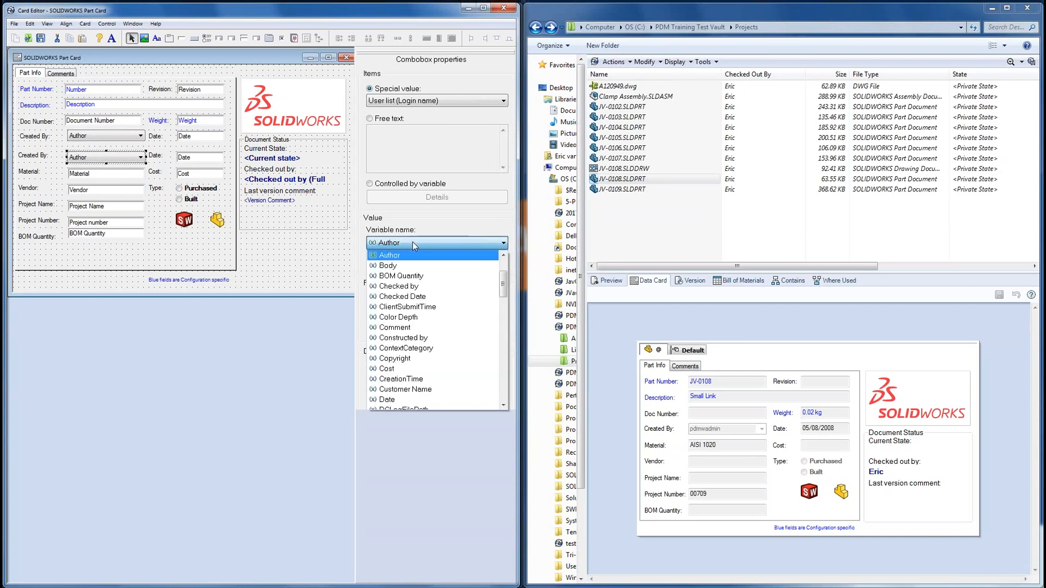
left_click(503, 255)
left_click(503, 255)
left_click(503, 255)
left_click(503, 256)
left_click(503, 256)
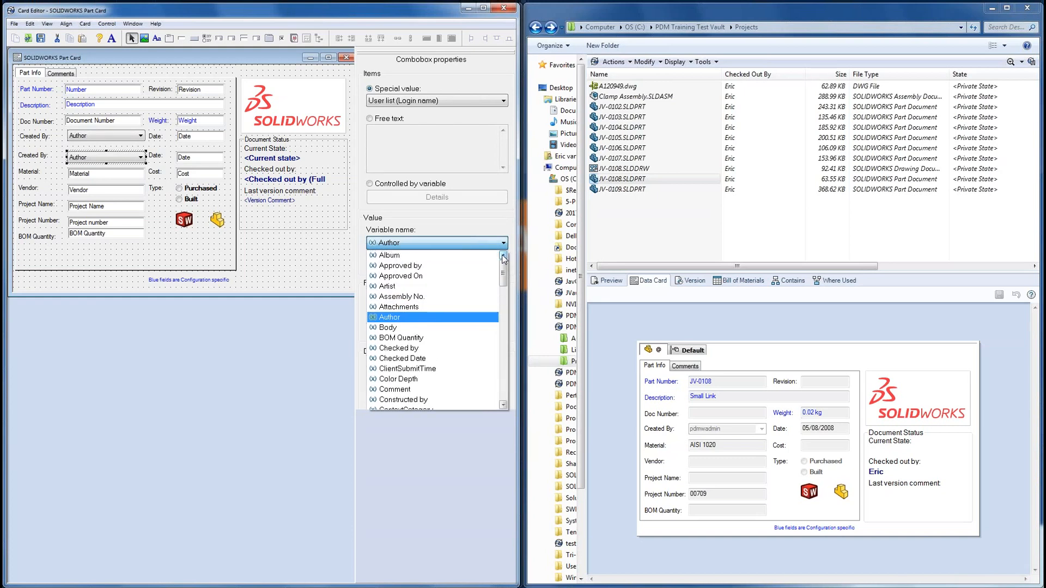
left_click(414, 267)
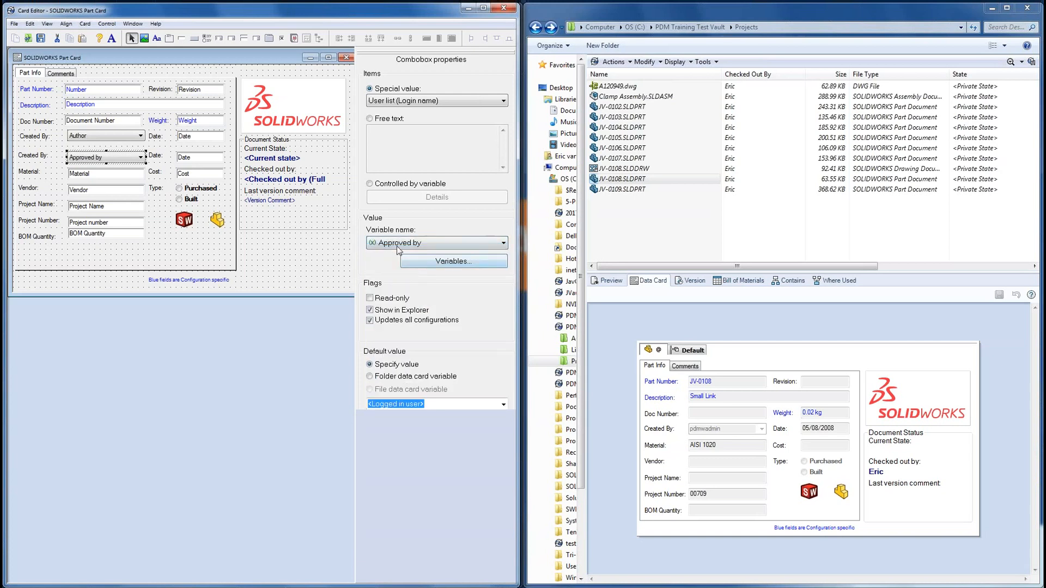
left_click(434, 264)
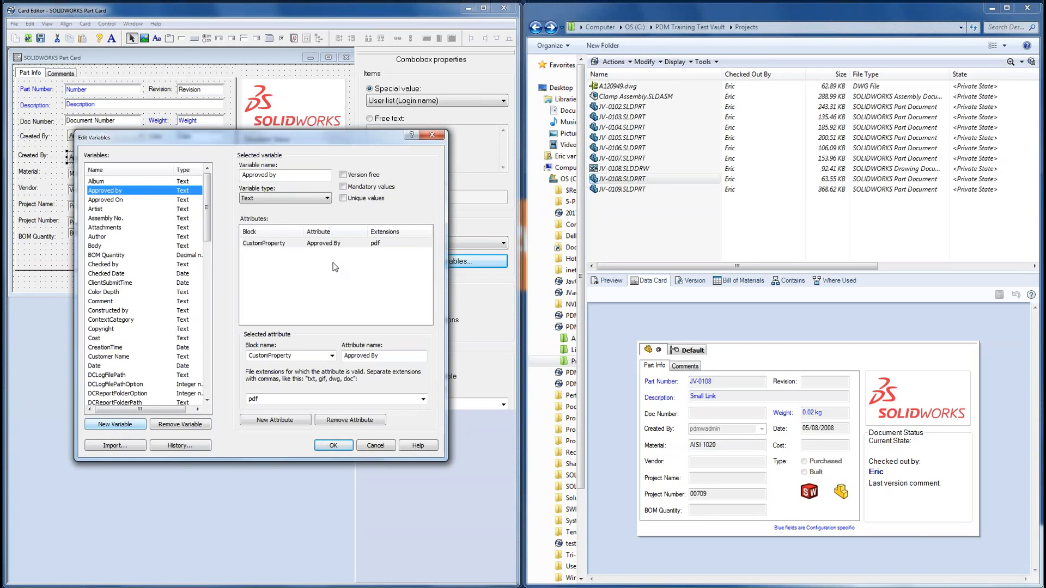
Step: Link the second-row date field to the Approved On variable, save the card, and view JV-0106
left_click(369, 446)
left_click(191, 159)
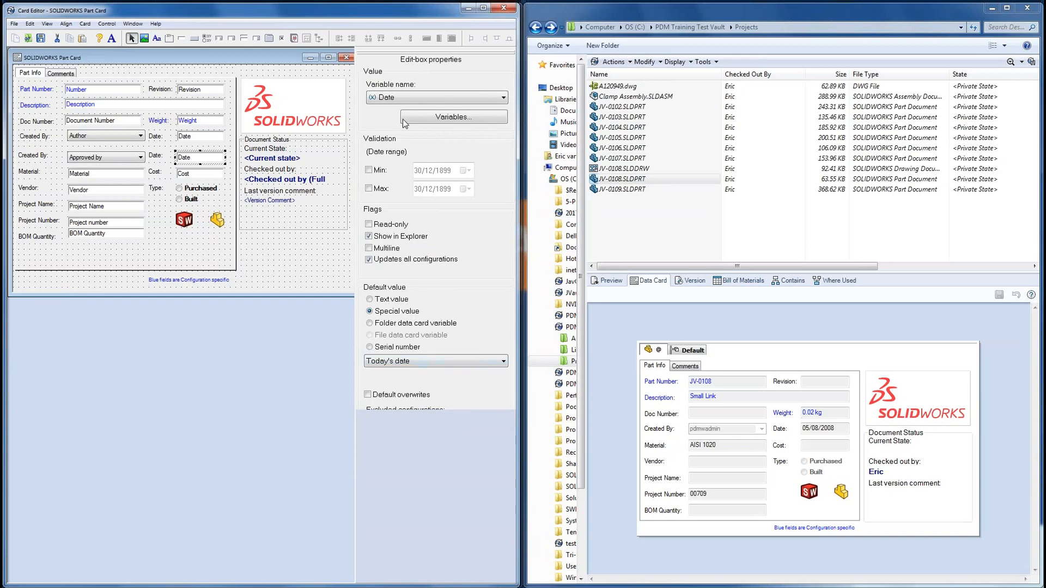
left_click(418, 98)
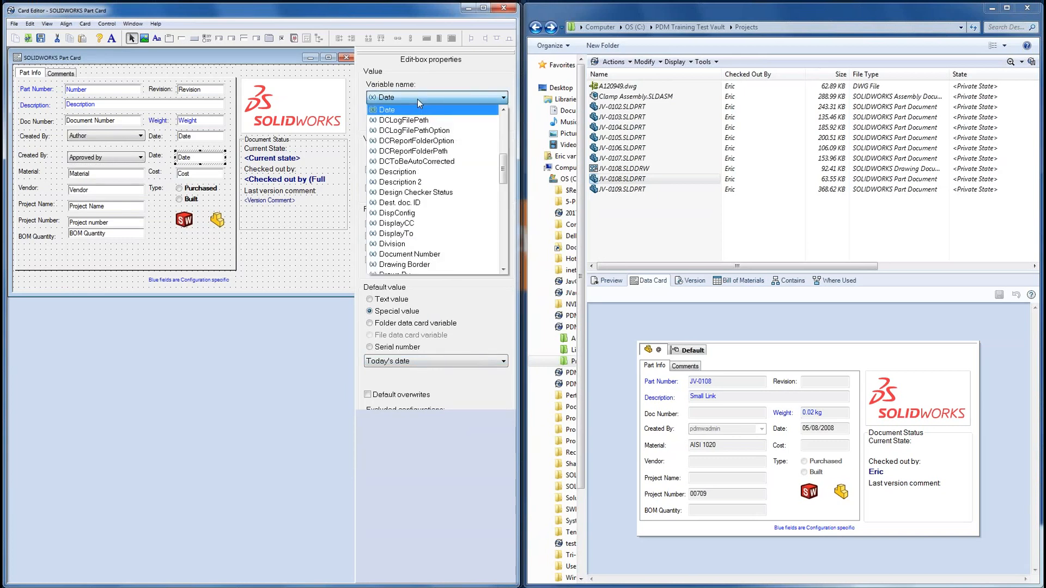
left_click_drag(502, 172, 506, 133)
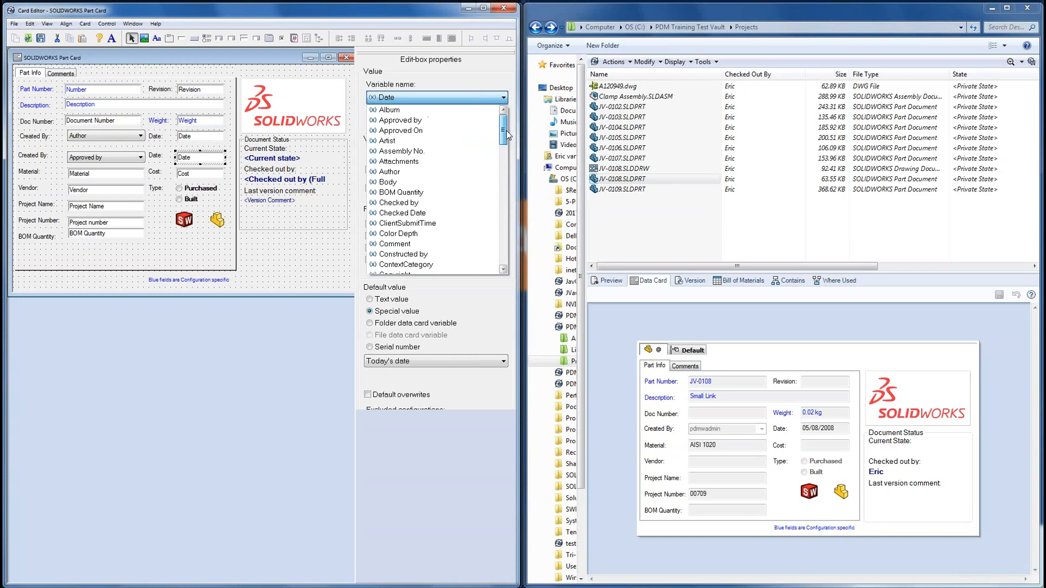
left_click(411, 132)
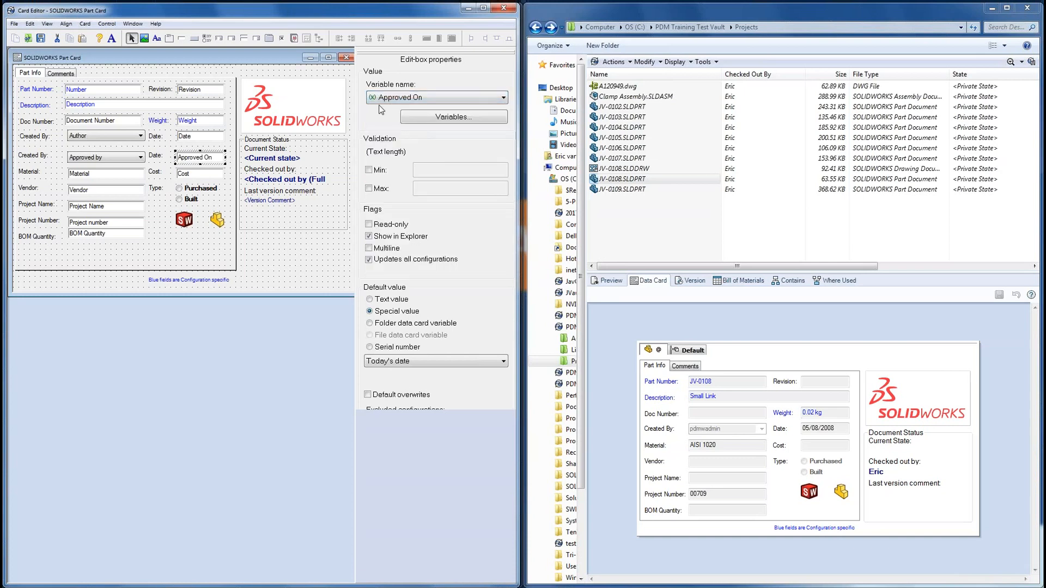
left_click(42, 39)
left_click(640, 148)
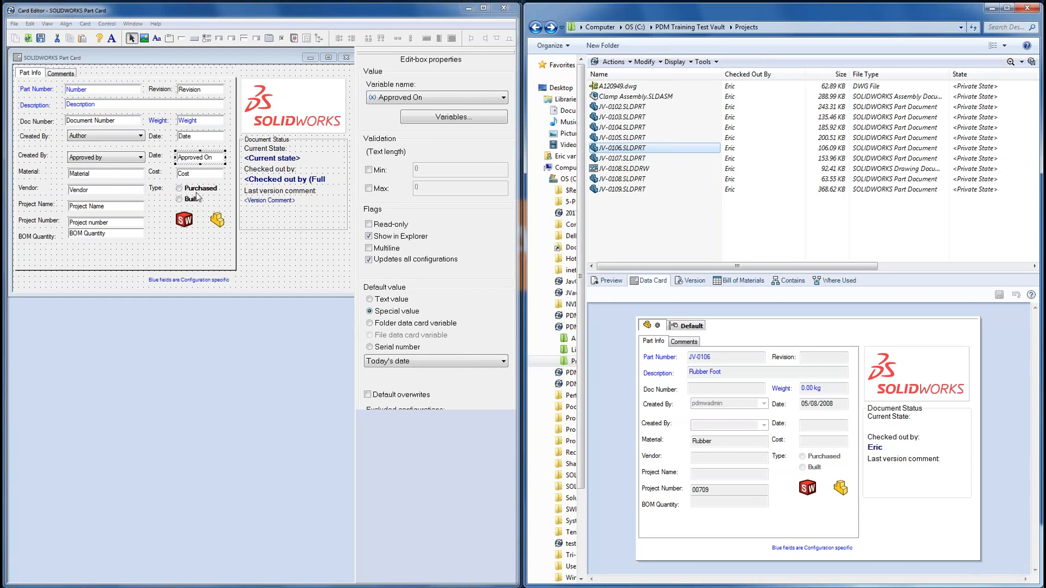
Step: Select the Approved On date field and show its variable definition in Edit Variables
left_click(84, 142)
left_click(93, 158)
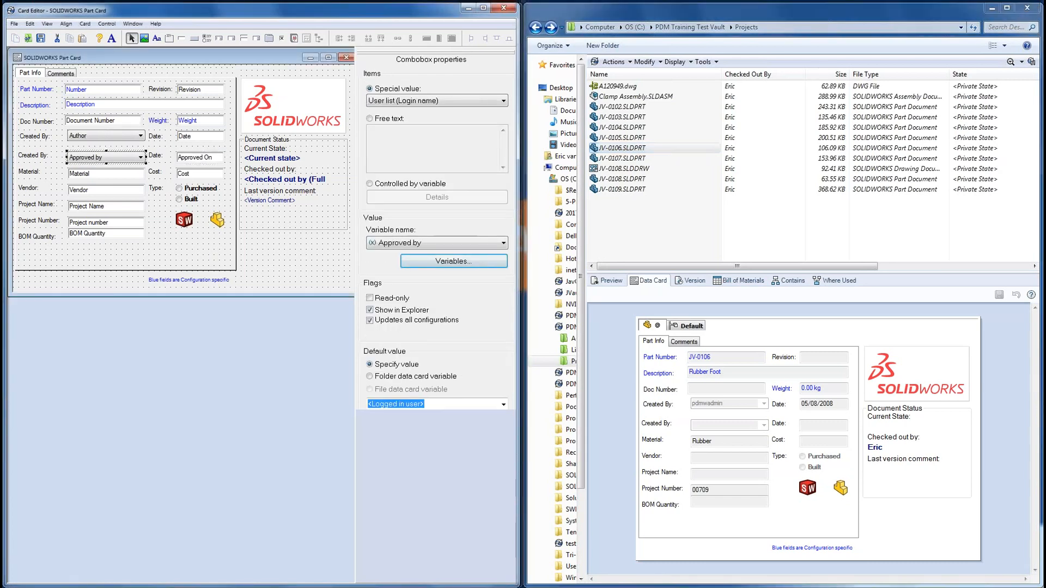
left_click(192, 137)
left_click(194, 158)
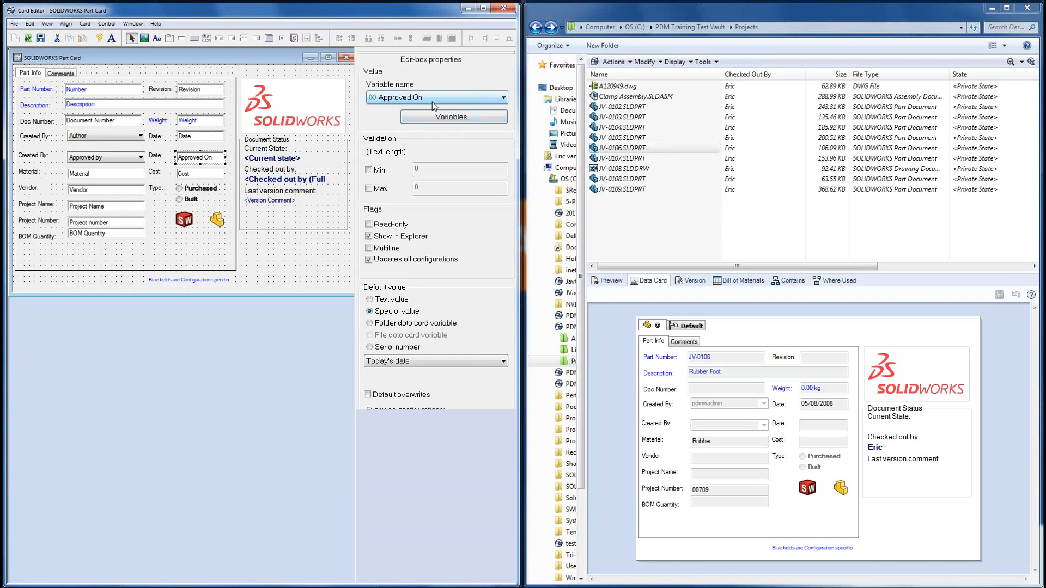
left_click(425, 118)
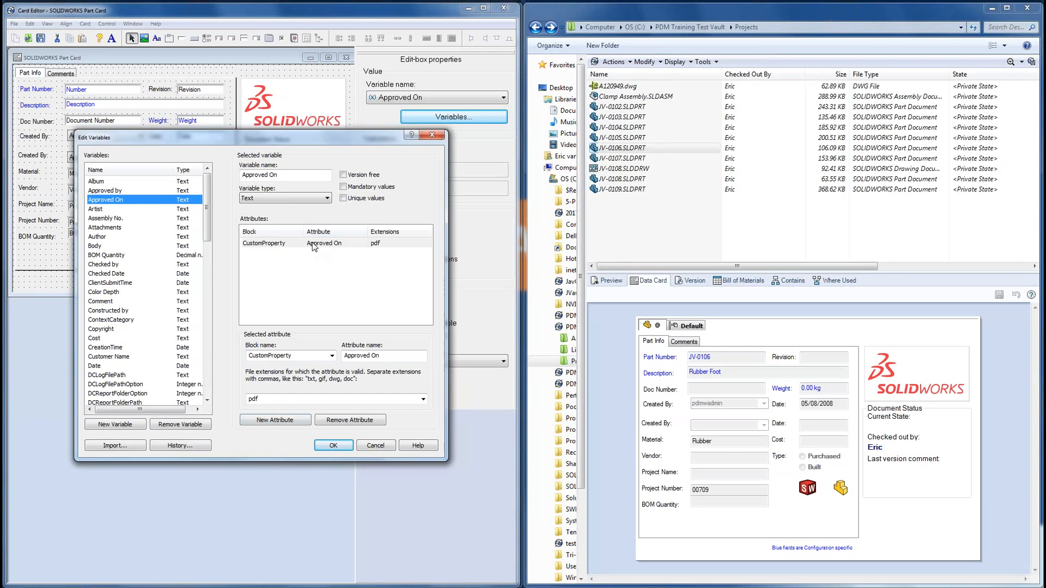
Step: Rename Approved On's CustomProperty attribute from ApprovedOn to ApprovedDate
left_click(286, 244)
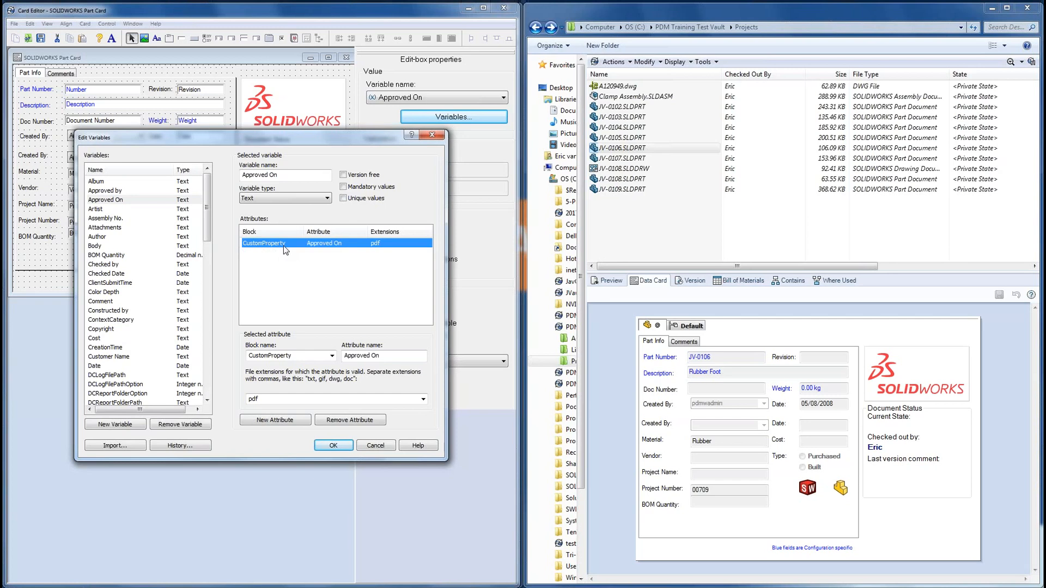
left_click(376, 360)
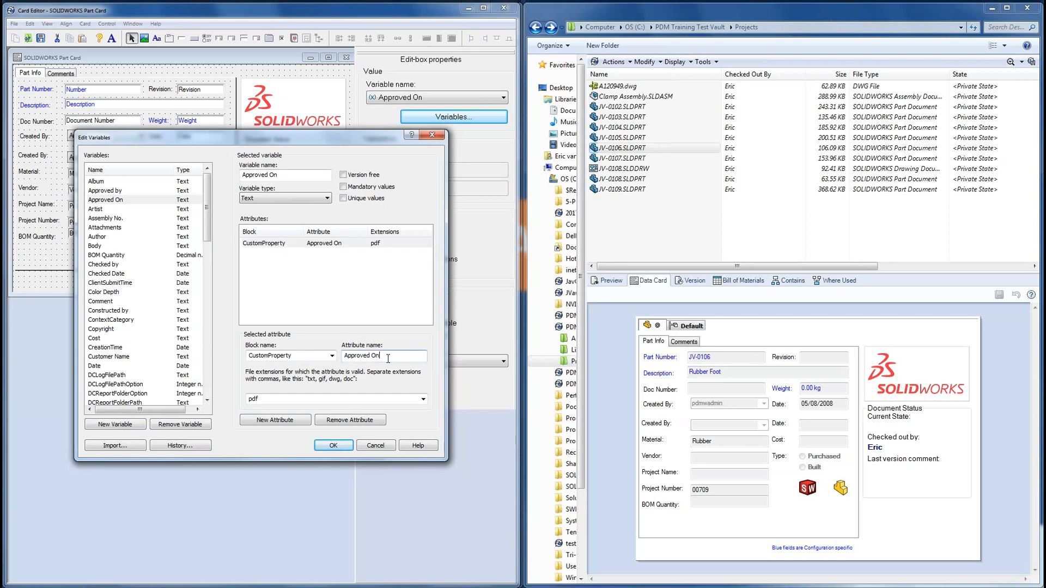
left_click_drag(385, 361, 371, 363)
type("Date")
Step: Apply the SOLIDWORKS and Office extension preset (slddrw, sldasm, sldprt…) to the mapping
left_click(274, 400)
type("sldprt")
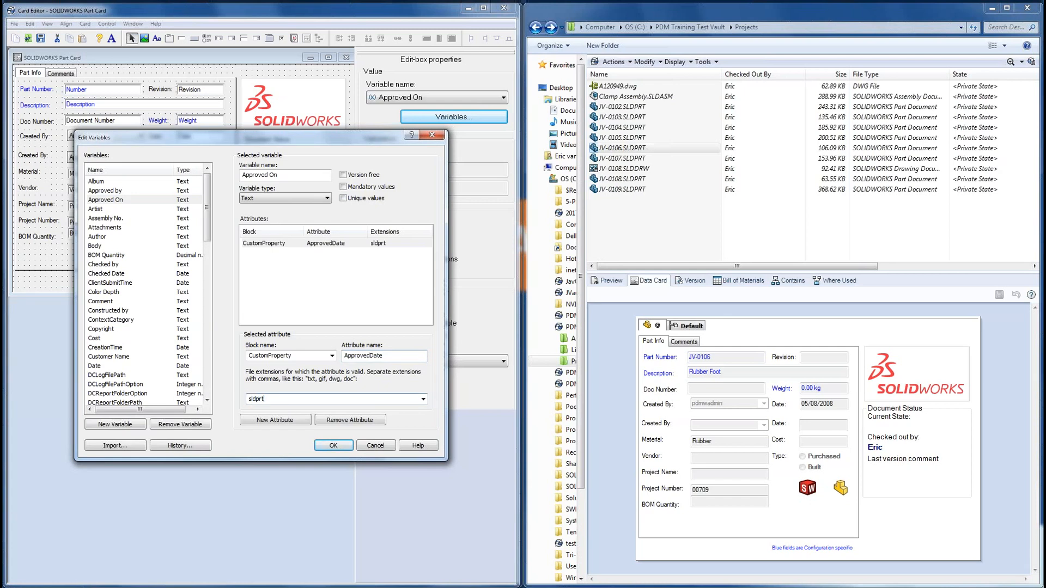
type(", slddrw")
left_click_drag(293, 400, 248, 400)
key("BackSpace")
left_click(422, 400)
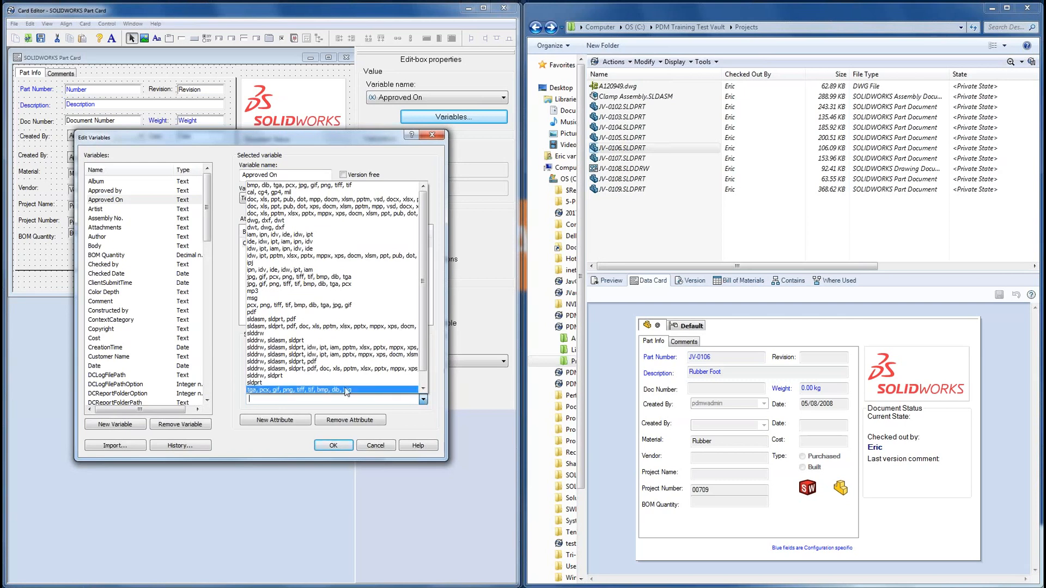
left_click(334, 369)
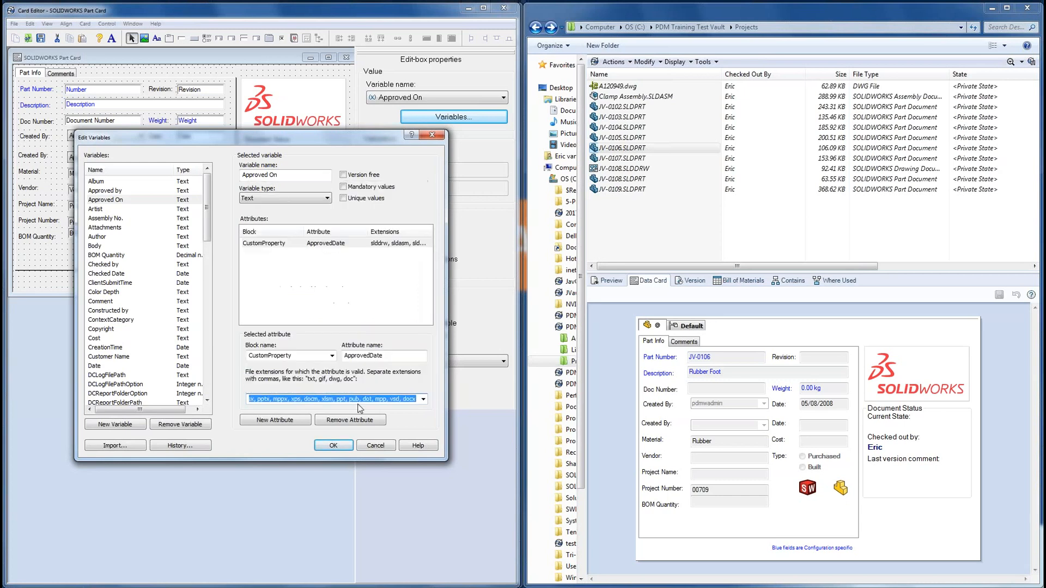
Step: Check the extension list from the SOLIDWORKS types through docx, then accept the mapping
left_click(390, 400)
left_click_drag(389, 400, 247, 397)
left_click(323, 400)
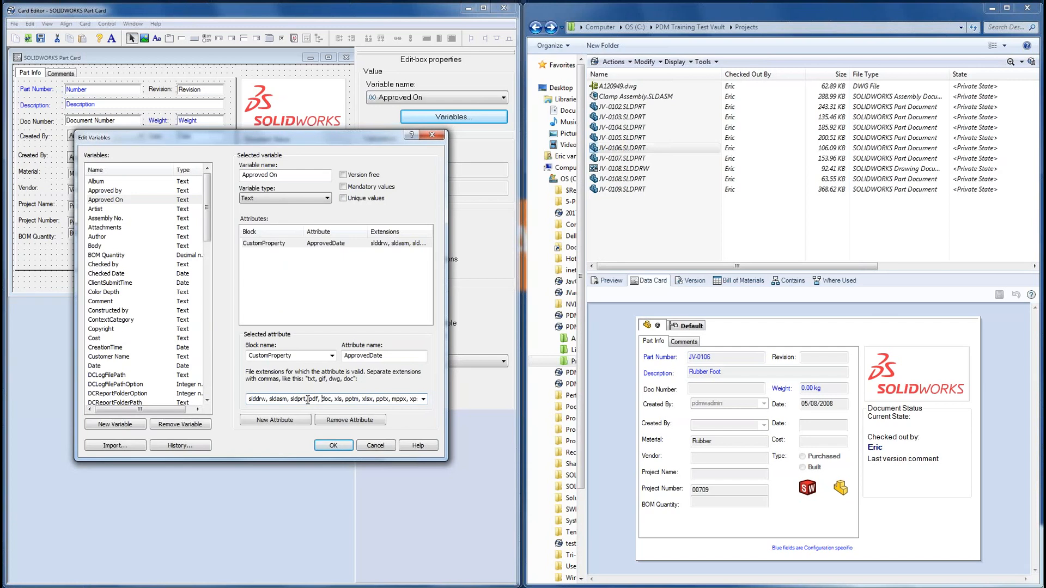
left_click_drag(307, 400, 249, 400)
left_click_drag(371, 401, 430, 398)
left_click(406, 402)
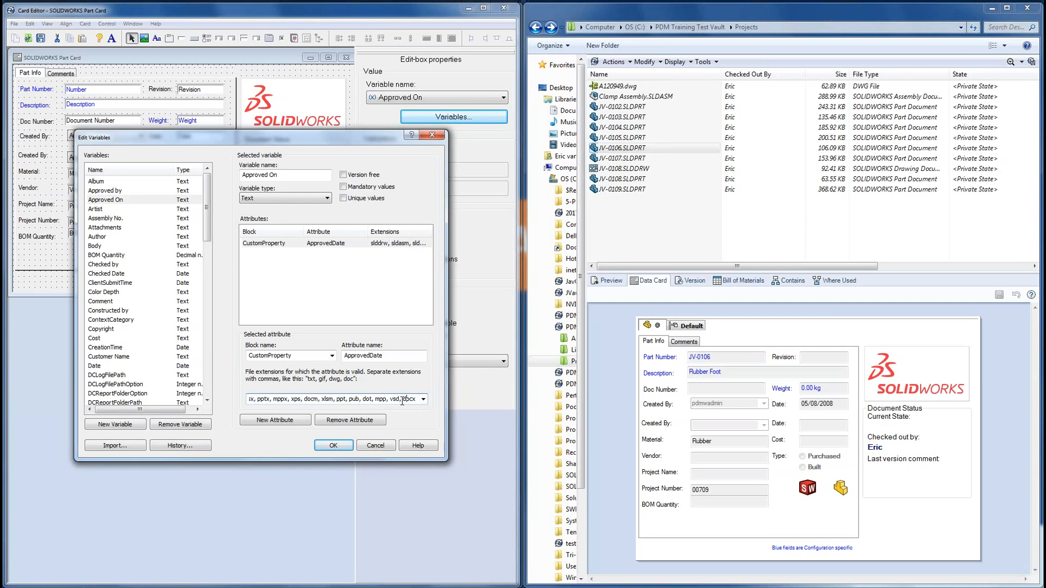
double_click(403, 401)
left_click(334, 446)
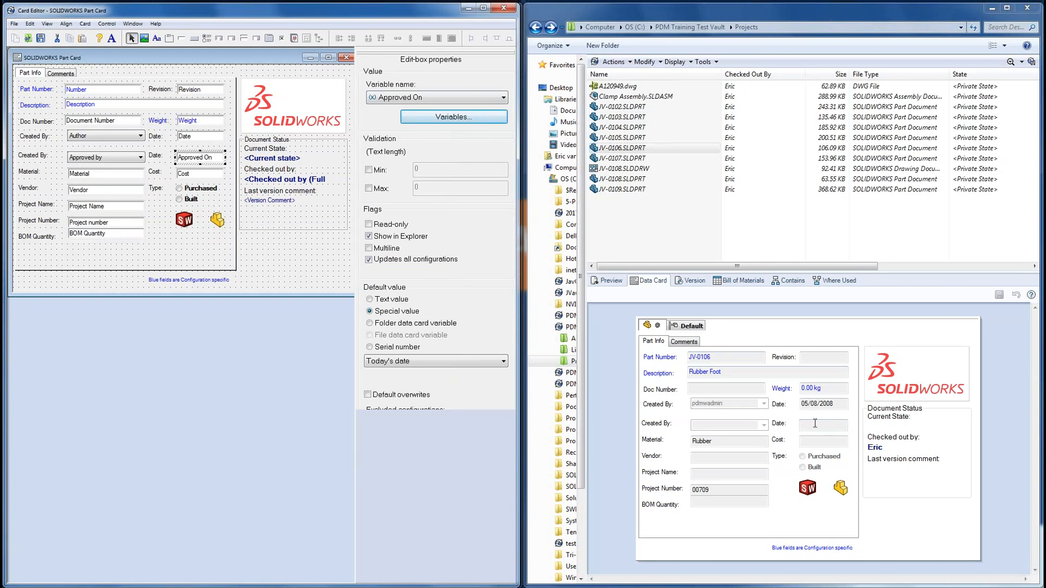
Step: Change the copied Created By label to Approved By: and widen it to show fully
left_click(649, 130)
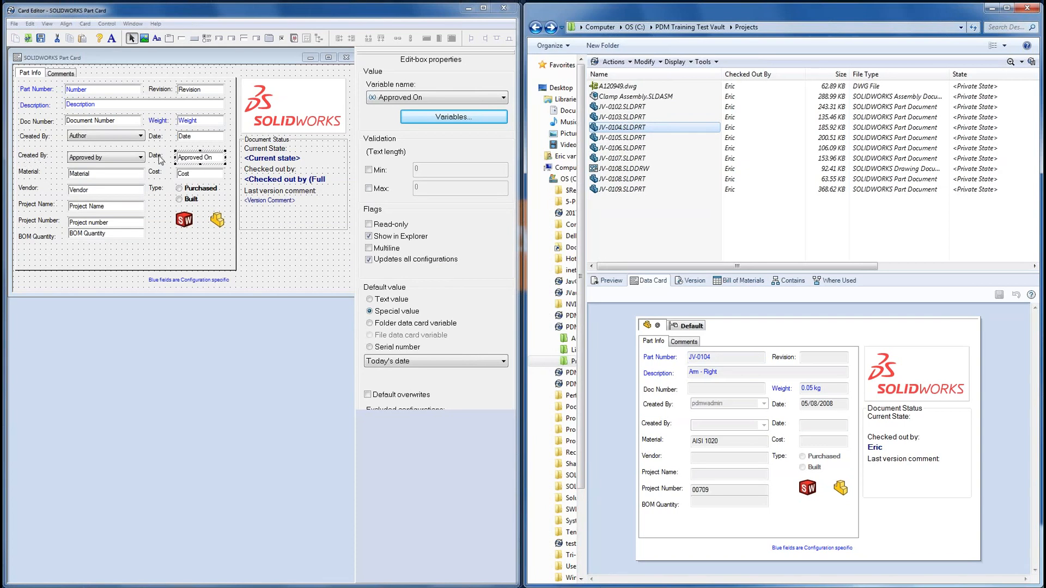
left_click(34, 155)
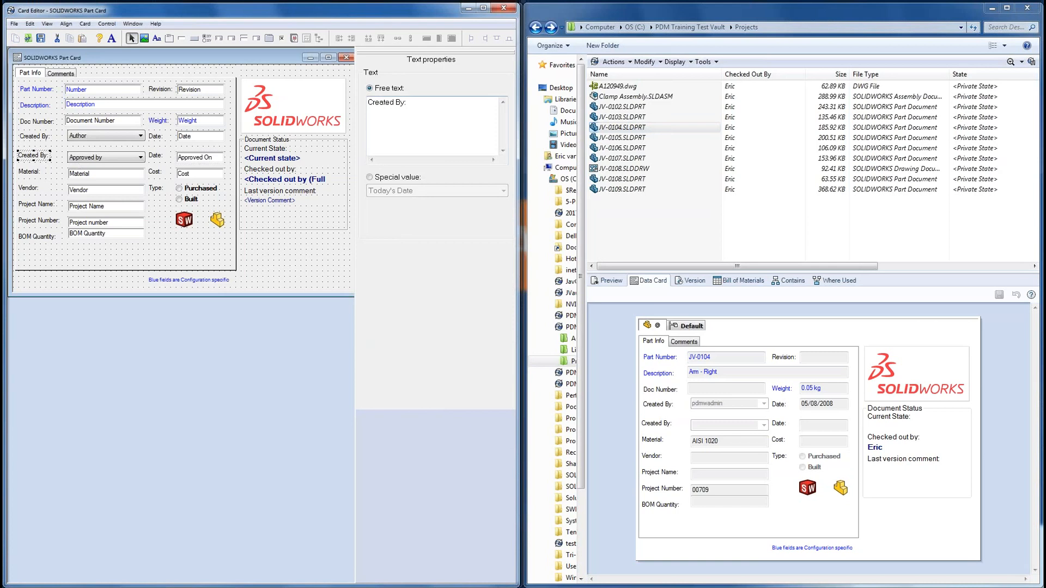
left_click_drag(394, 102, 336, 100)
type("Approved")
left_click(152, 158)
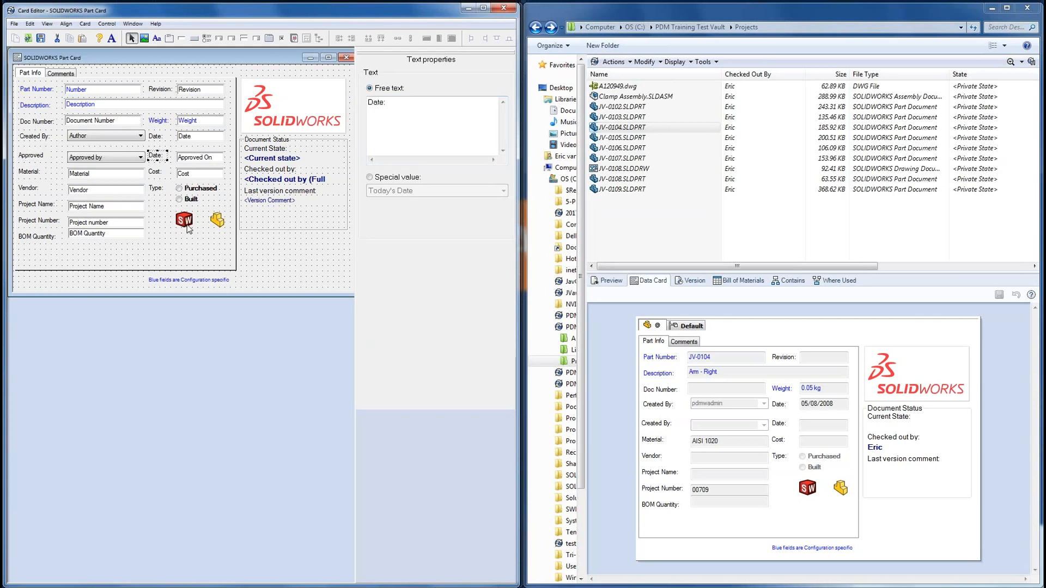
left_click(39, 157)
left_click_drag(51, 159, 62, 159)
Step: Save the card and check the new Approved By field on JV-0105's data card
left_click(41, 39)
left_click(626, 138)
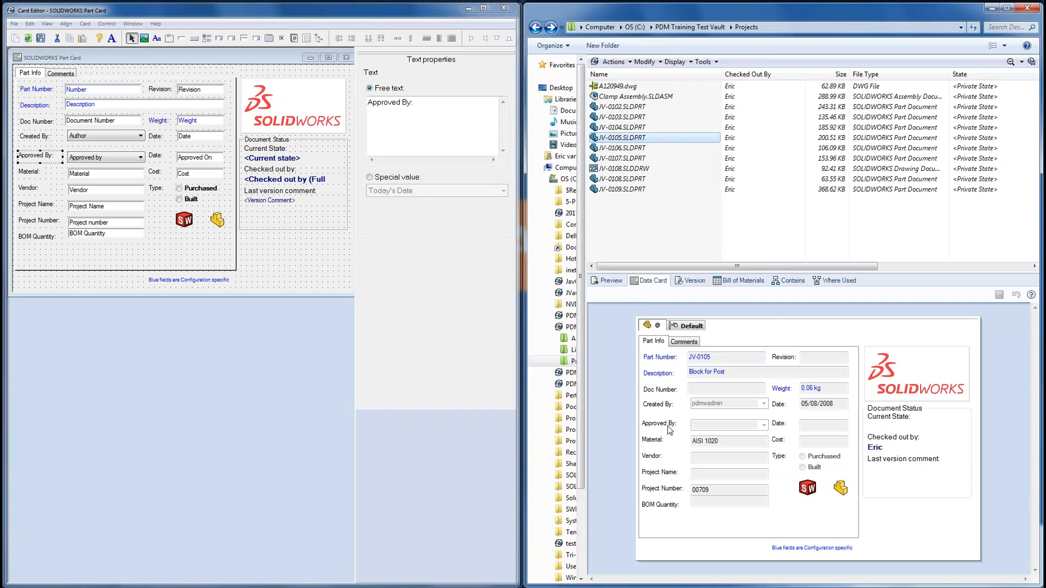
left_click(819, 426)
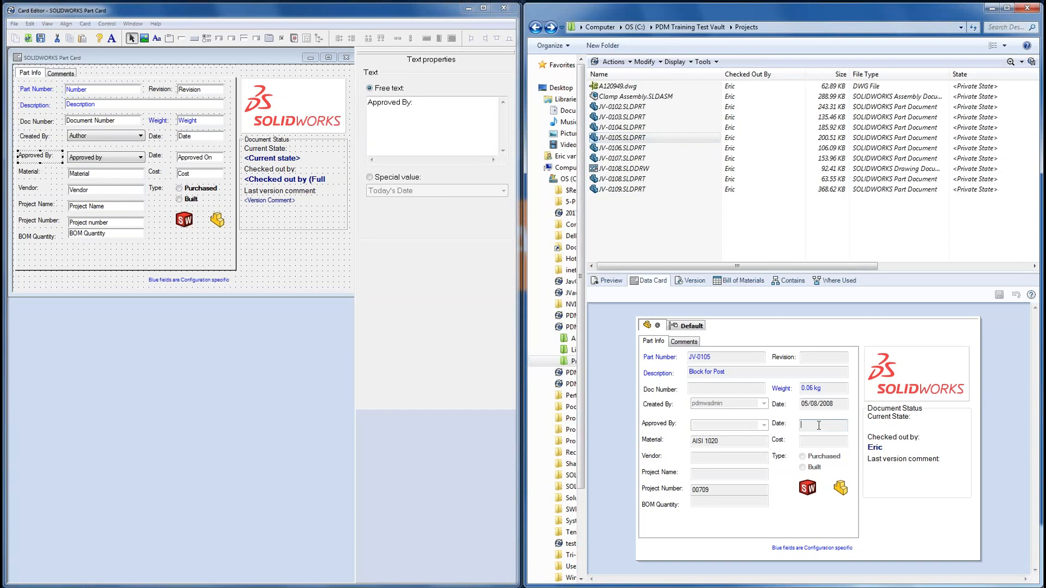
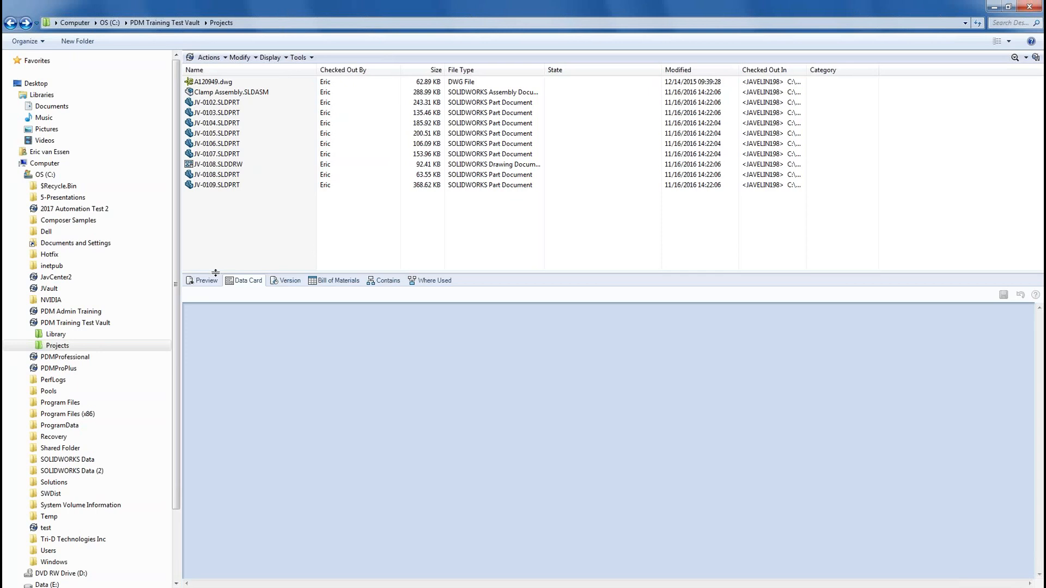
Step: Check all eleven Projects files into the vault with the comment 'Initial check in'
left_click_drag(297, 222, 183, 75)
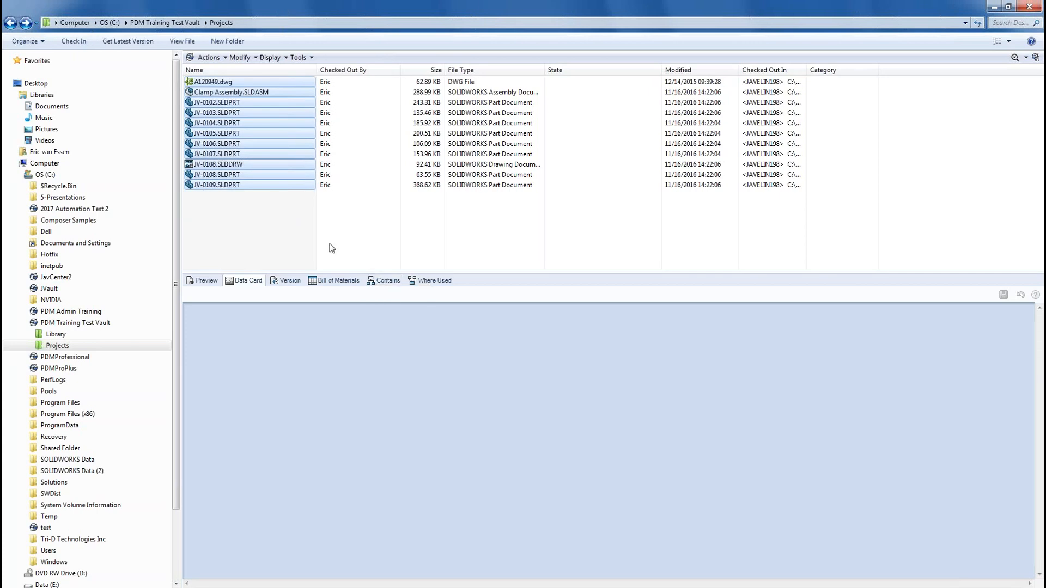
left_click(81, 44)
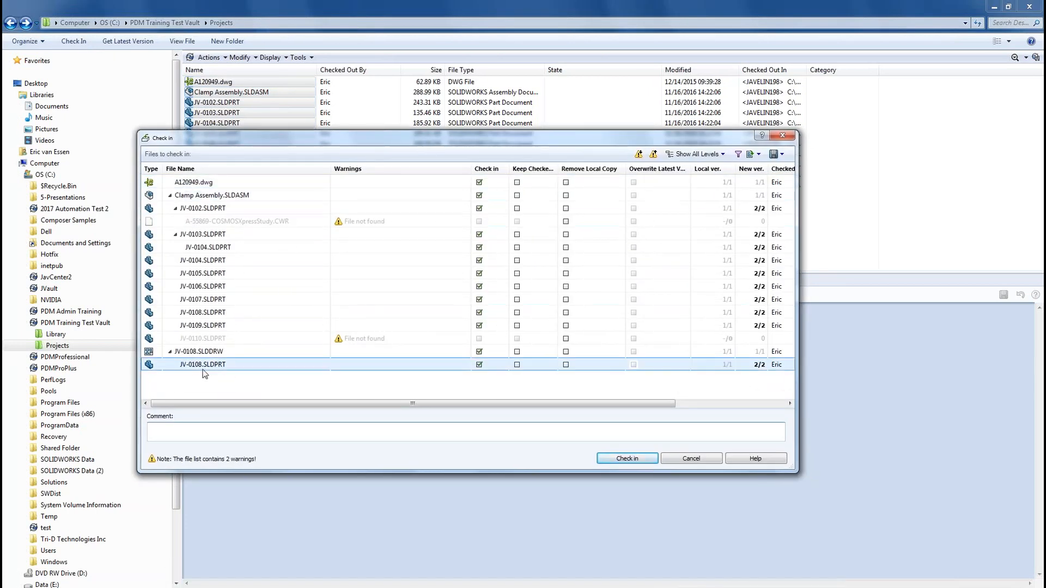
left_click(220, 428)
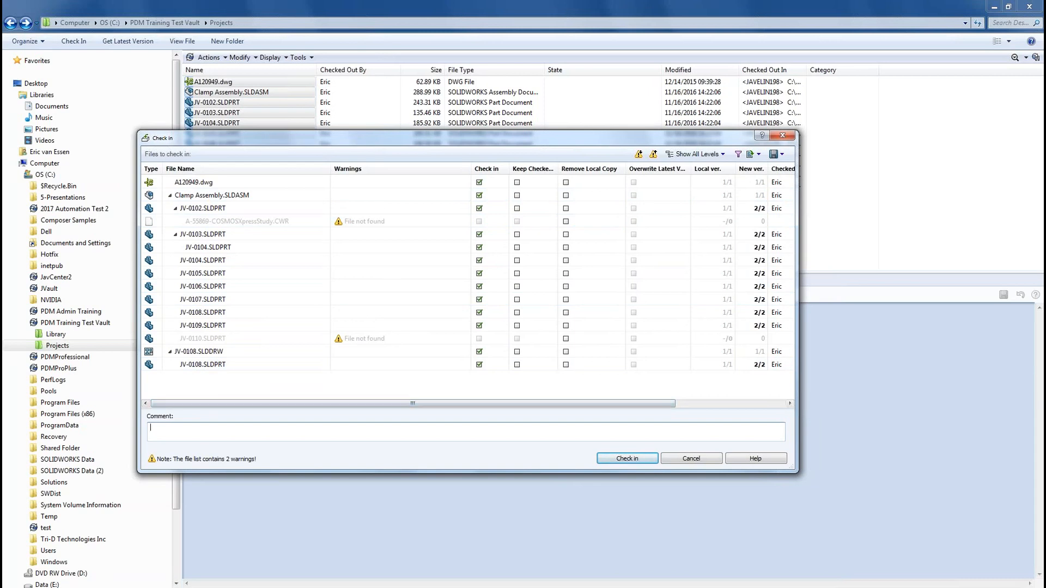
type("Initial check in")
left_click(626, 458)
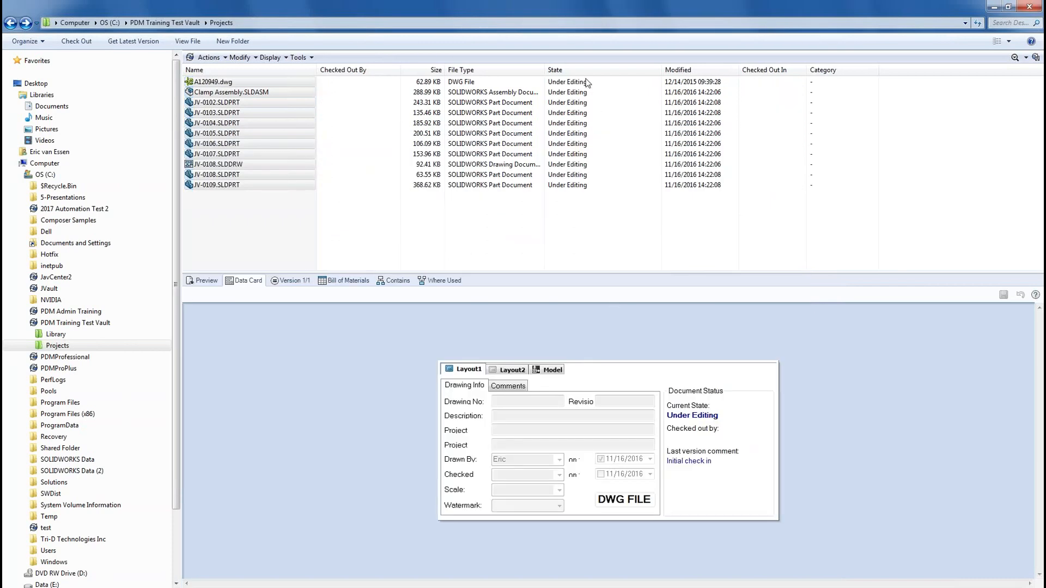
Step: Inspect JV-0106.SLDPRT's data card and version info (version 2, Under Editing, no revision)
left_click(271, 144)
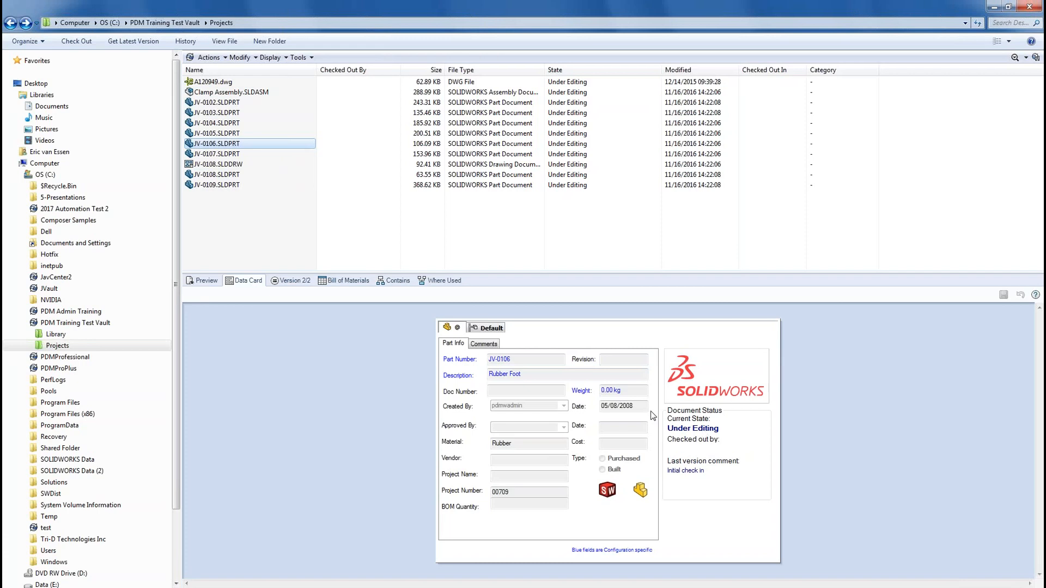
left_click(304, 285)
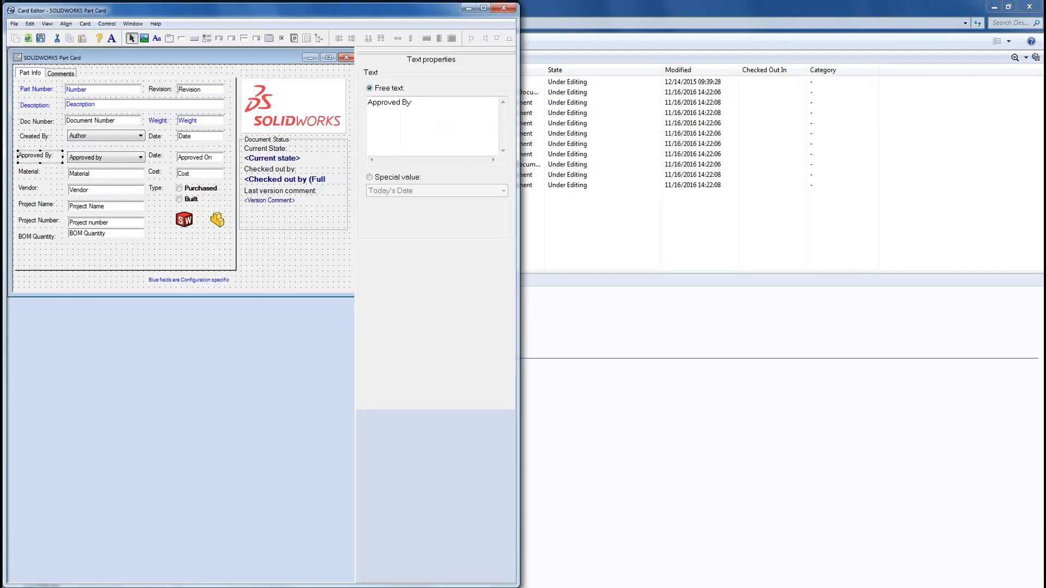
left_click(500, 8)
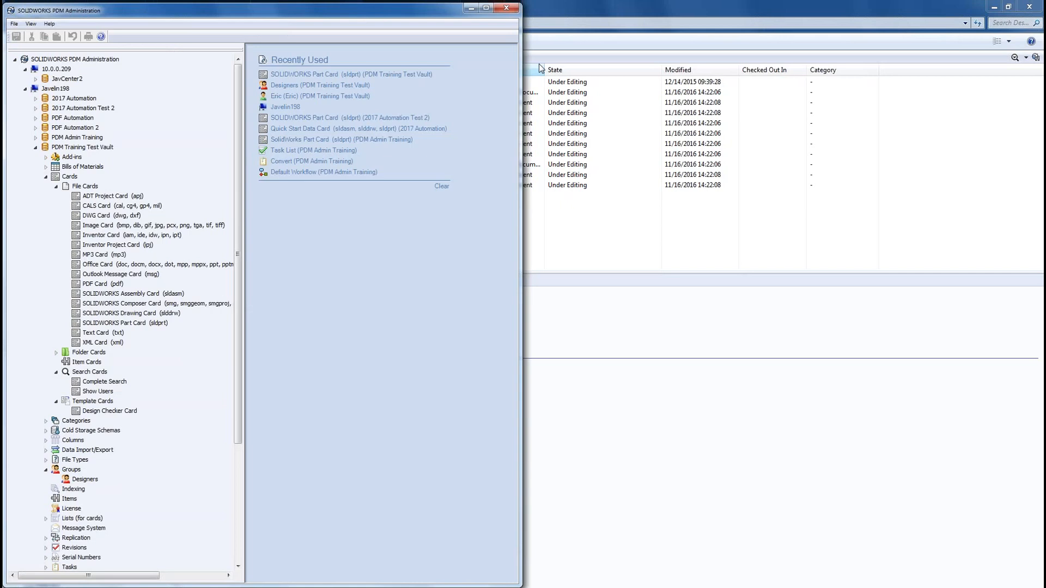
Step: Collapse Cards and Groups and open the Default Workflow diagram from the Workflows branch
left_click(486, 7)
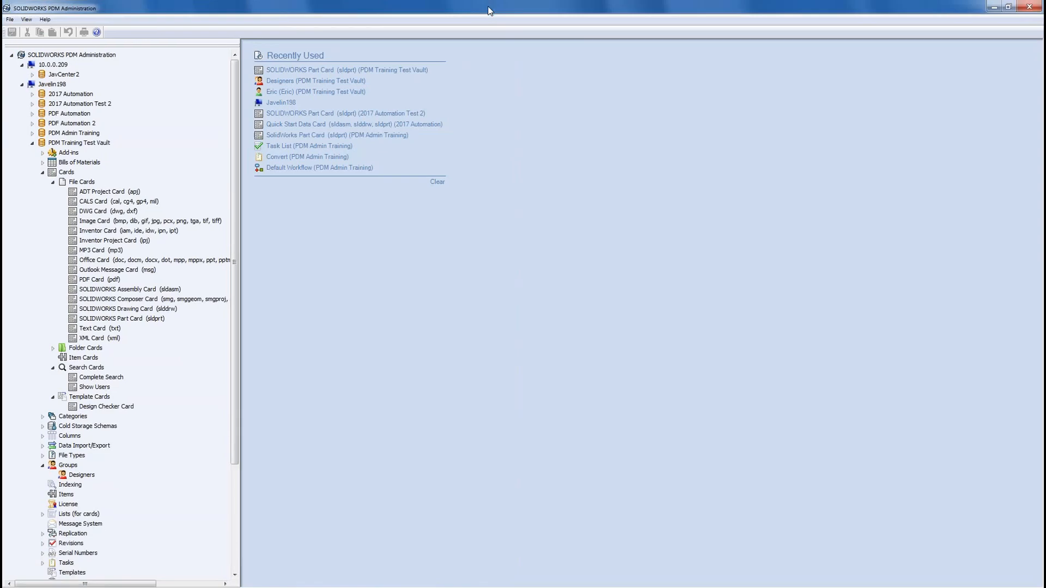
left_click(43, 172)
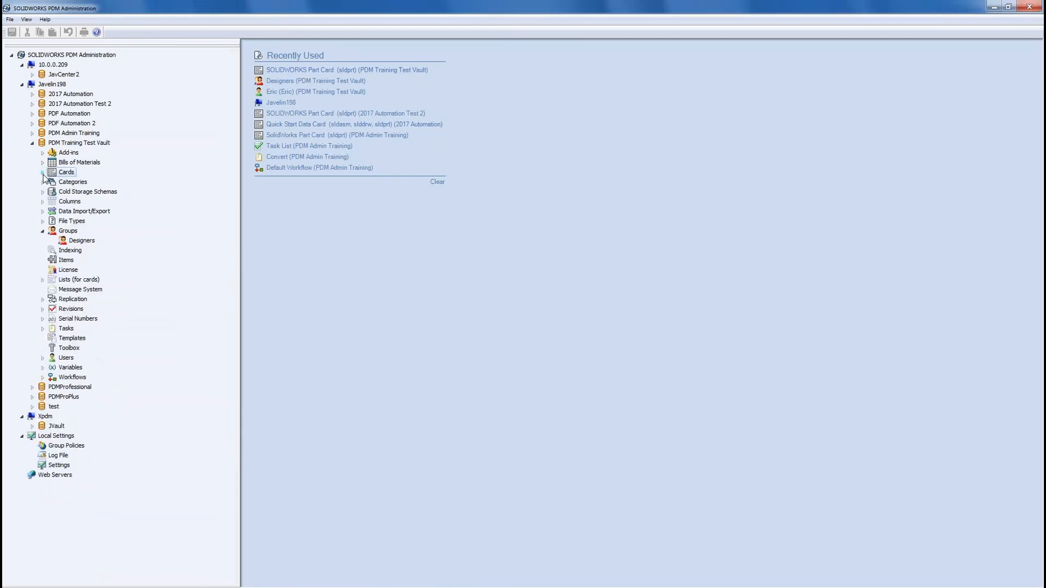
left_click(41, 231)
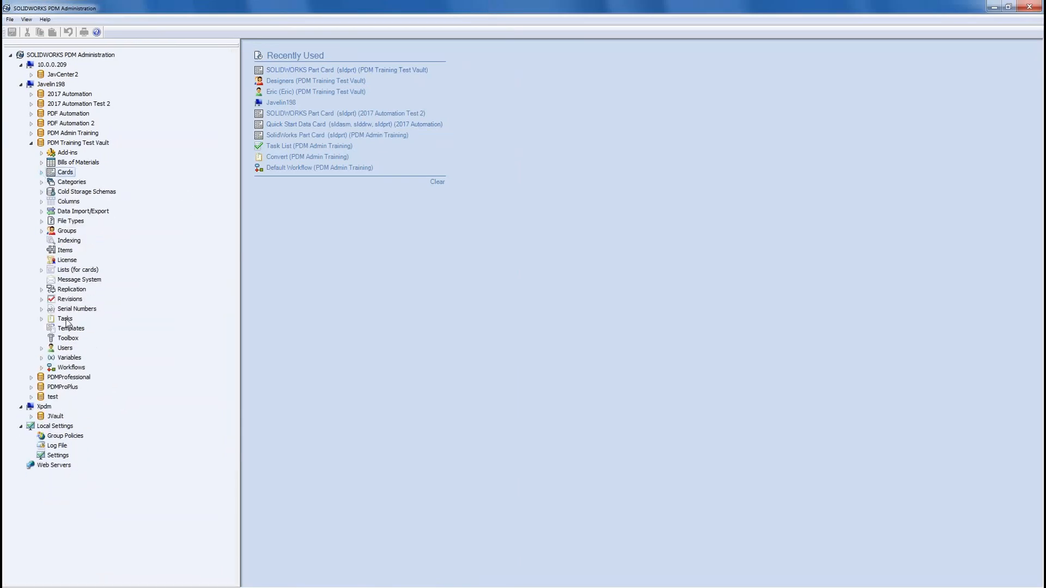
left_click(42, 368)
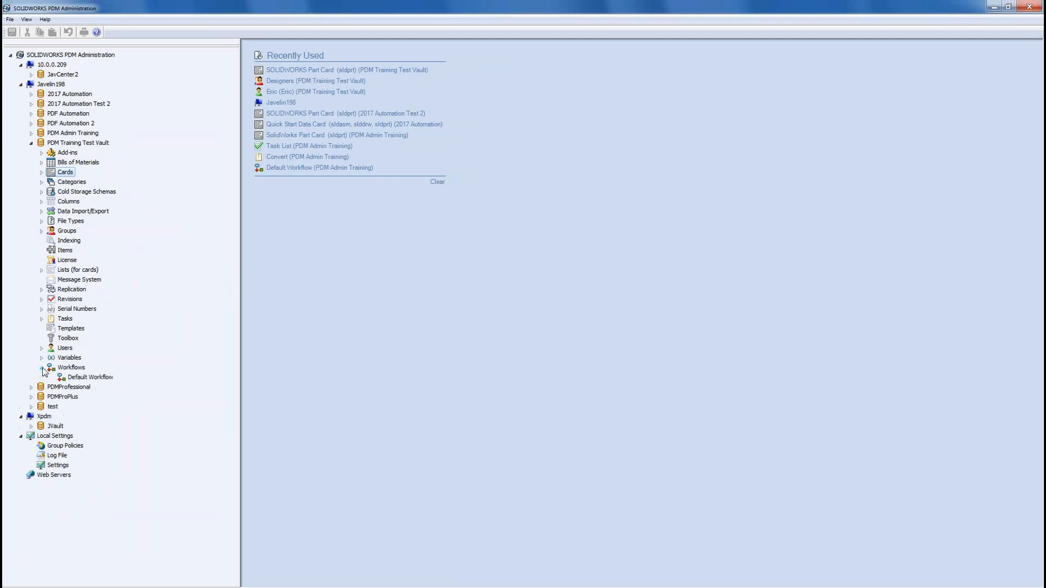
double_click(87, 377)
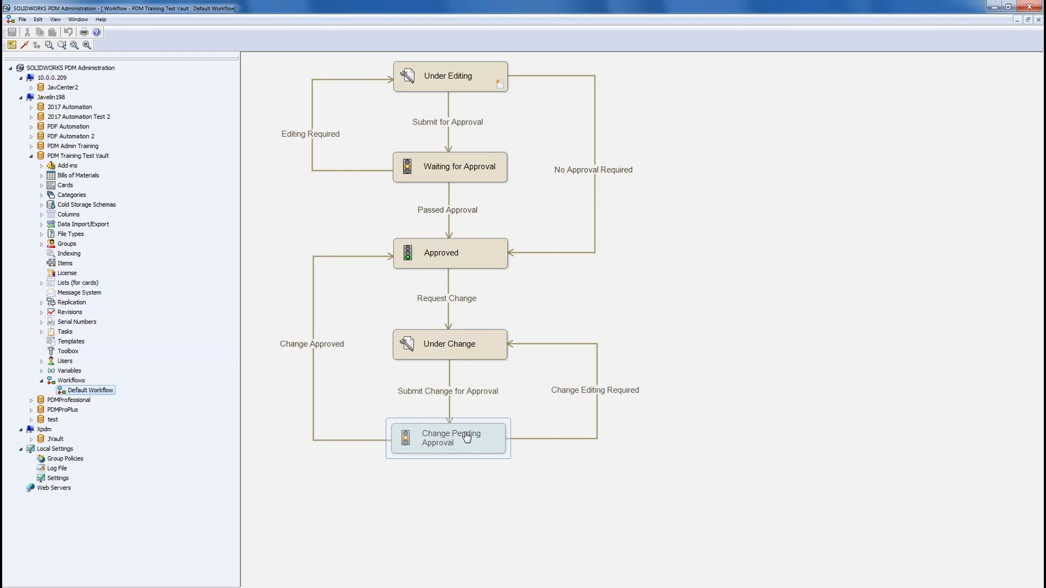
left_click(450, 419)
left_click(452, 428)
left_click(499, 87)
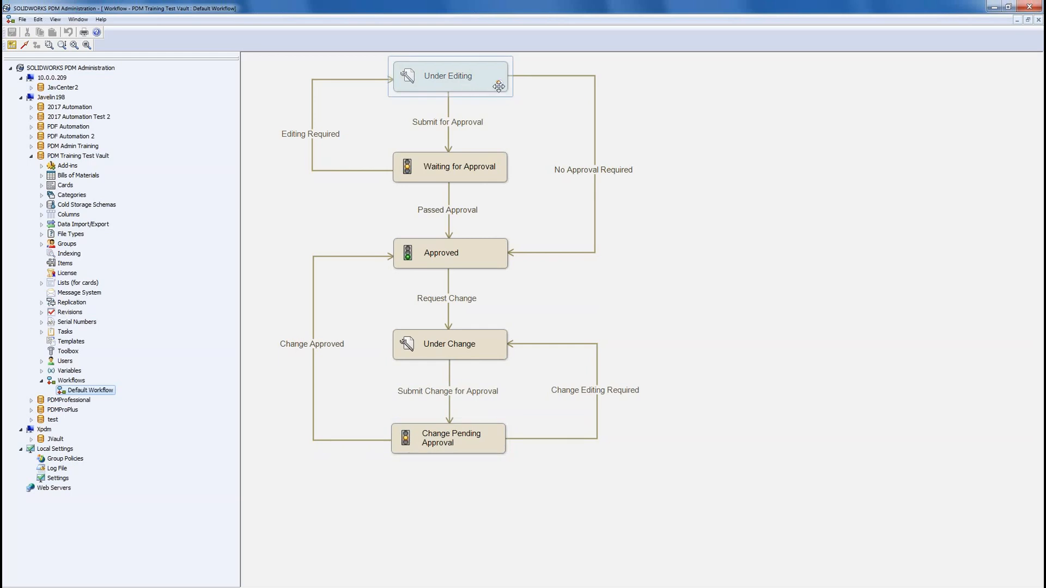
left_click(519, 143)
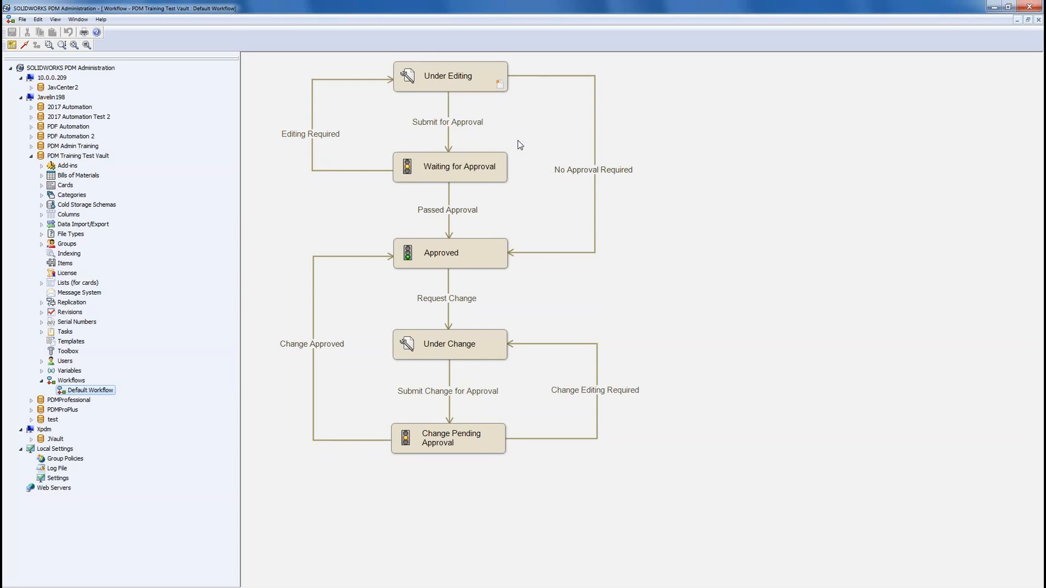
left_click(506, 91)
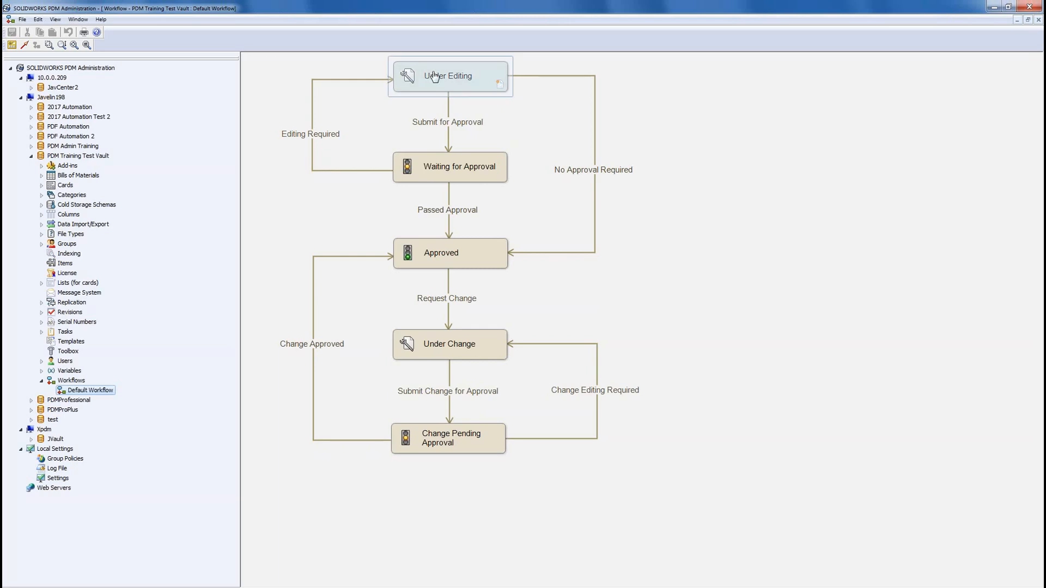
double_click(459, 86)
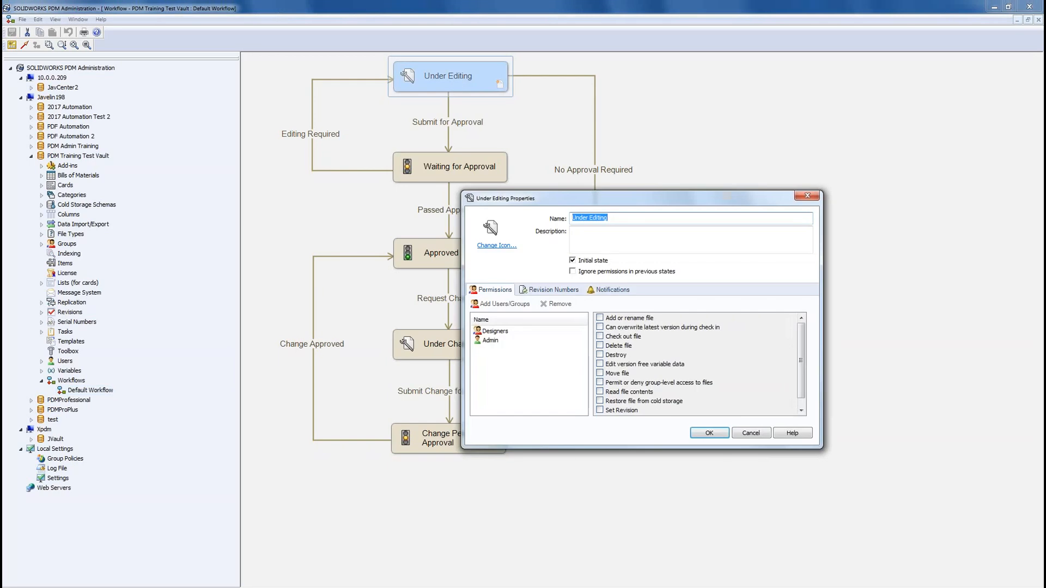
left_click(572, 261)
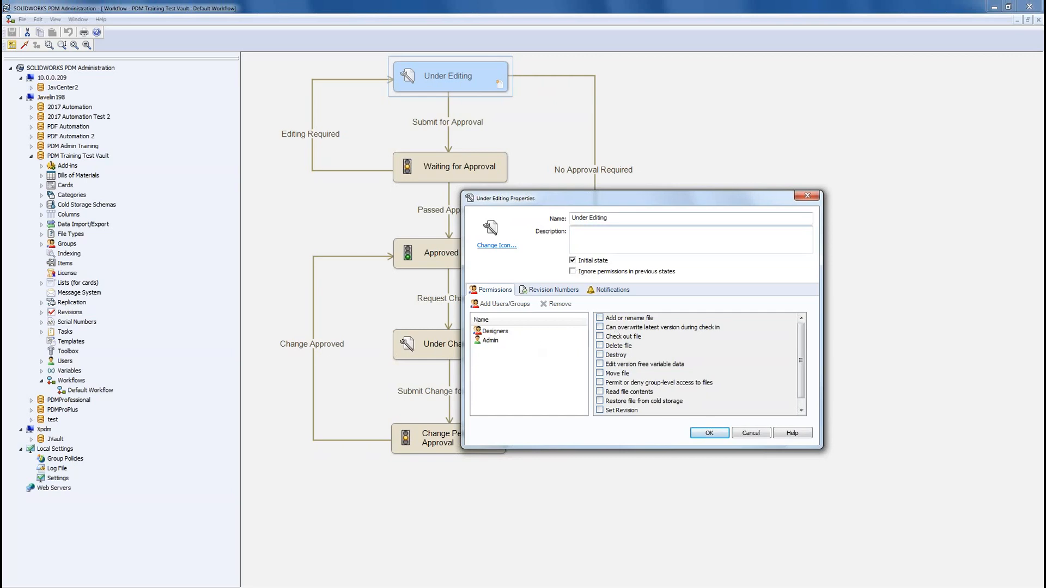
left_click_drag(620, 206, 524, 186)
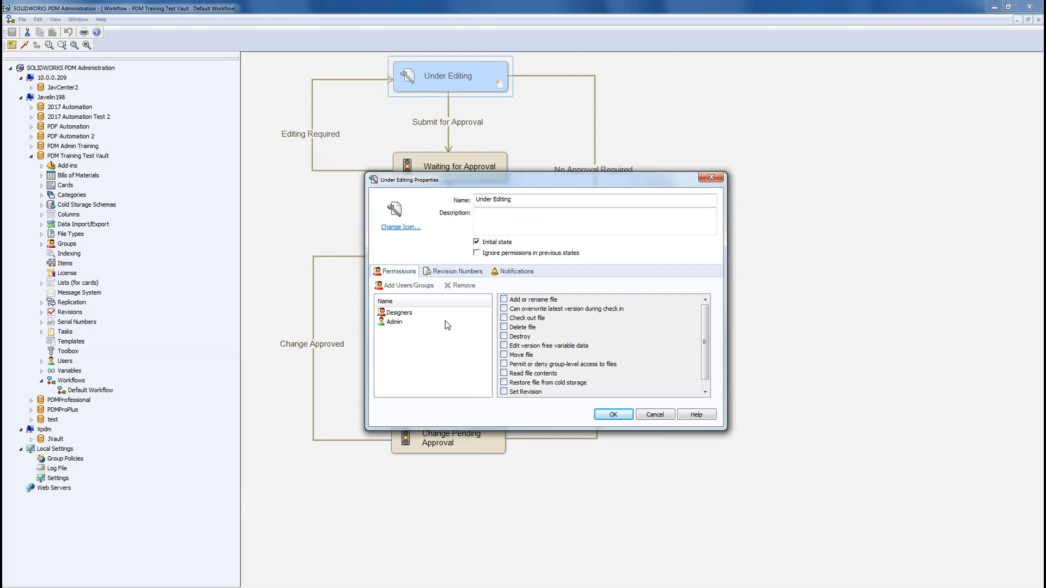
left_click(410, 313)
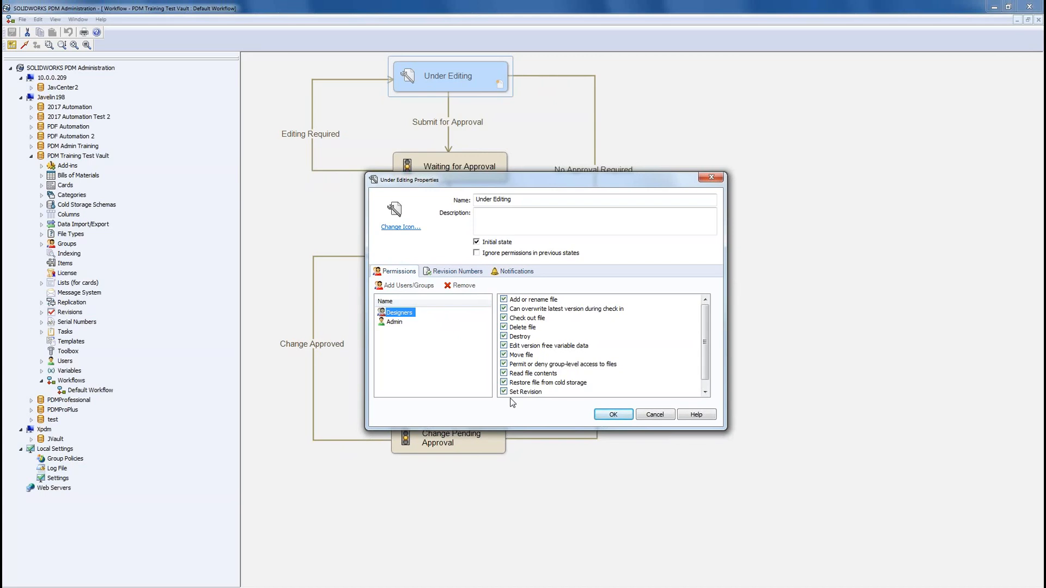
left_click(647, 416)
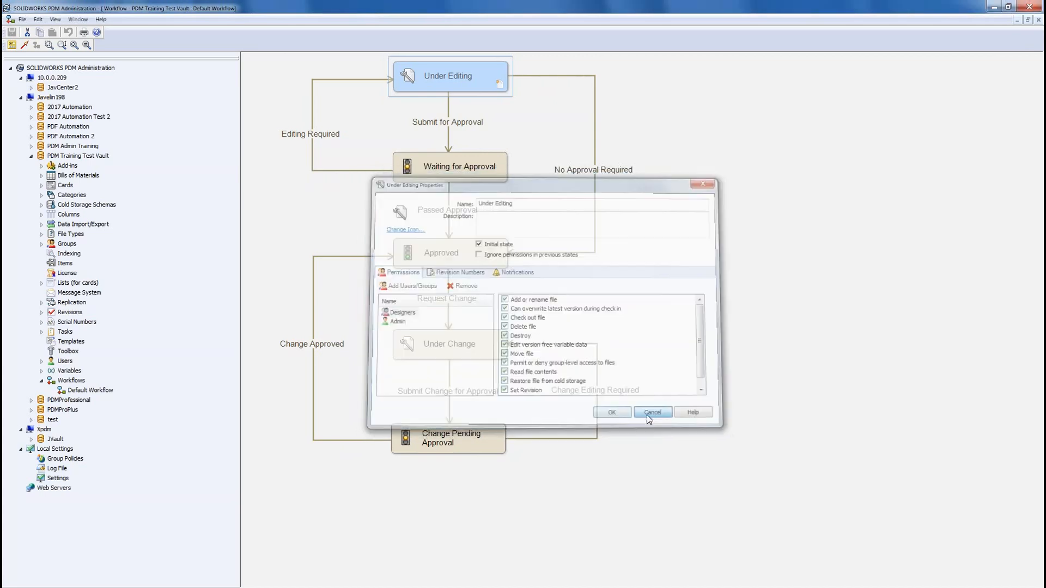
left_click(448, 256)
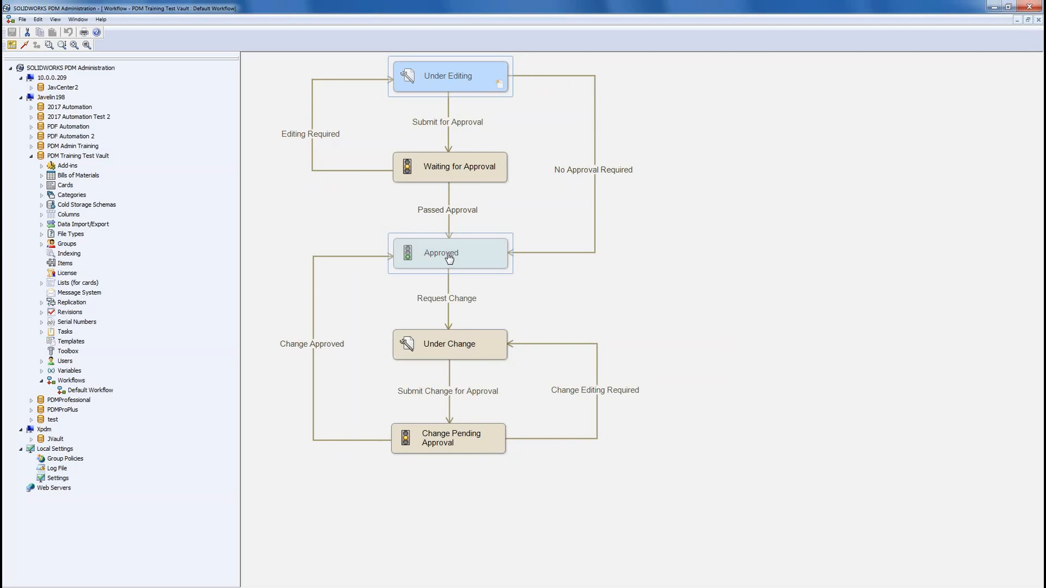
double_click(449, 257)
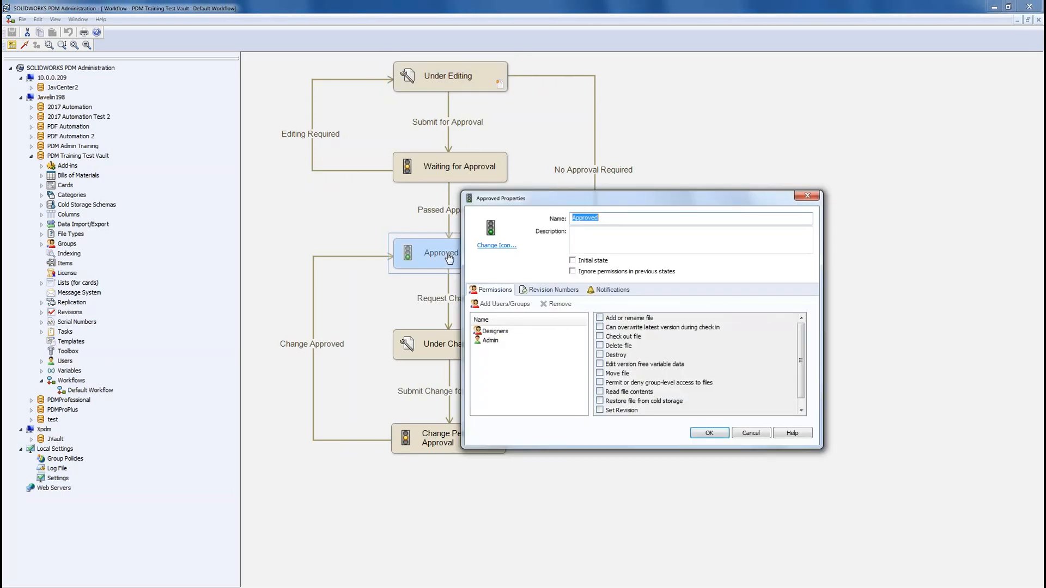
left_click(496, 331)
left_click(601, 391)
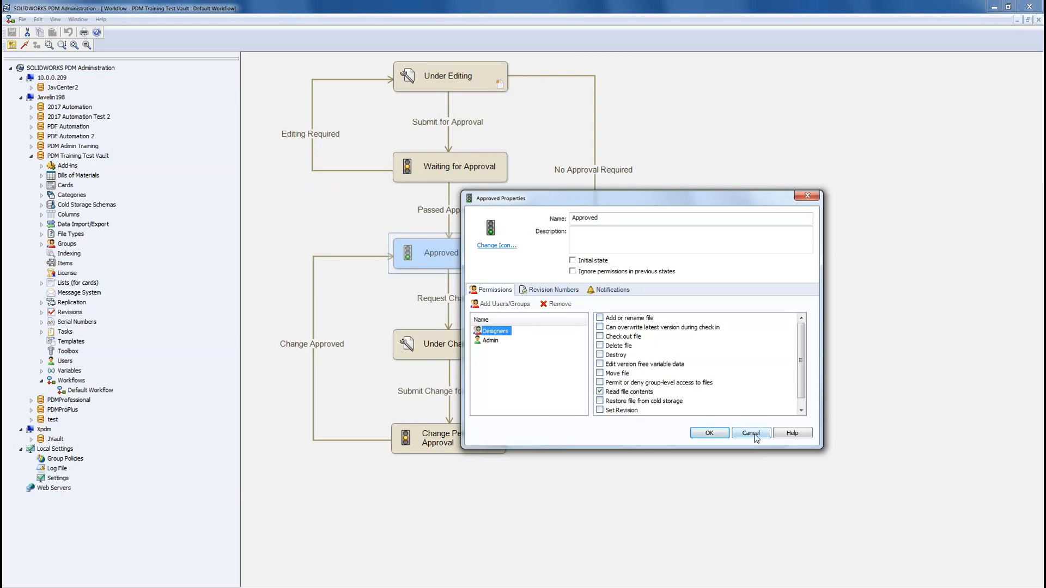
left_click(751, 433)
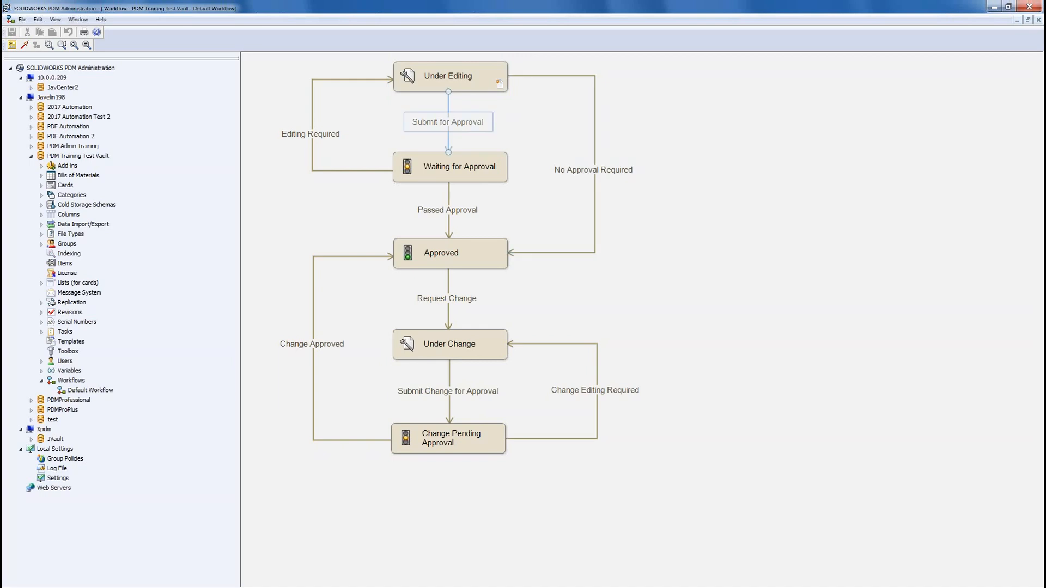
Step: Add Designers to Submit for Approval's permissions with Permit ticked, then save the workflow
double_click(449, 128)
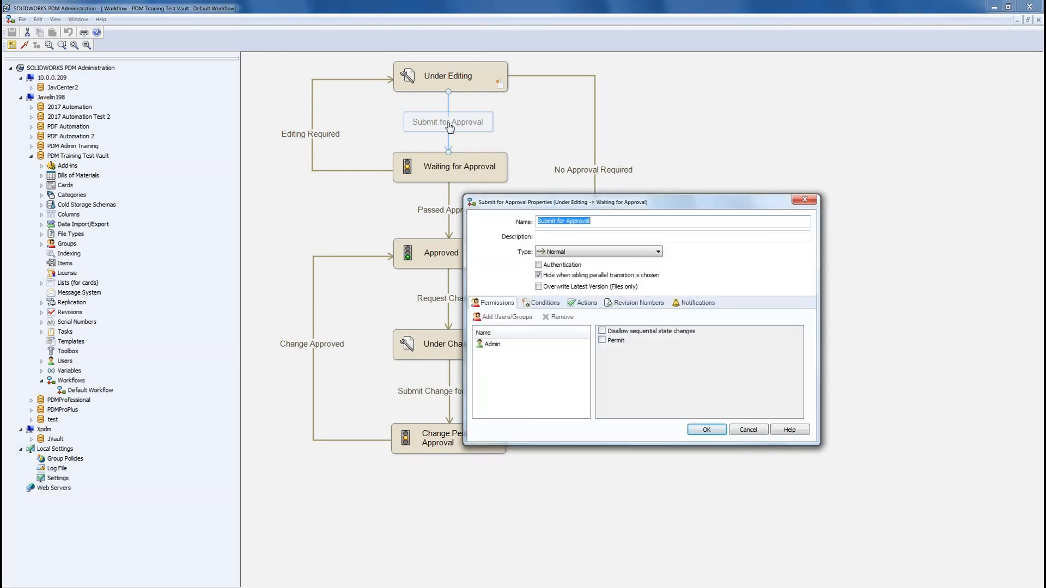
left_click(506, 317)
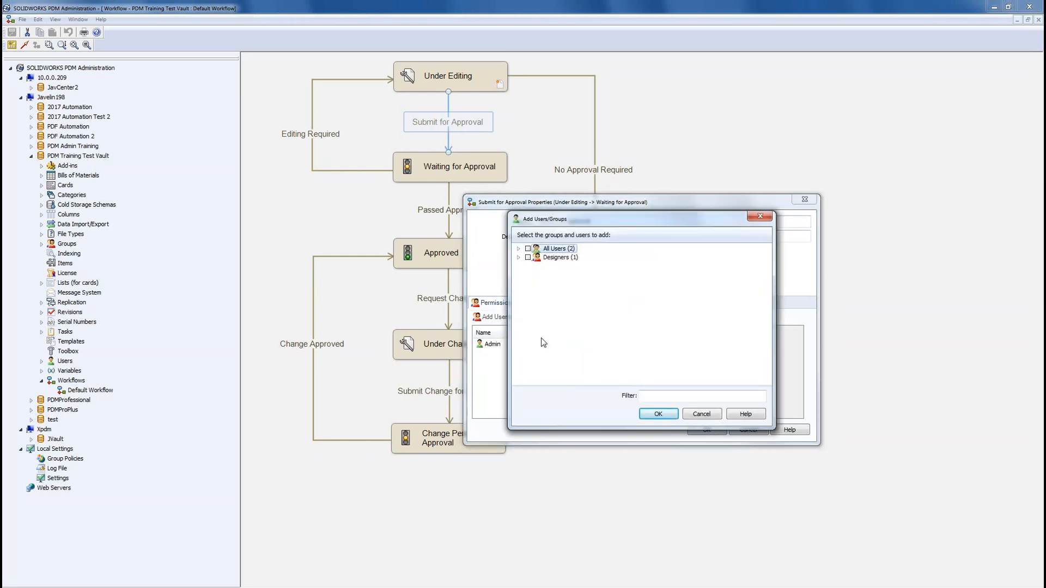
left_click(527, 257)
left_click(655, 415)
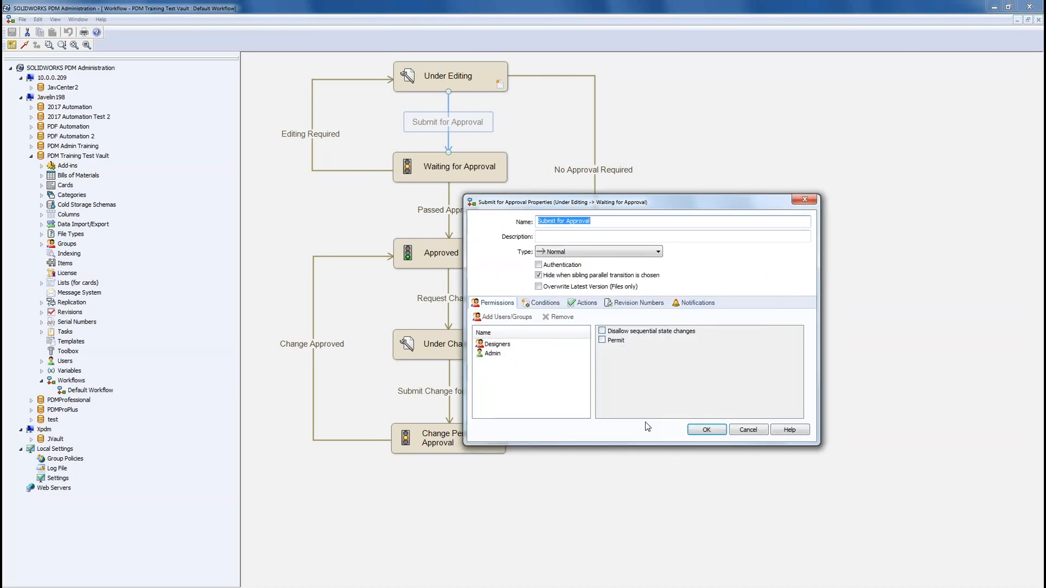
left_click(507, 346)
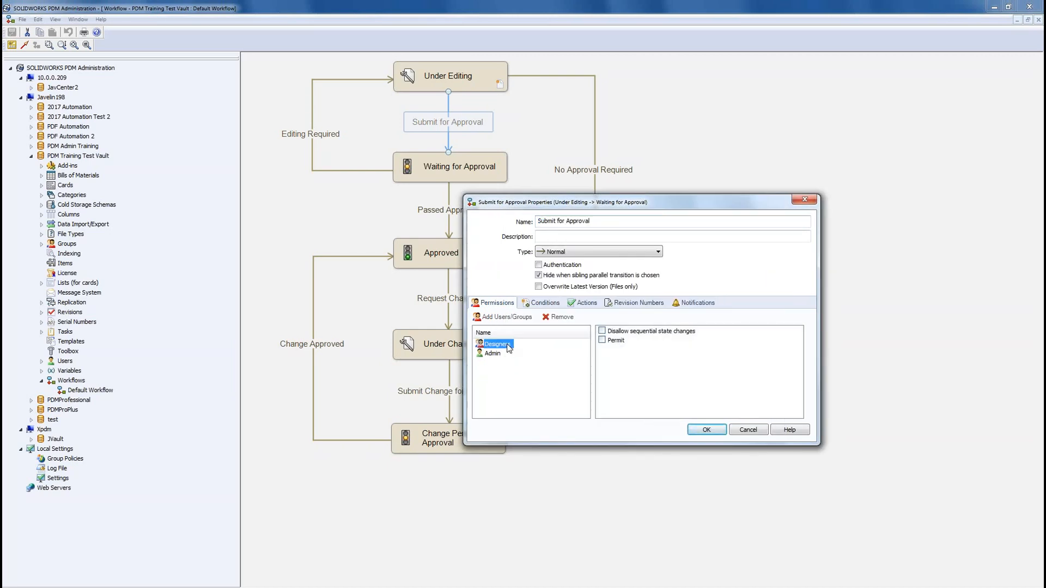
left_click(602, 340)
left_click(705, 430)
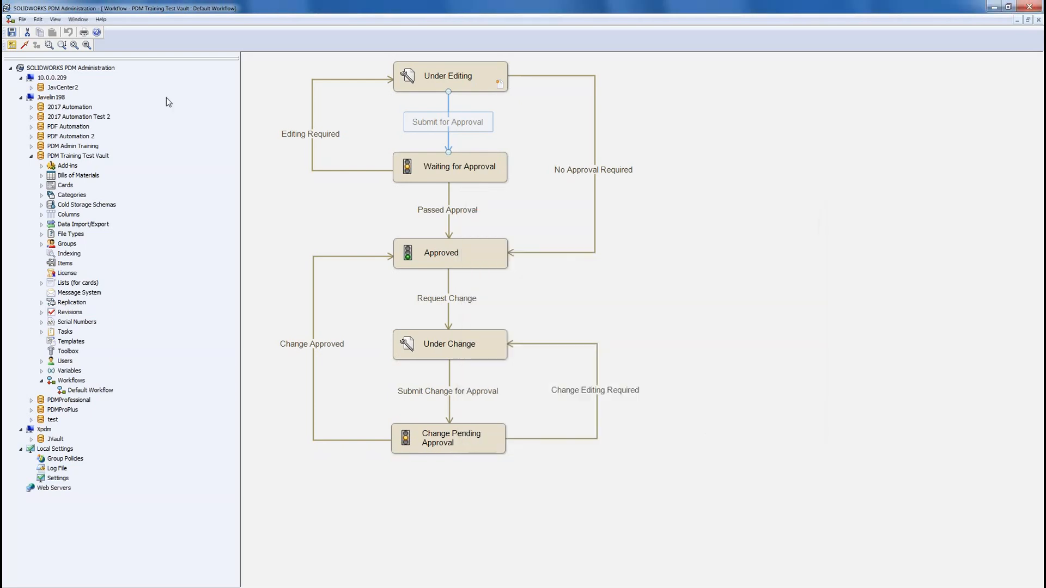
left_click(12, 32)
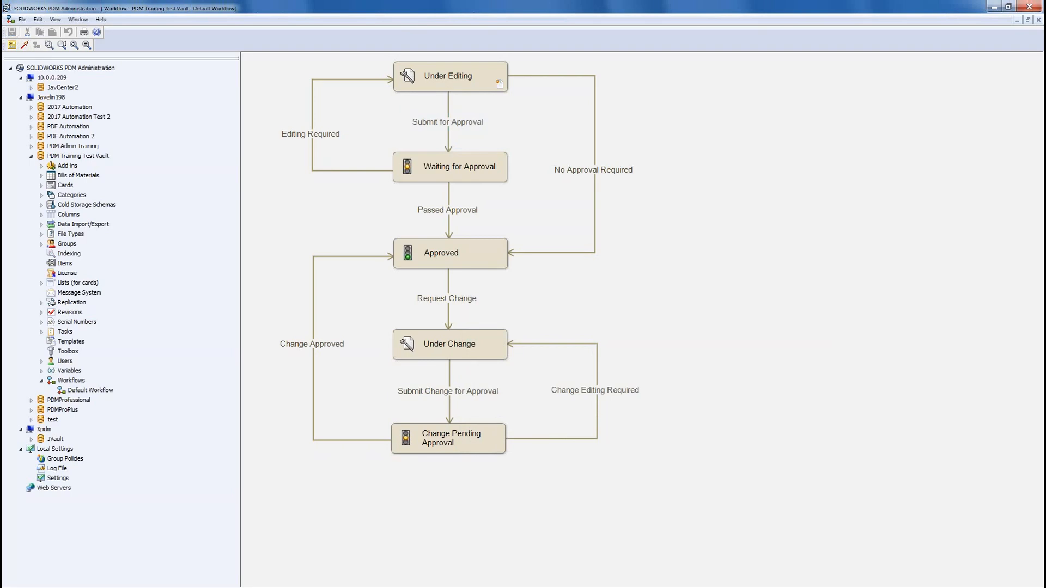
left_click(999, 8)
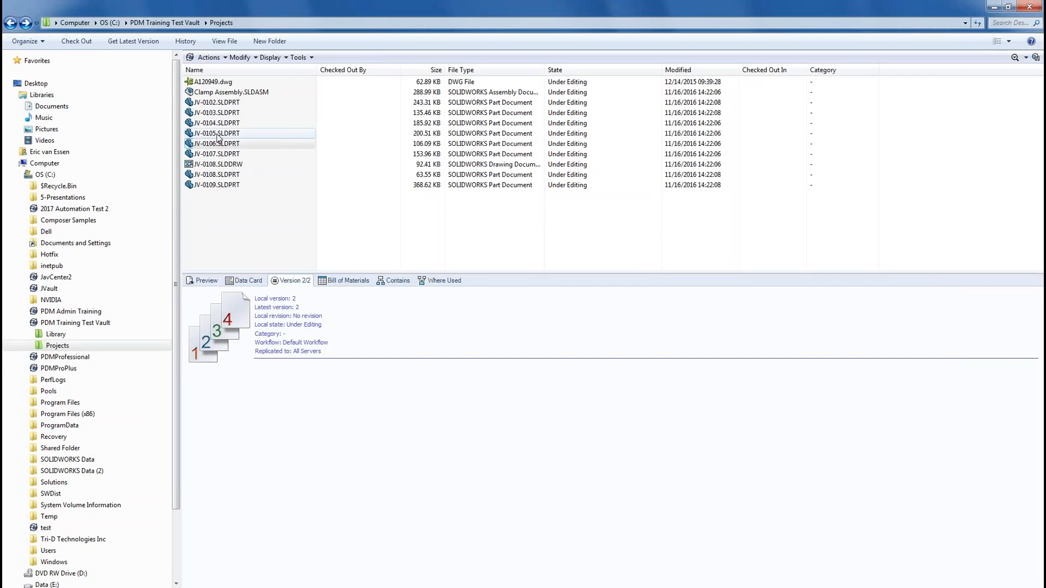
left_click(218, 135)
right_click(218, 135)
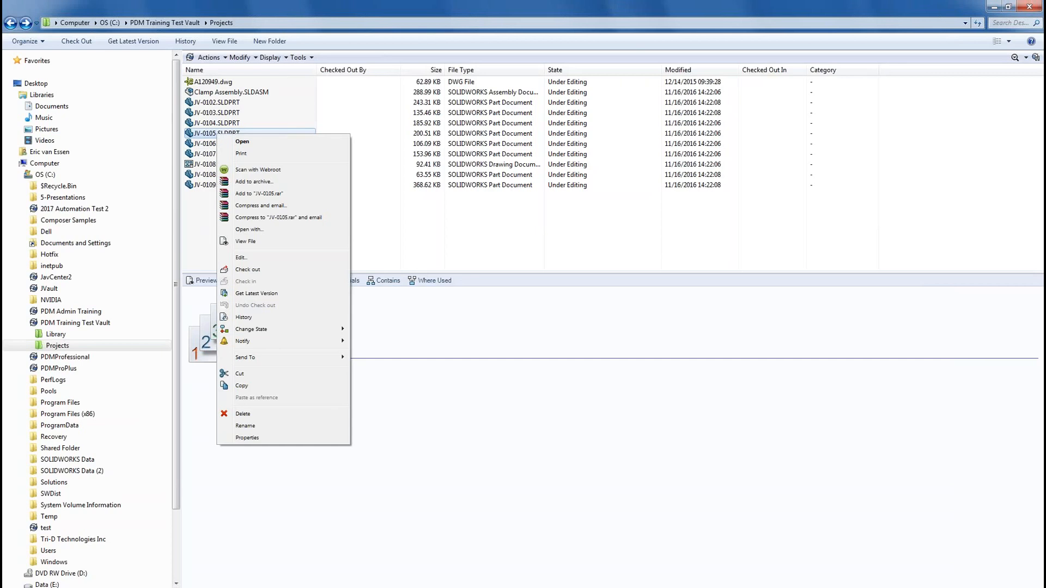
mouse_move(300, 332)
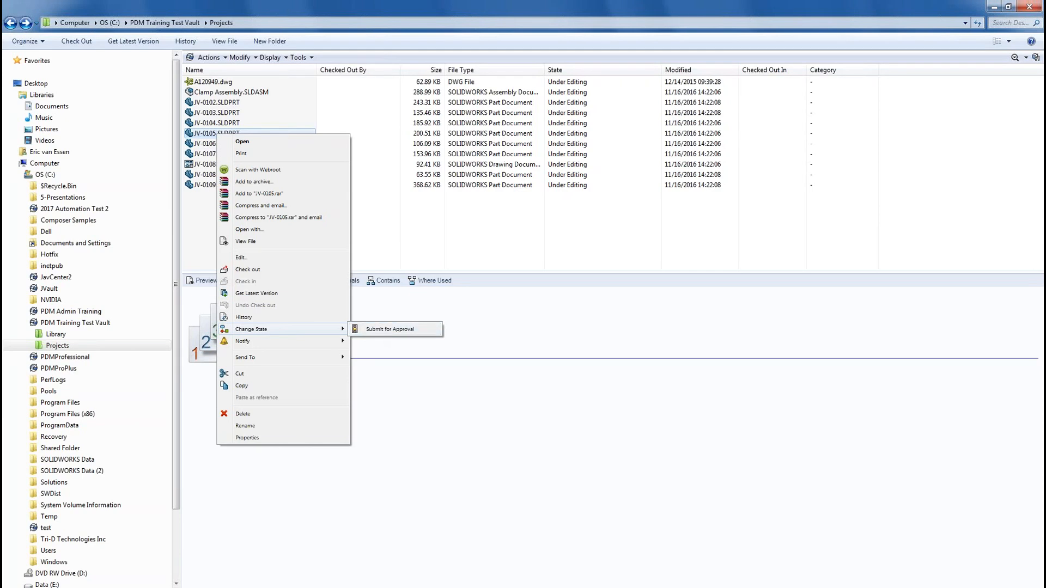
key("Escape")
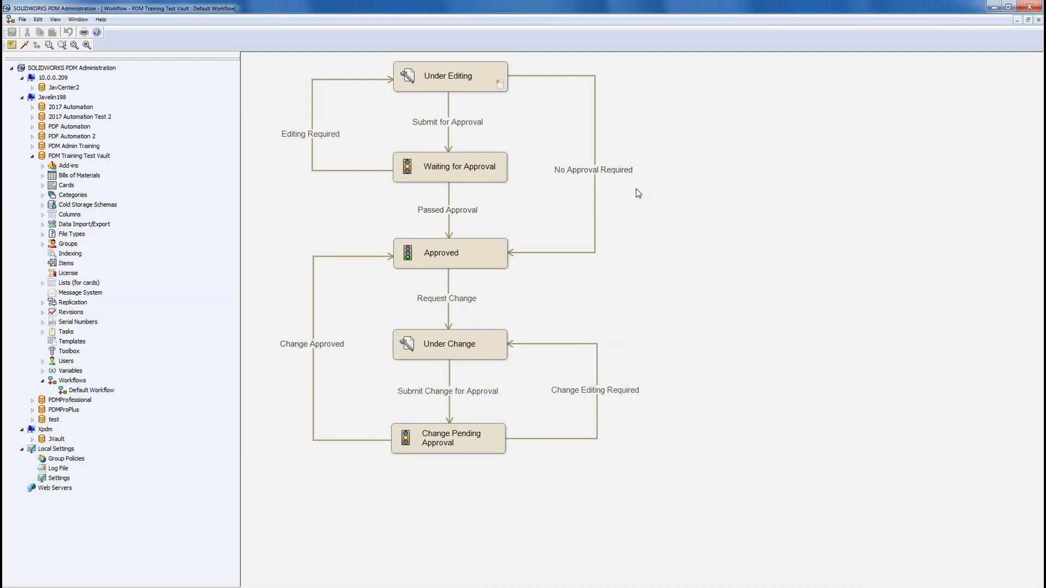
Step: Add Designers to No Approval Required's permissions with Permit ticked, then save the workflow
double_click(591, 173)
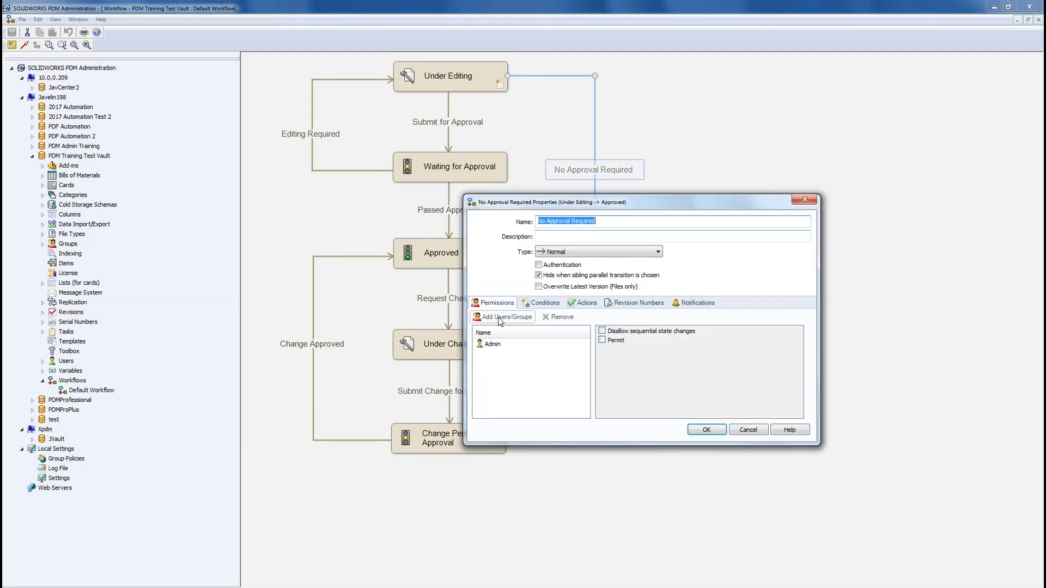
left_click(508, 316)
left_click(527, 257)
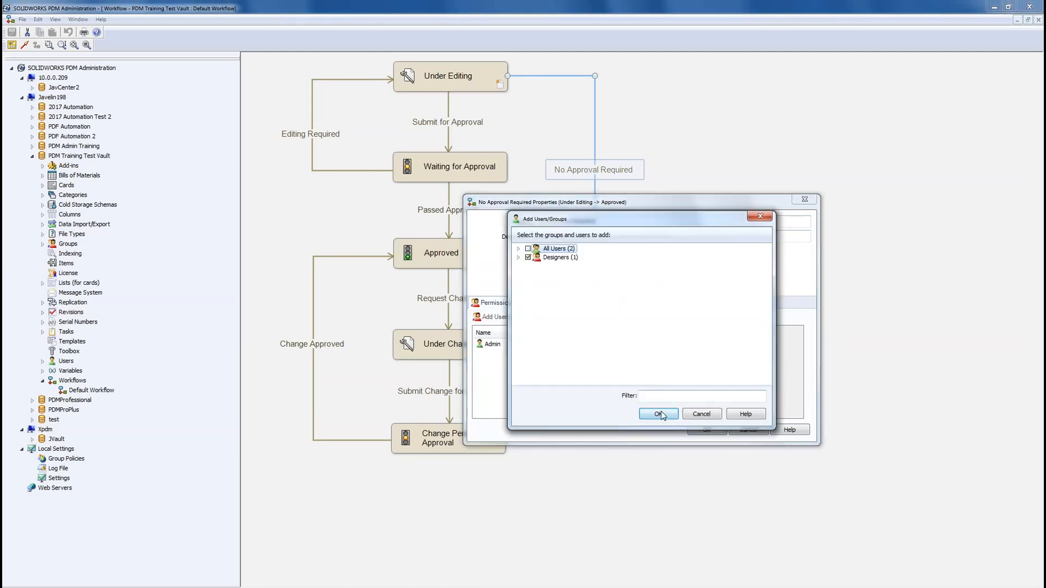
left_click(658, 414)
left_click(498, 345)
left_click(602, 340)
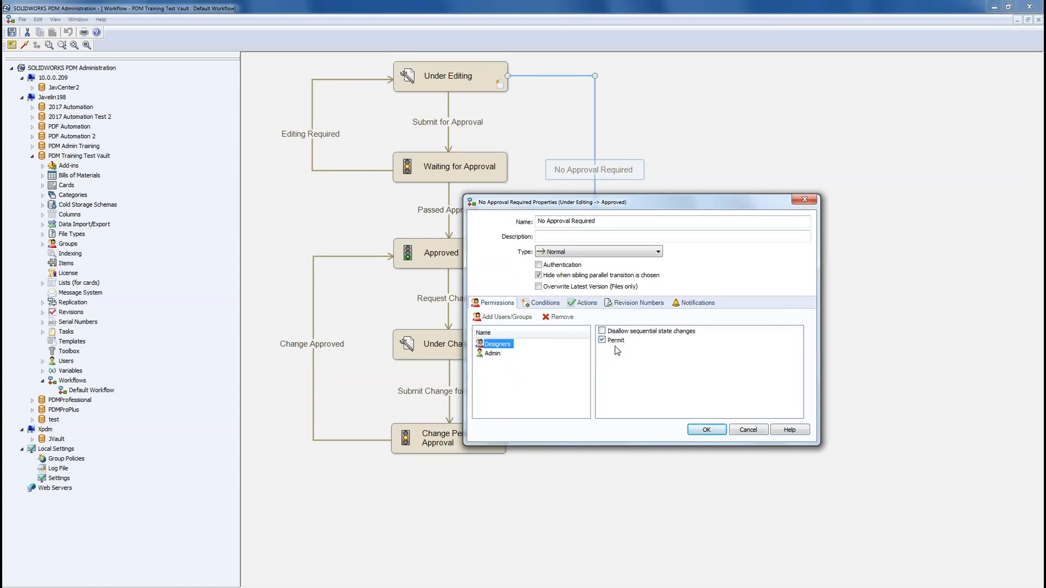
left_click(703, 429)
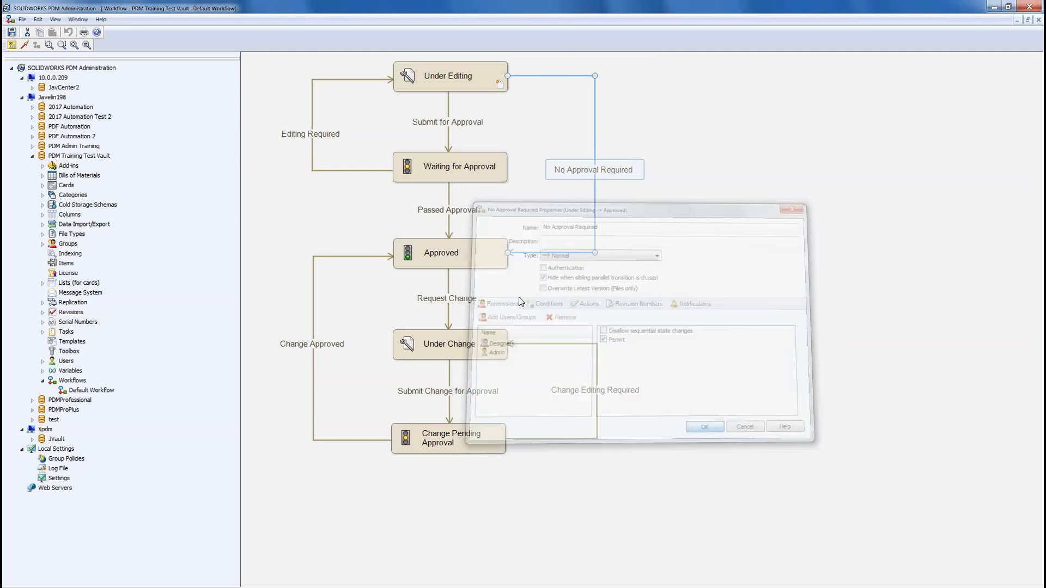
left_click(12, 32)
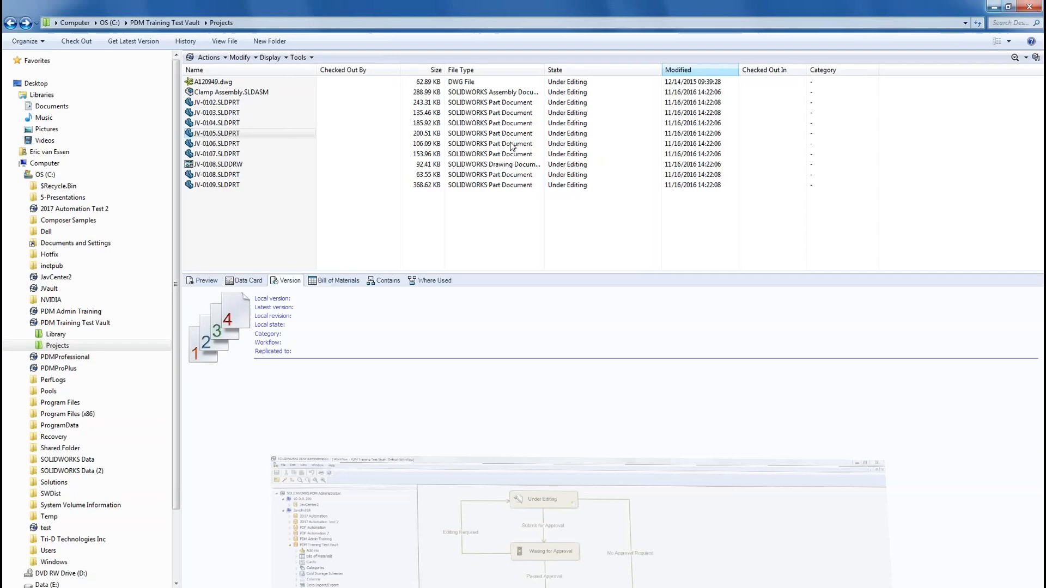
Step: Change JV-0106.SLDPRT's state via Submit for Approval with the comment 'Please review'
left_click(994, 6)
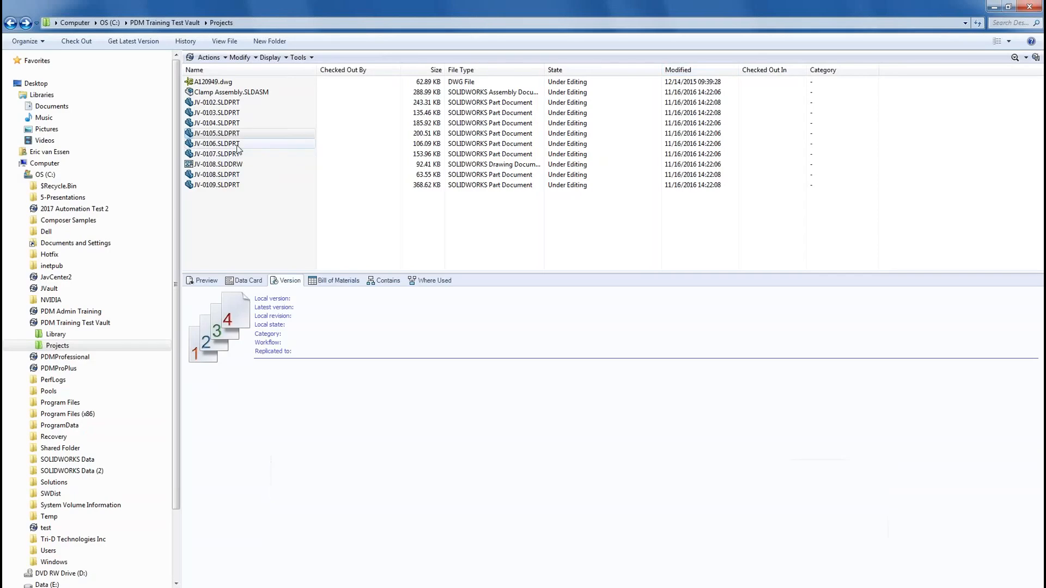
right_click(235, 146)
mouse_move(296, 338)
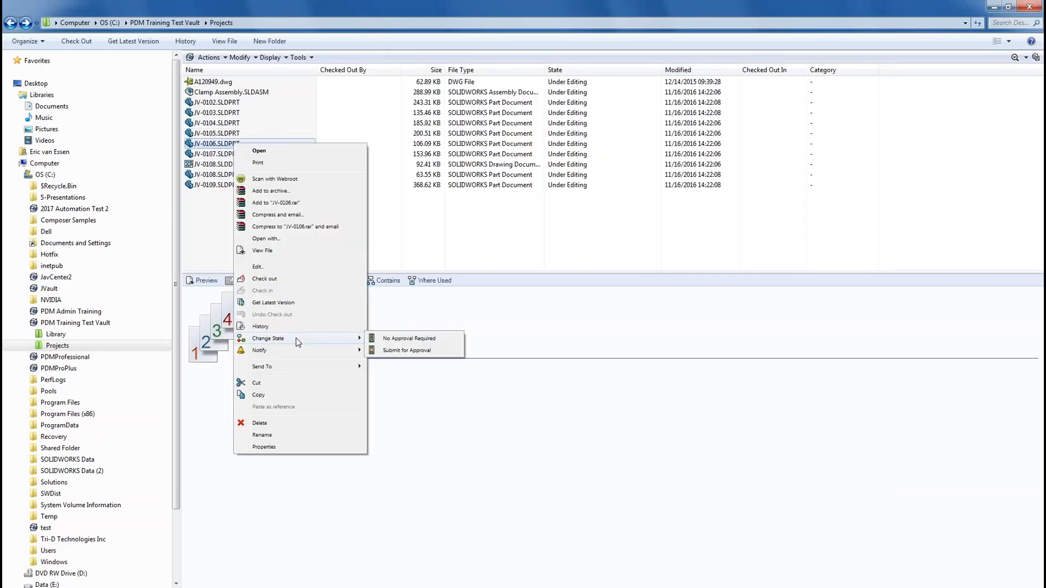
left_click(425, 352)
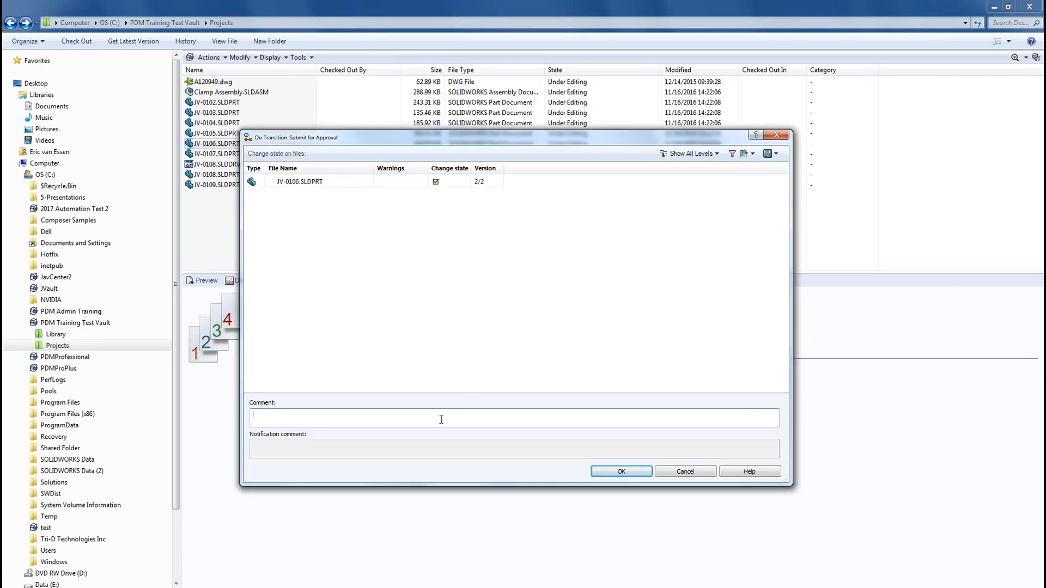
type("Please review")
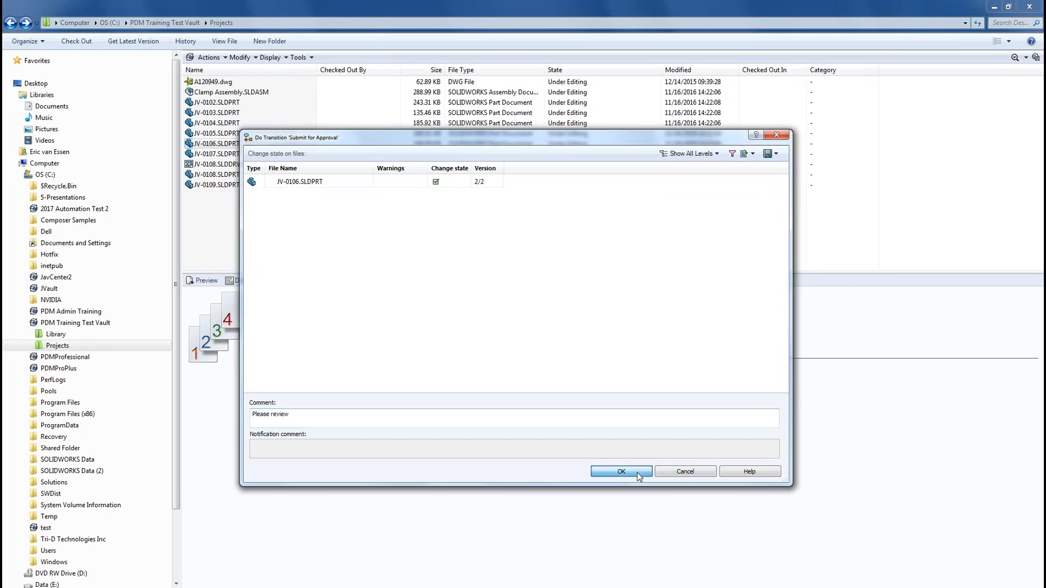
left_click(637, 473)
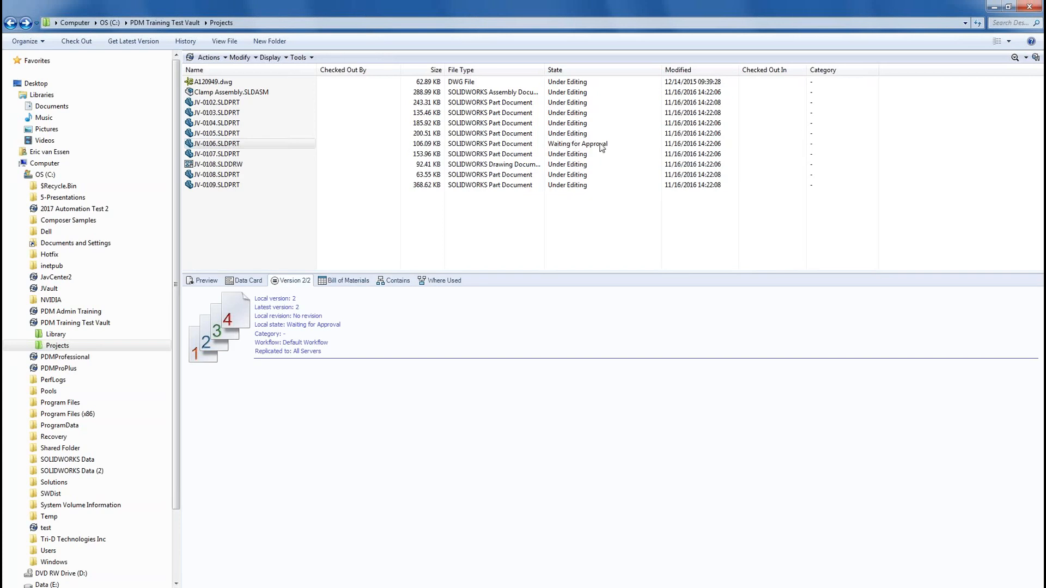
left_click(575, 145)
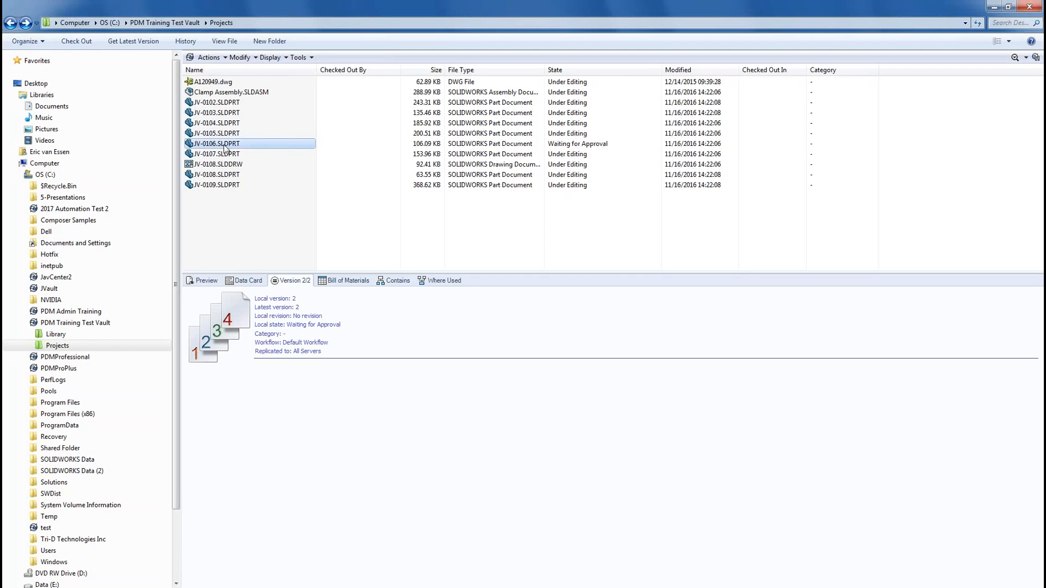
Step: Leave JV-0106.SLDPRT in Waiting for Approval and return to the Default Workflow in Administration
right_click(225, 146)
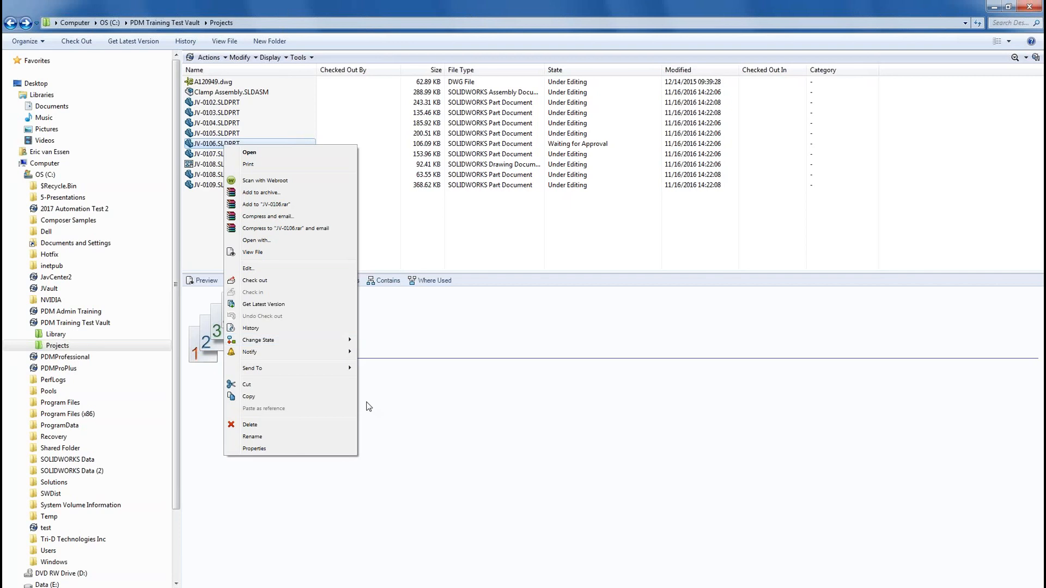
left_click(327, 587)
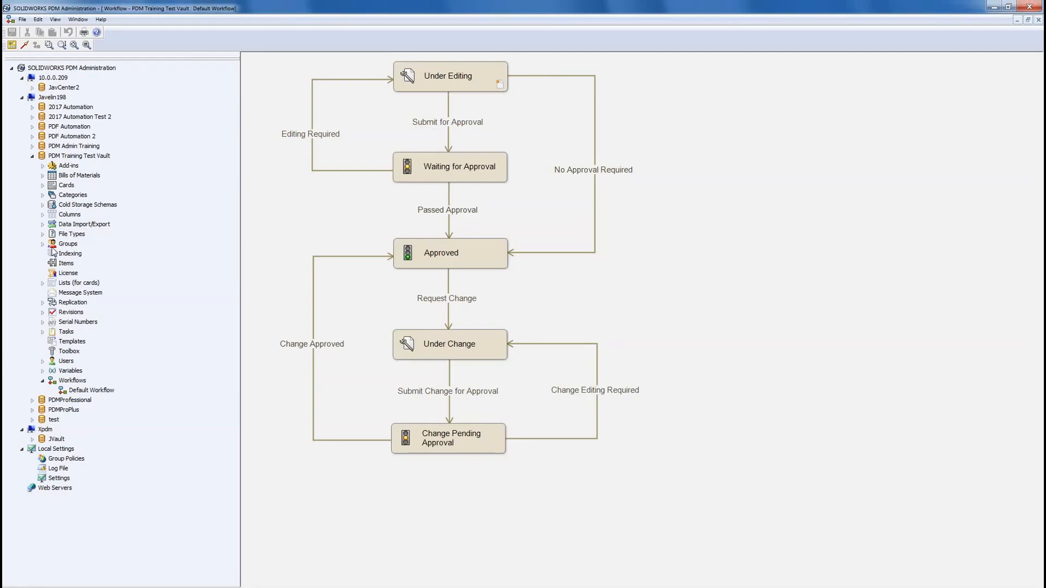
Step: Create a new group named Approvers and permit it the Passed Approval transition
left_click(43, 243)
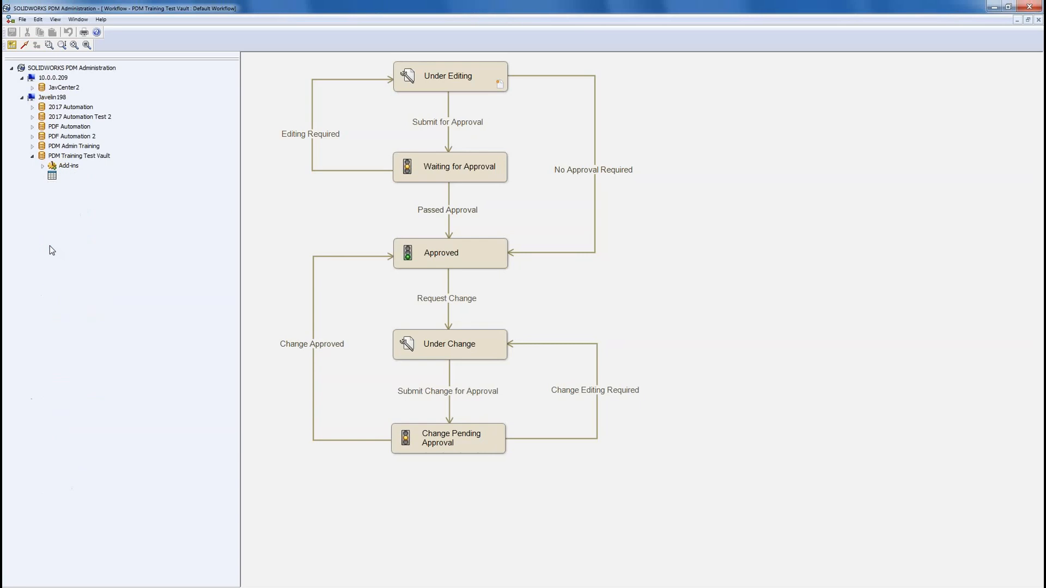
right_click(63, 245)
left_click(85, 265)
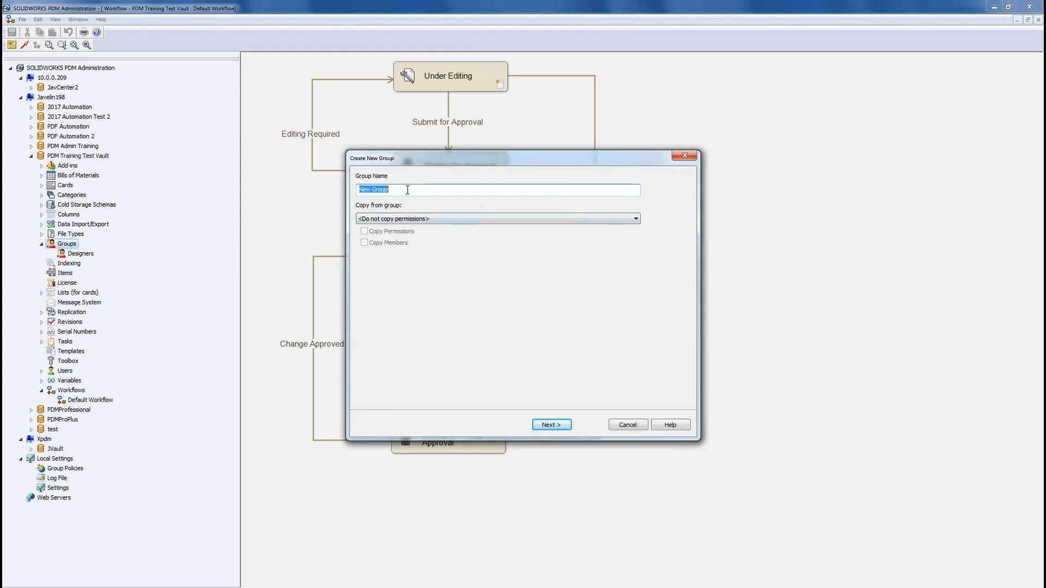
type("Approvers")
left_click(562, 427)
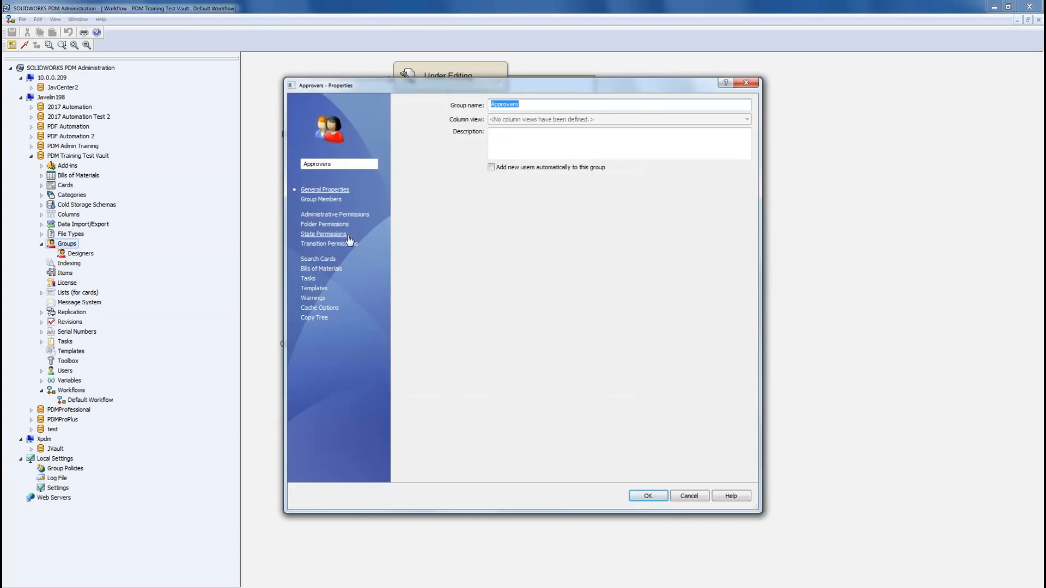
left_click(329, 243)
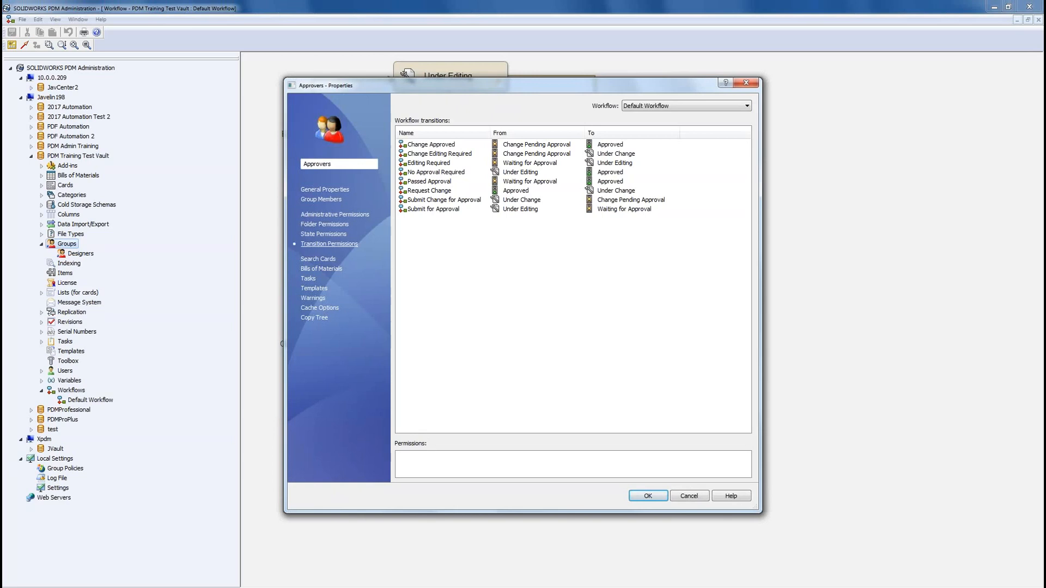
left_click(444, 174)
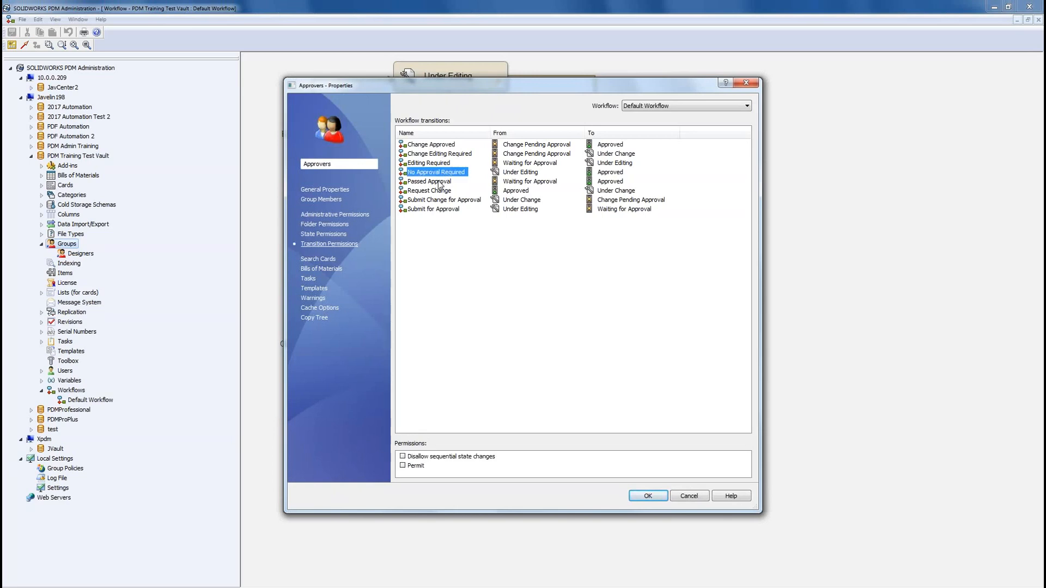
left_click(437, 183)
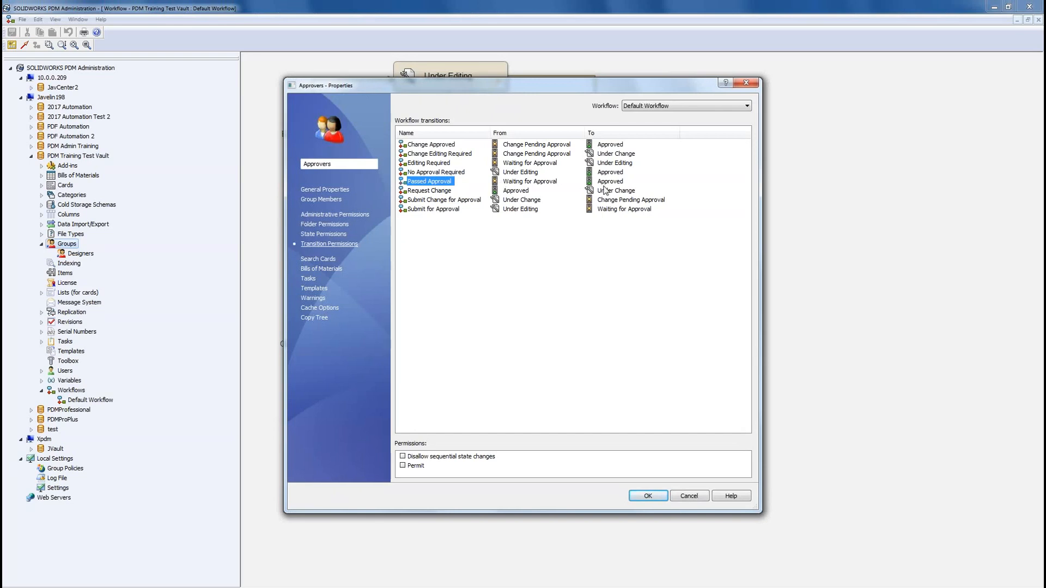
left_click(403, 465)
Step: Add one vault user to the Approvers group's members and save the group
left_click(321, 200)
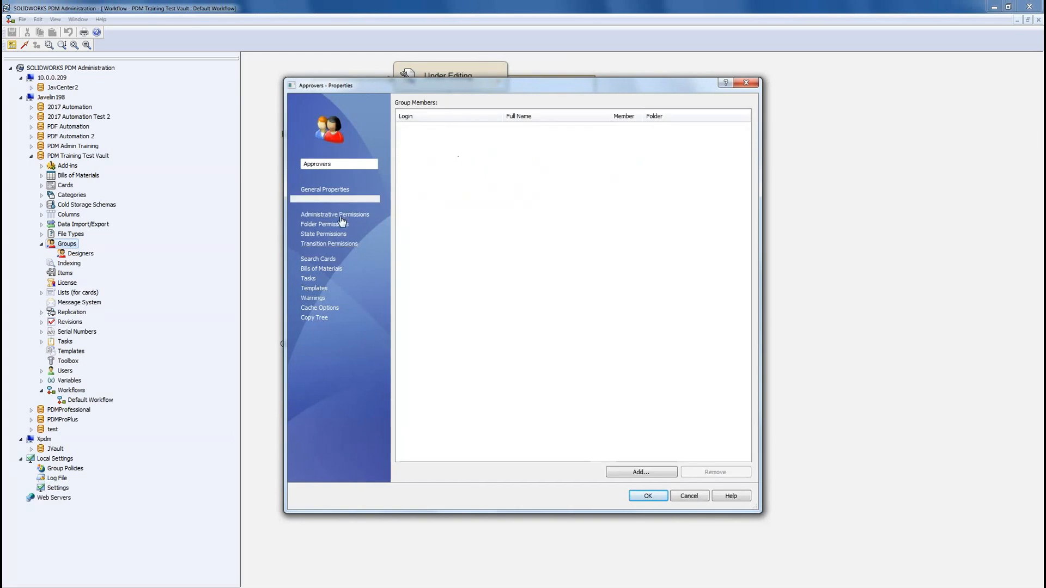
left_click(641, 472)
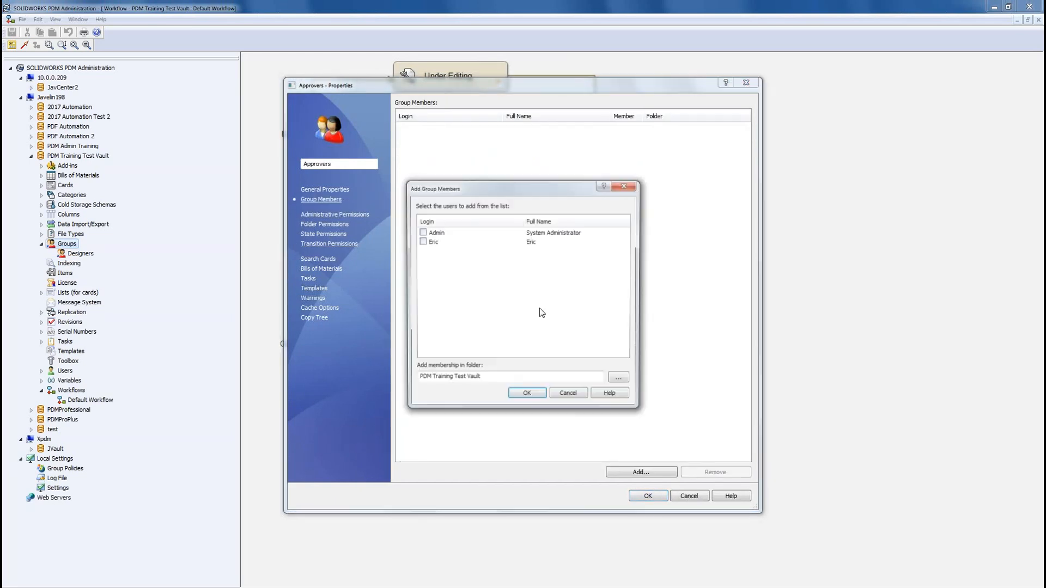
left_click(421, 241)
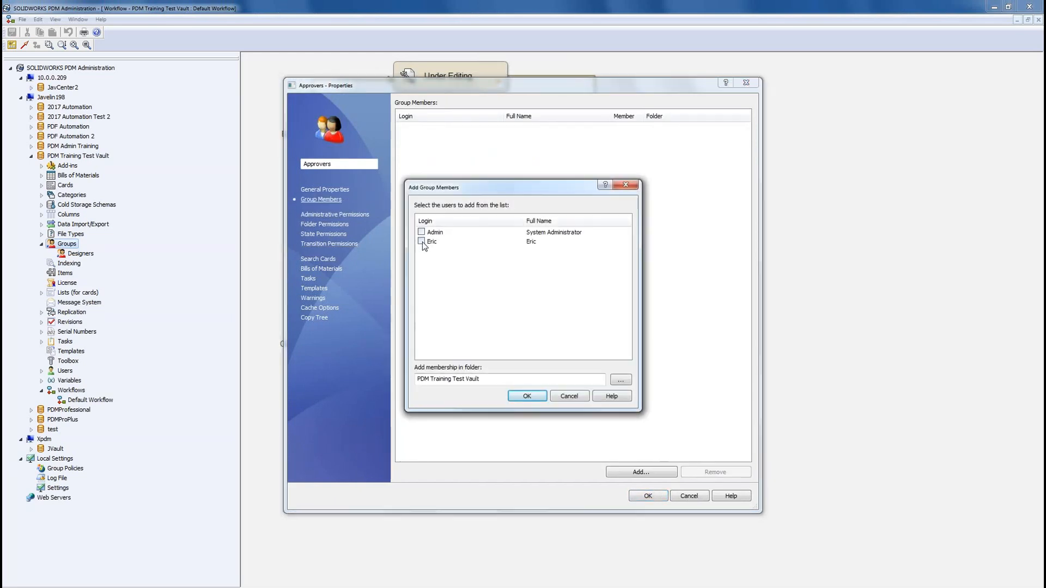
left_click(525, 398)
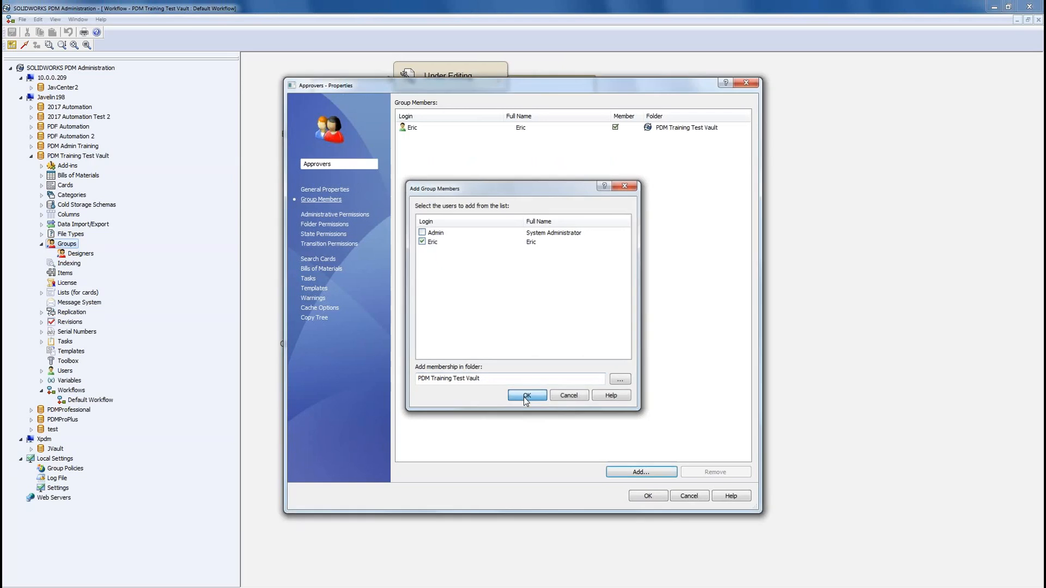
left_click(649, 496)
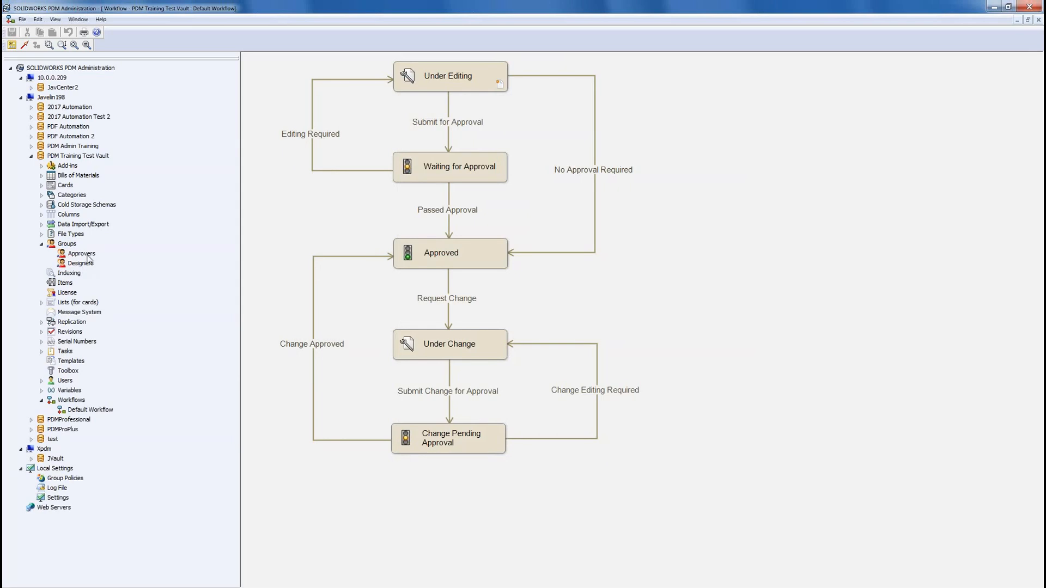
Step: Run Passed Approval on JV-0106.SLDPRT with comment 'looks good', making it Approved at version 3, revision A
left_click(994, 7)
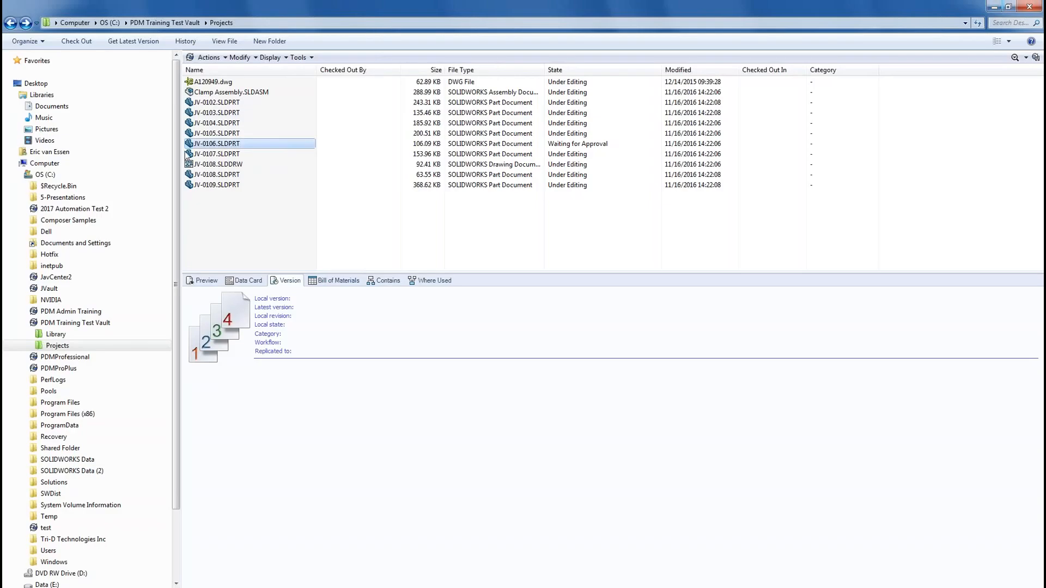
right_click(219, 146)
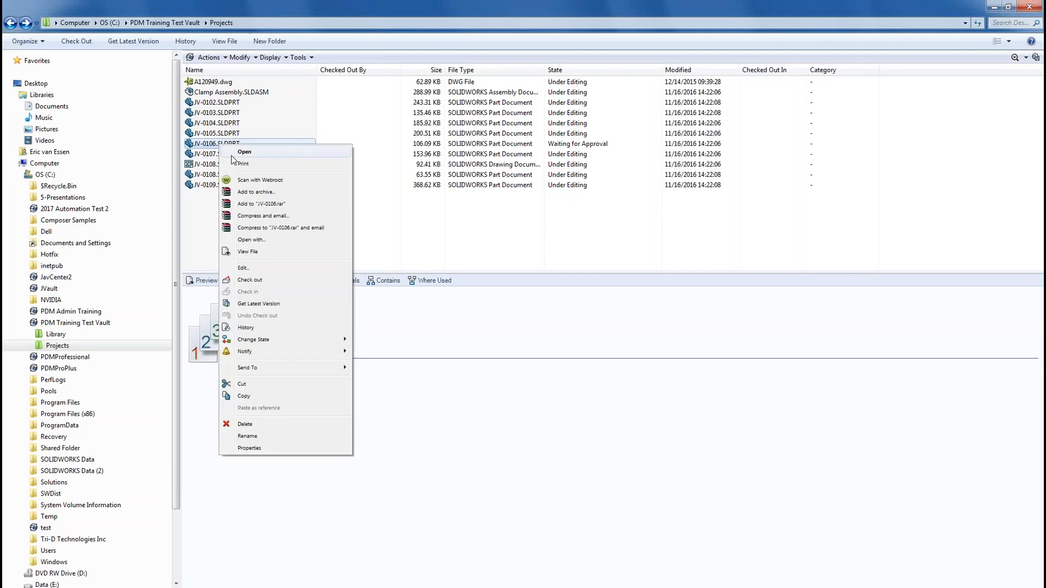
mouse_move(292, 341)
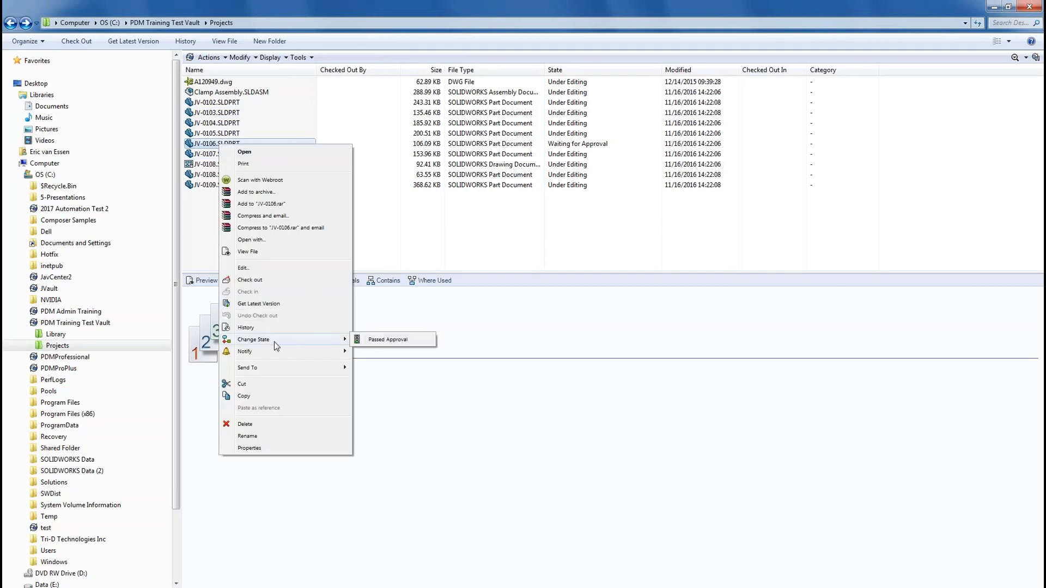
left_click(396, 342)
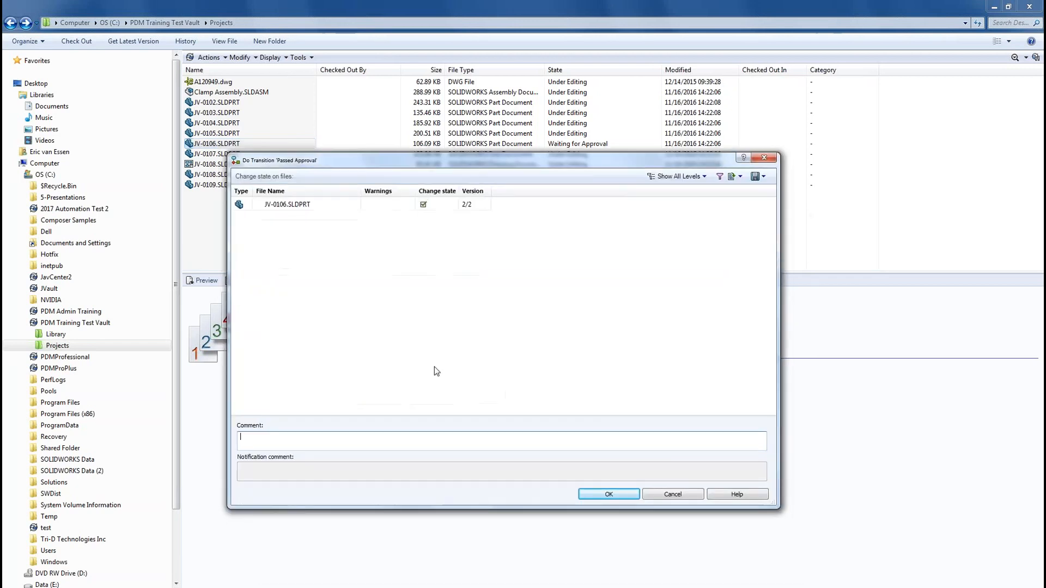
left_click(440, 446)
type("looks good")
left_click(604, 494)
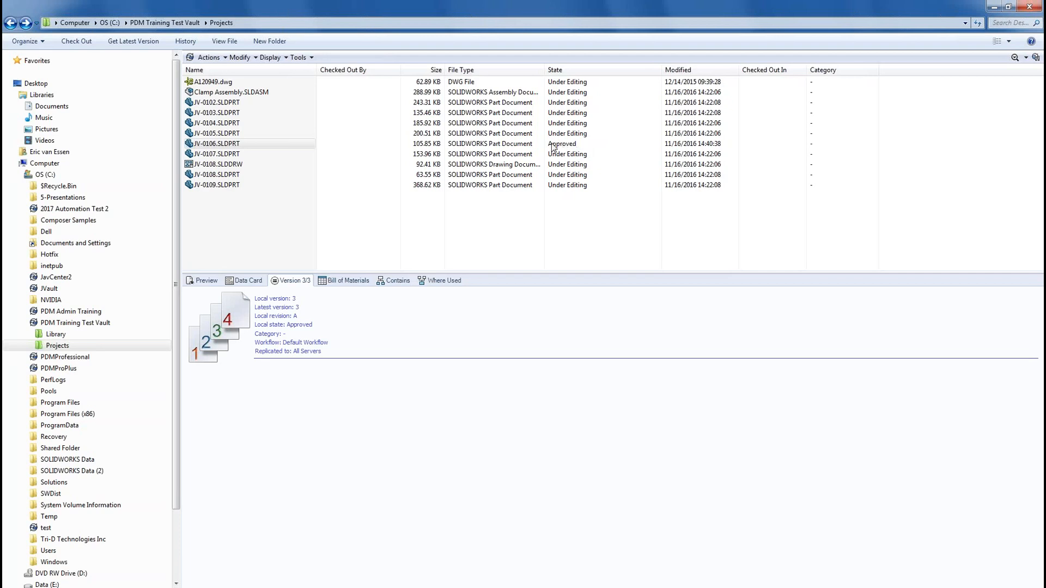
left_click(192, 43)
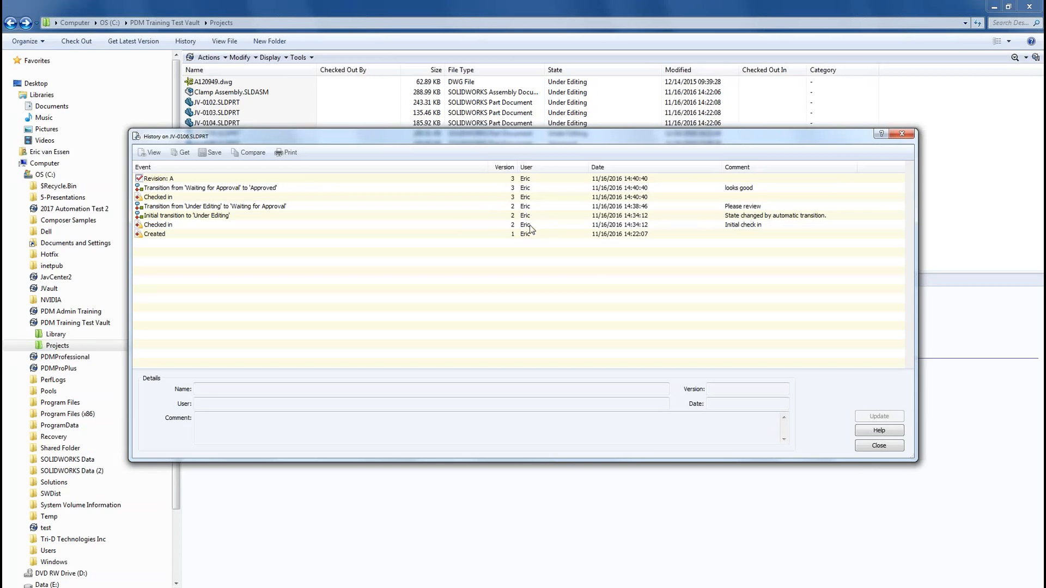
left_click(155, 180)
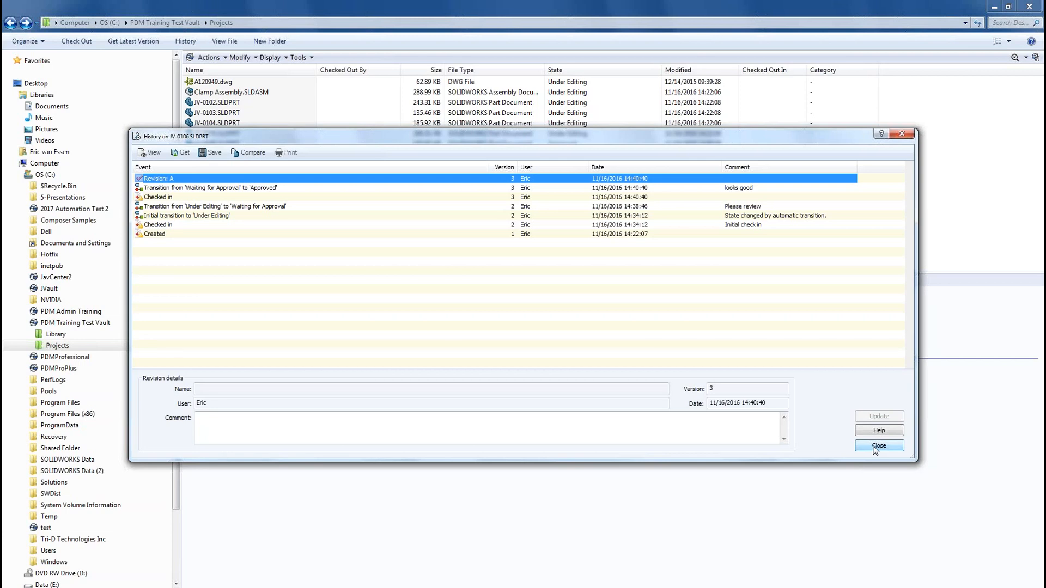
left_click(875, 447)
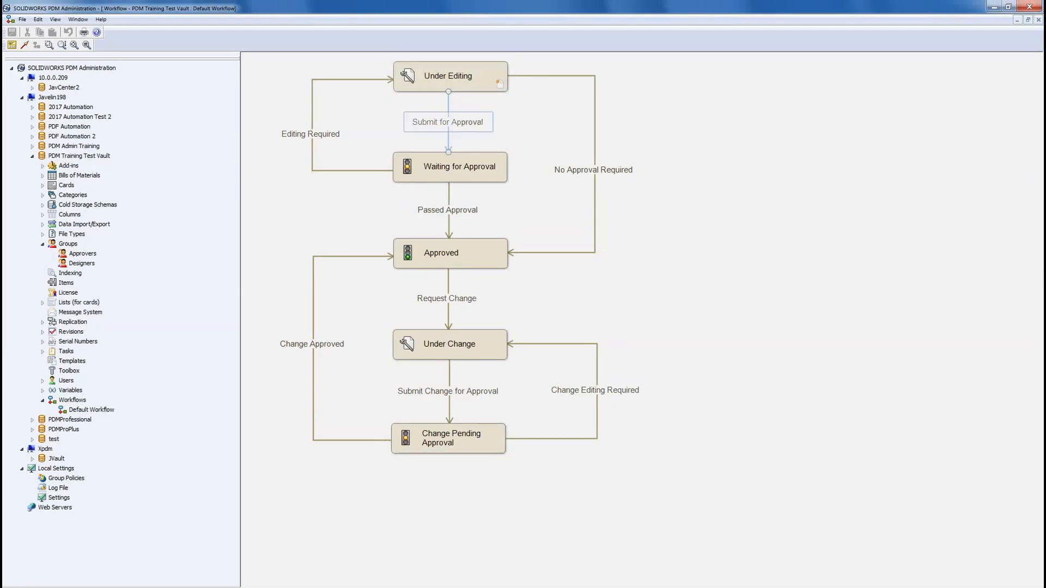
double_click(453, 211)
left_click(583, 303)
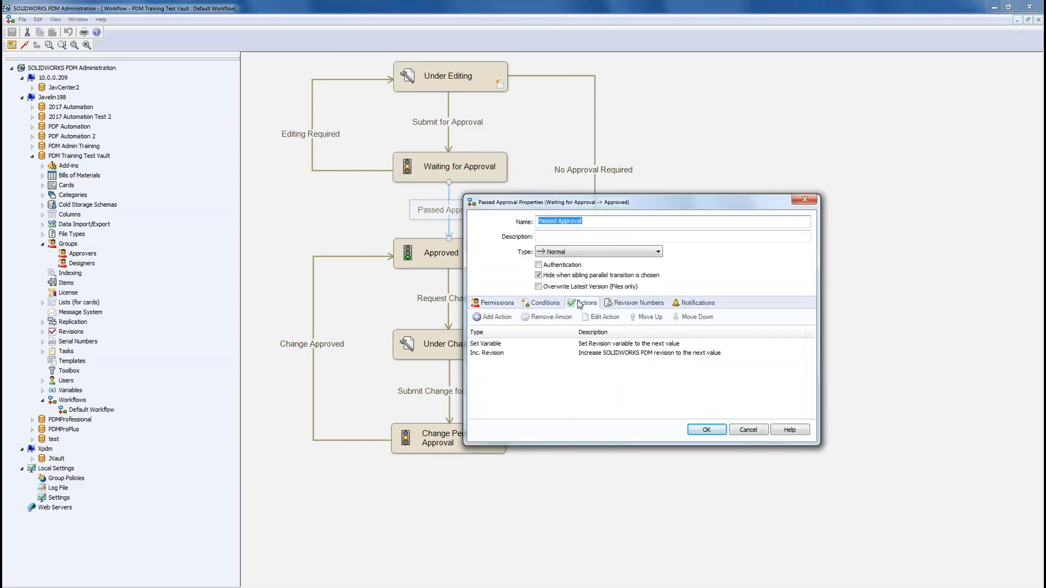
left_click(497, 344)
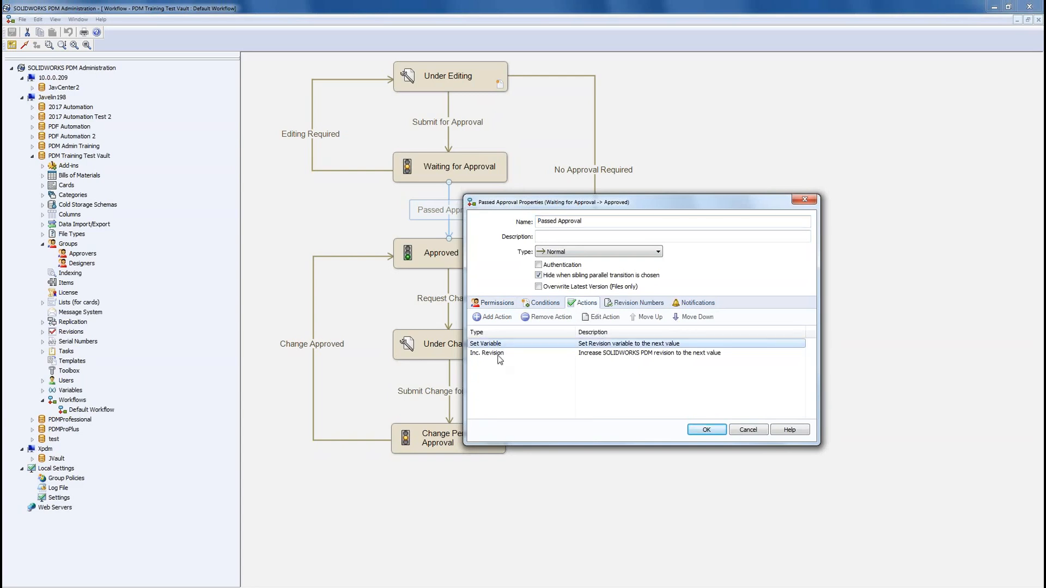
double_click(492, 347)
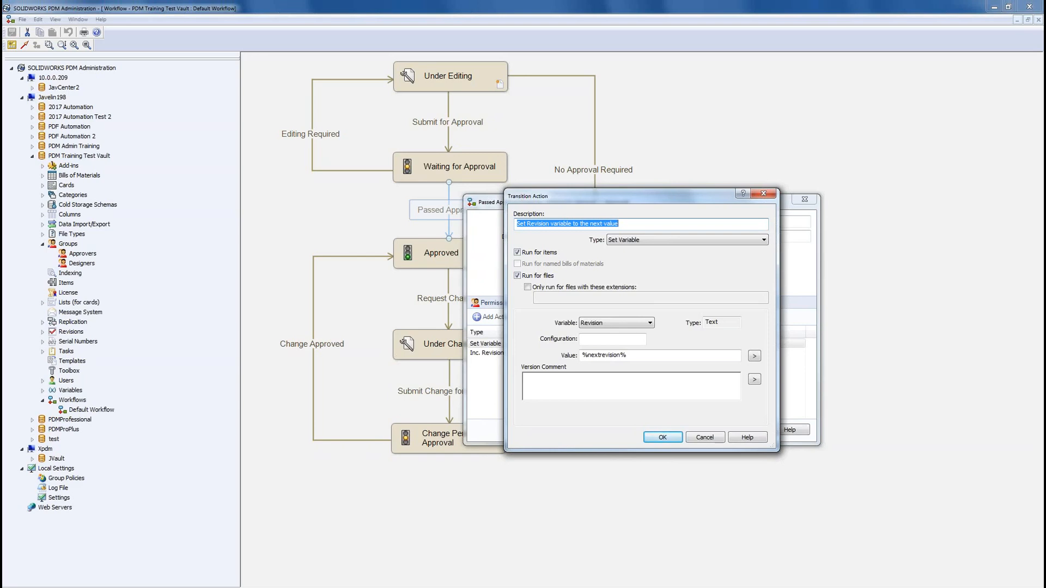
left_click(699, 437)
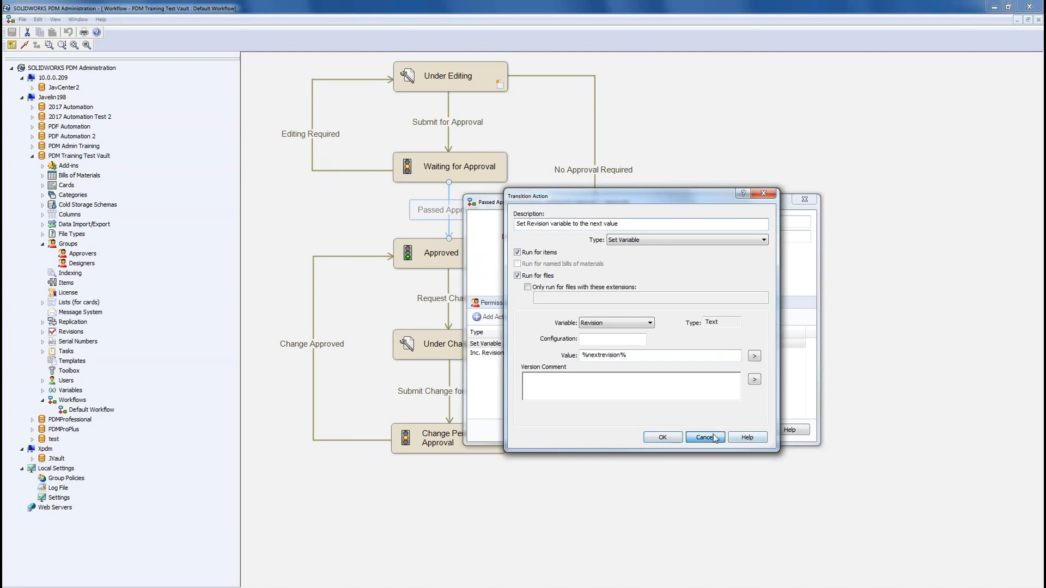
double_click(493, 354)
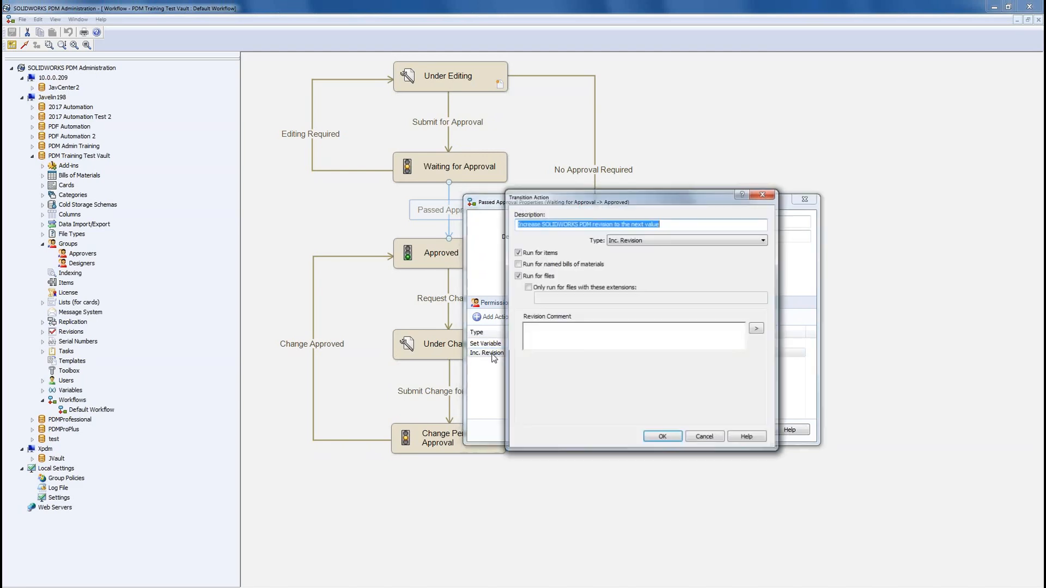
left_click(689, 439)
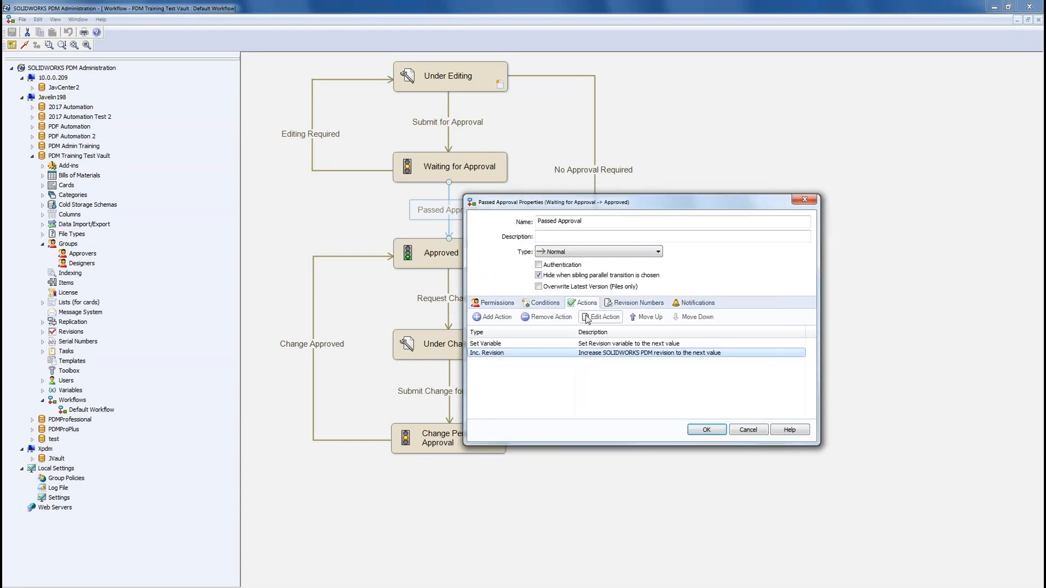
left_click(638, 308)
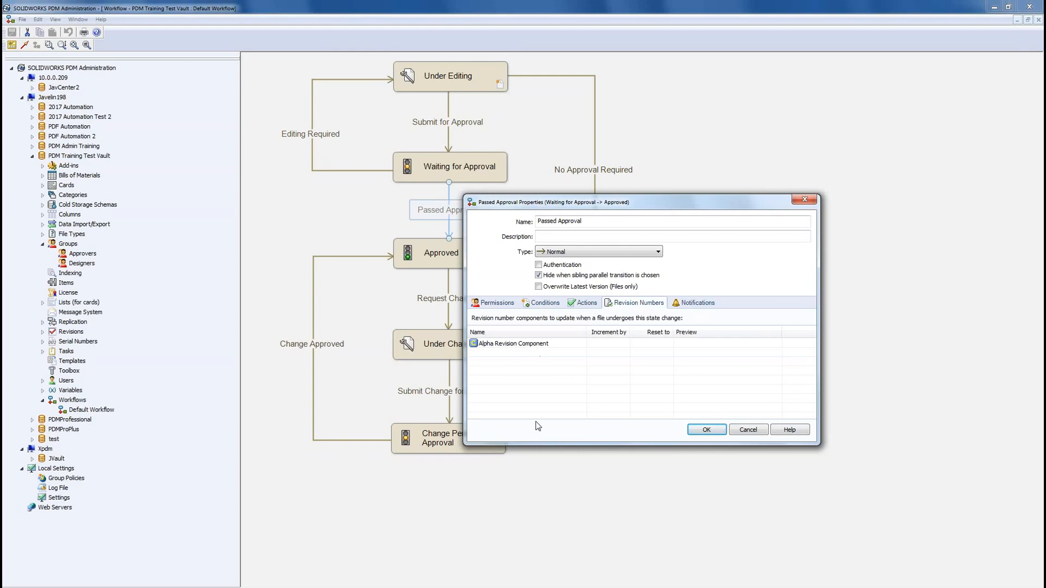
left_click(749, 431)
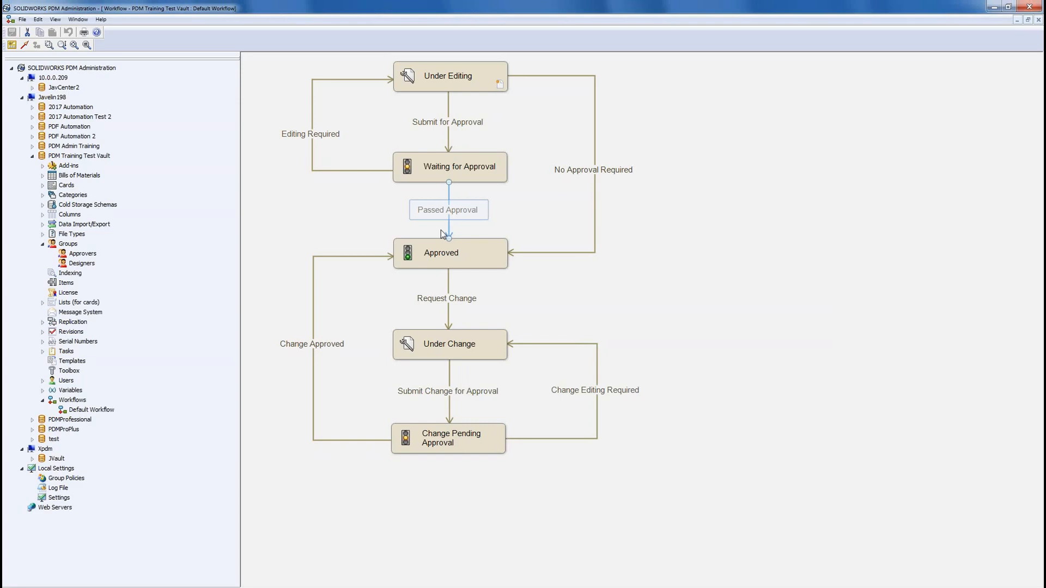
Step: Under Revisions > Revision numbers, remove 'Alpha ' from Alpha Revision Number's name, leaving 'Revision Number'
left_click(42, 245)
left_click(42, 312)
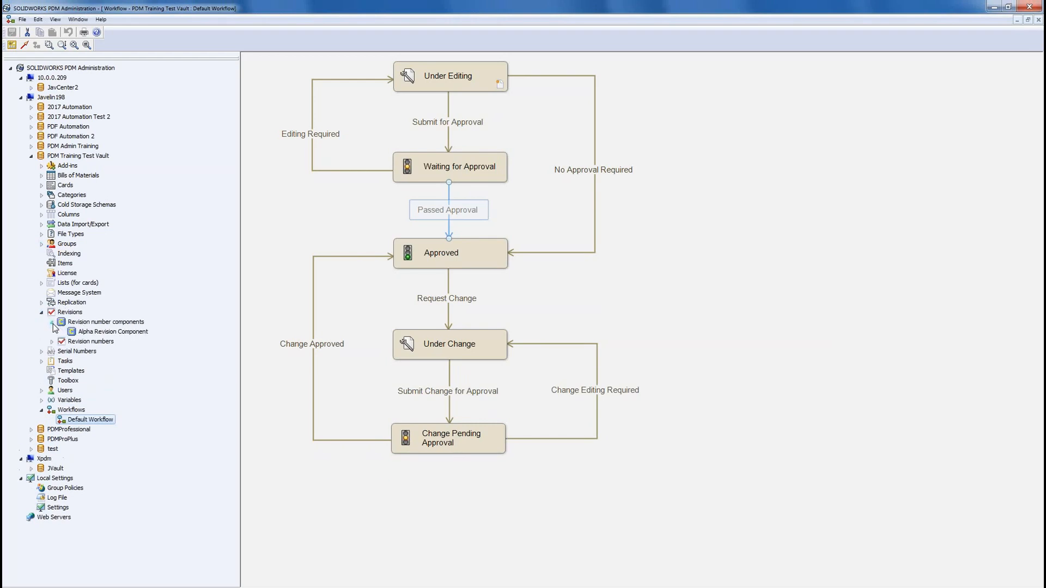
left_click(52, 342)
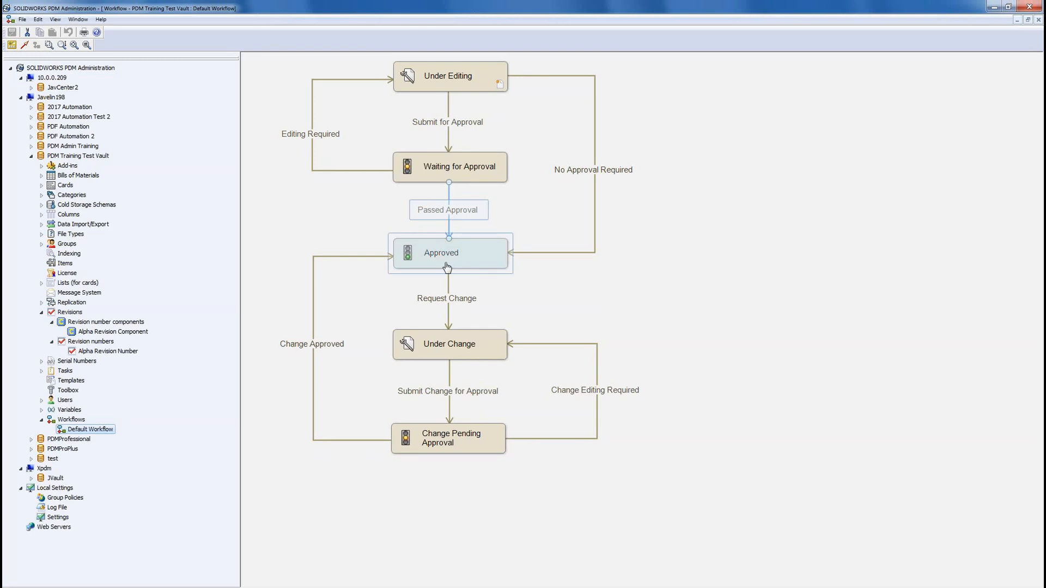
double_click(119, 353)
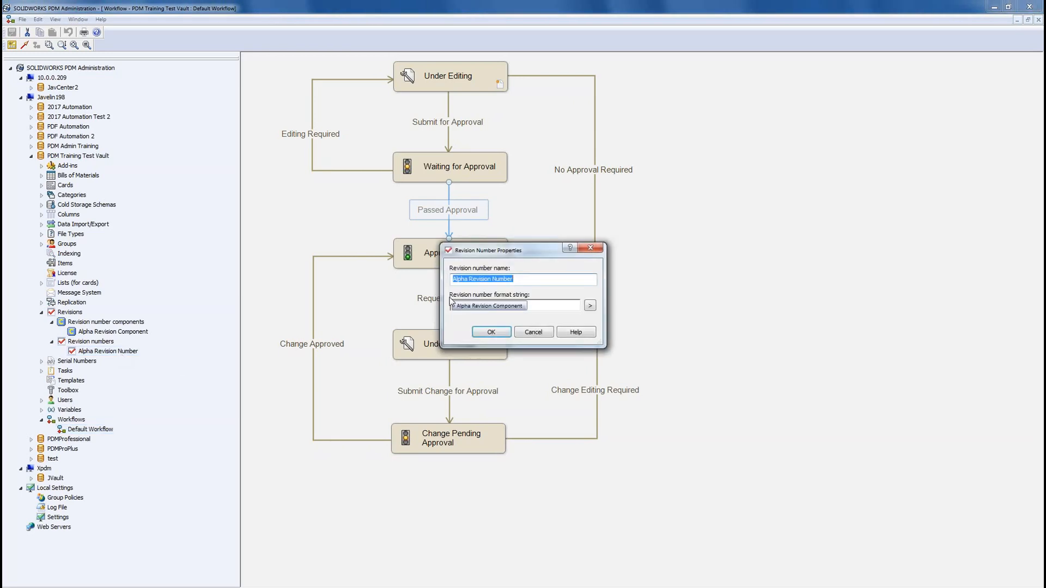
left_click(479, 280)
double_click(461, 279)
key("Delete")
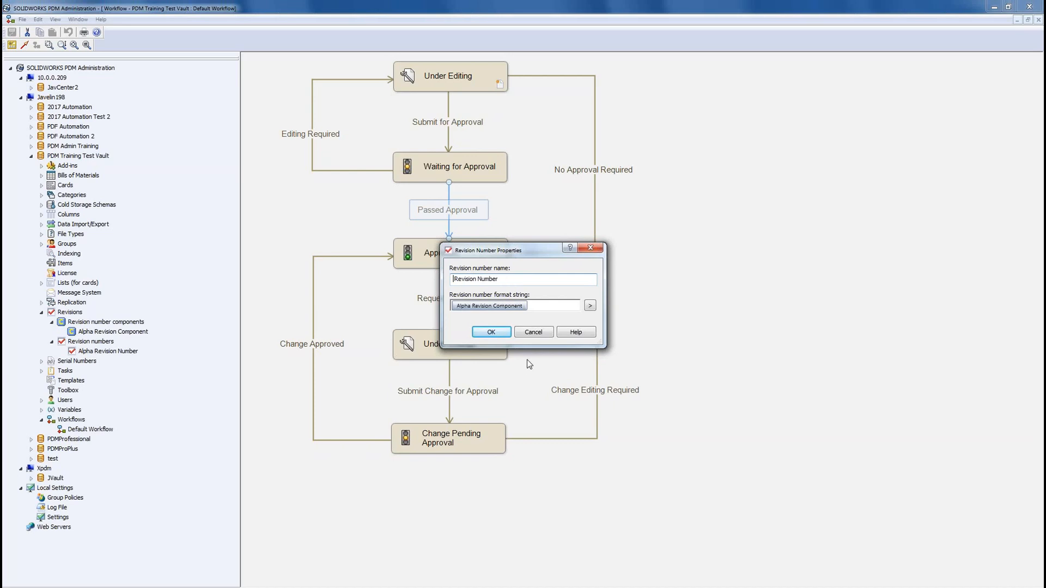
key("Delete")
left_click(499, 332)
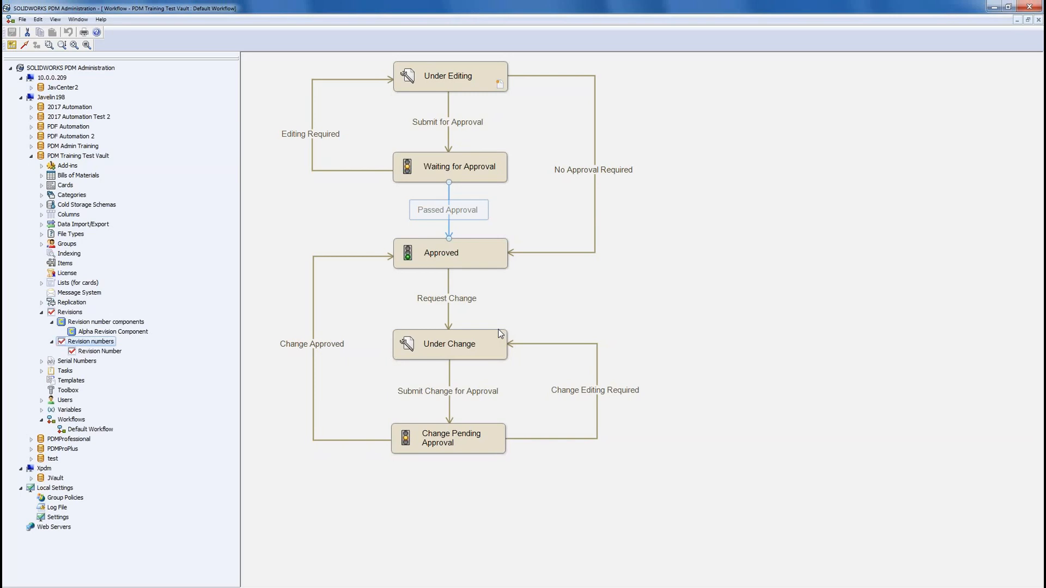
Step: Remove 'Alpha' from the revision component's name so it reads Revision Component
double_click(125, 332)
key("Home")
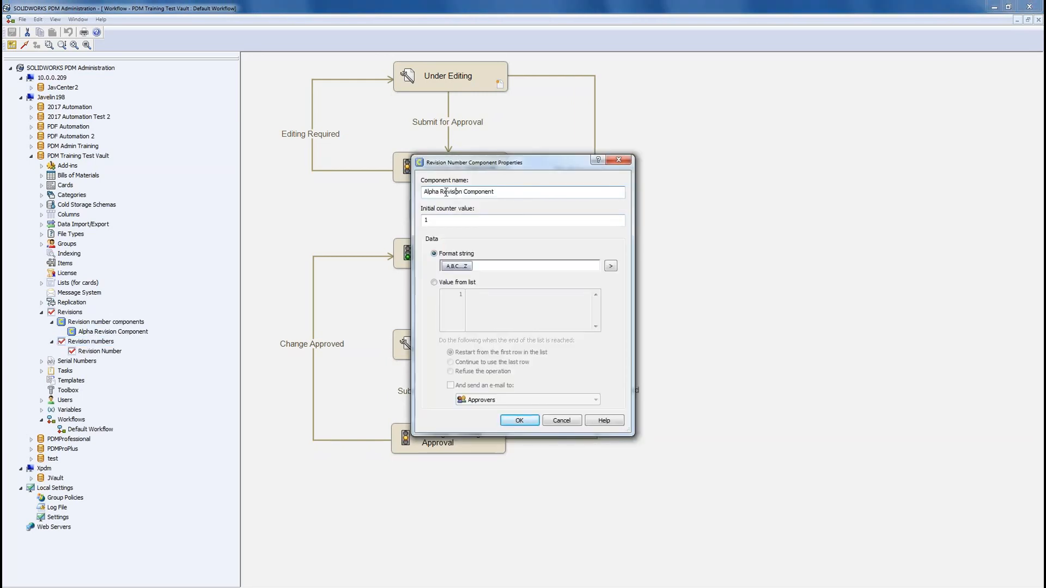
key("ctrl+shift+Right")
key("Delete")
Step: Replace the A..Z format string with Number 00, set the initial counter to 0, and save
left_click(484, 268)
key("BackSpace")
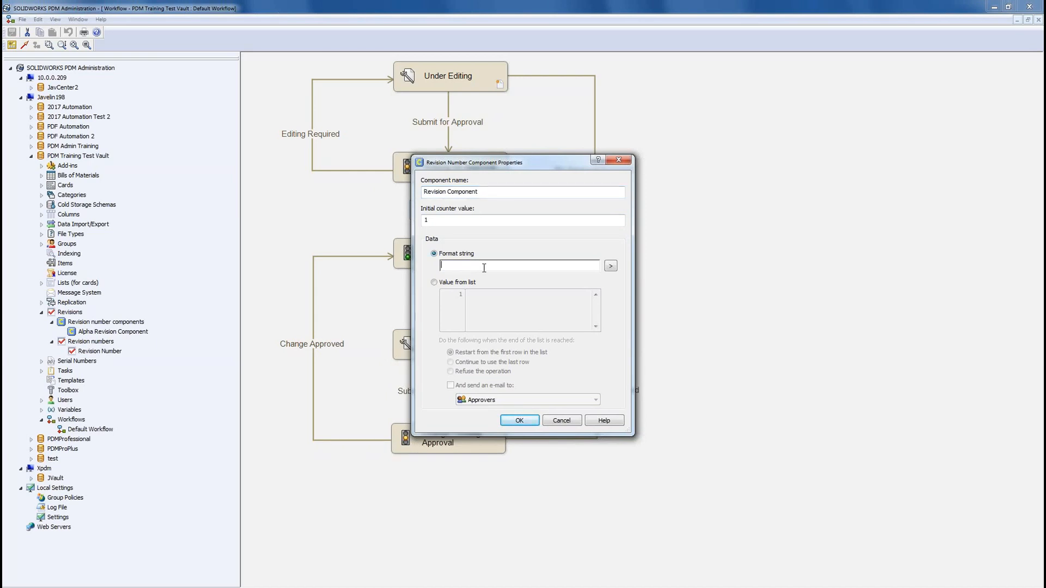
left_click(611, 266)
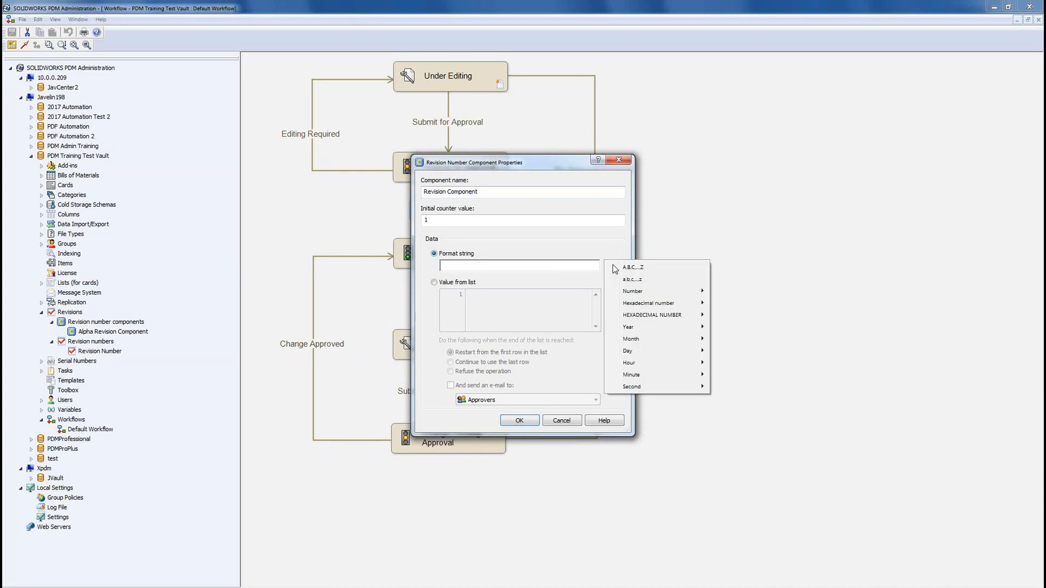
mouse_move(644, 294)
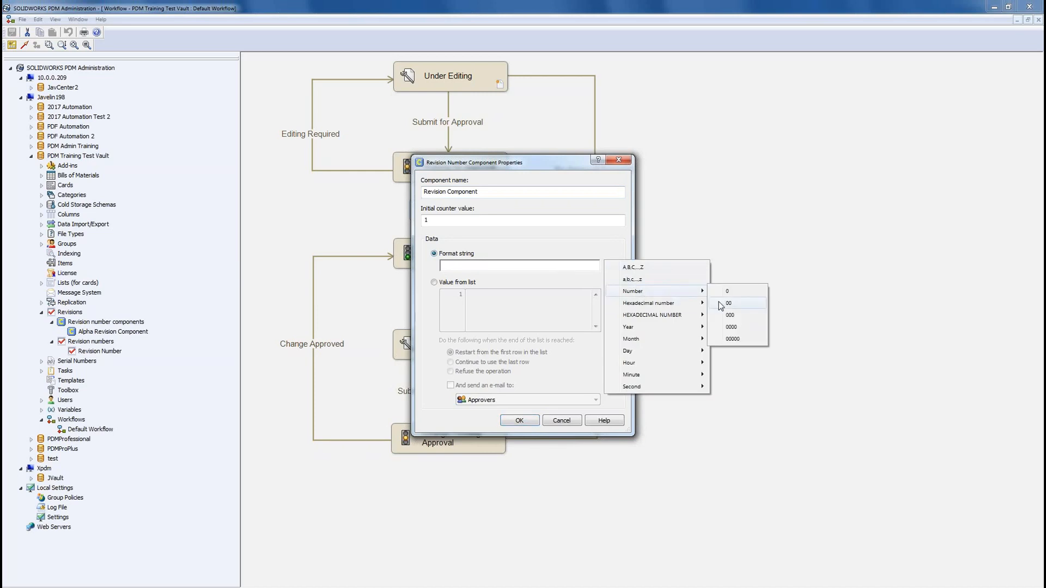
left_click(724, 304)
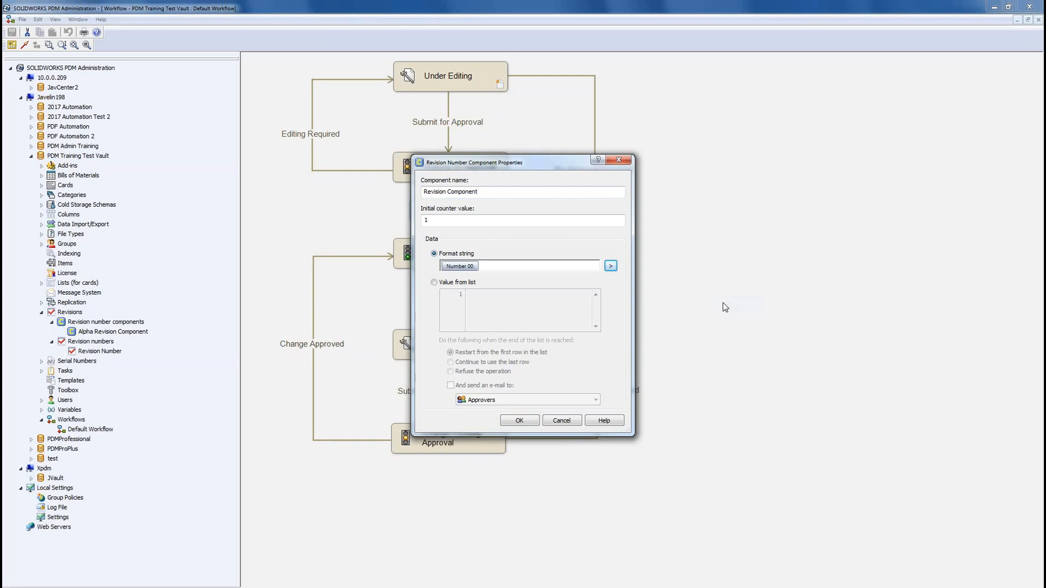
left_click_drag(440, 220, 390, 216)
type("0")
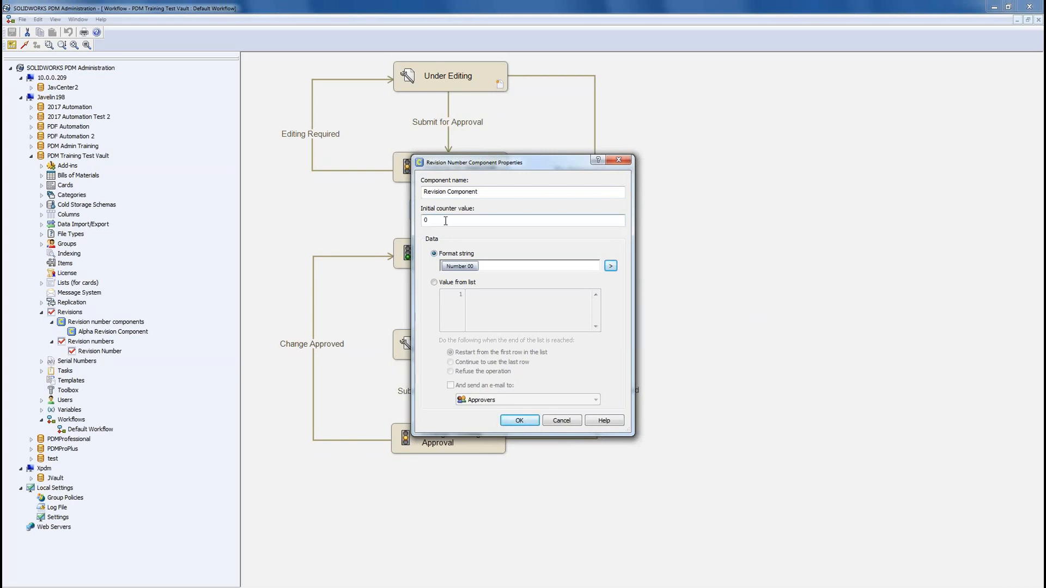
left_click(519, 421)
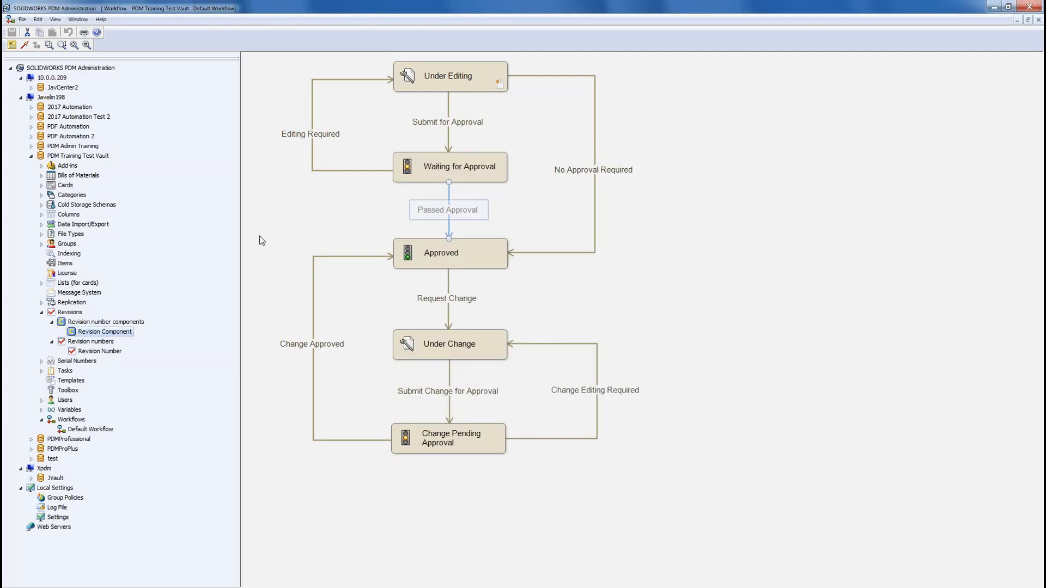
Step: Inspect Revision Number properties and the Passed Approval transition's revision components without changes
double_click(98, 352)
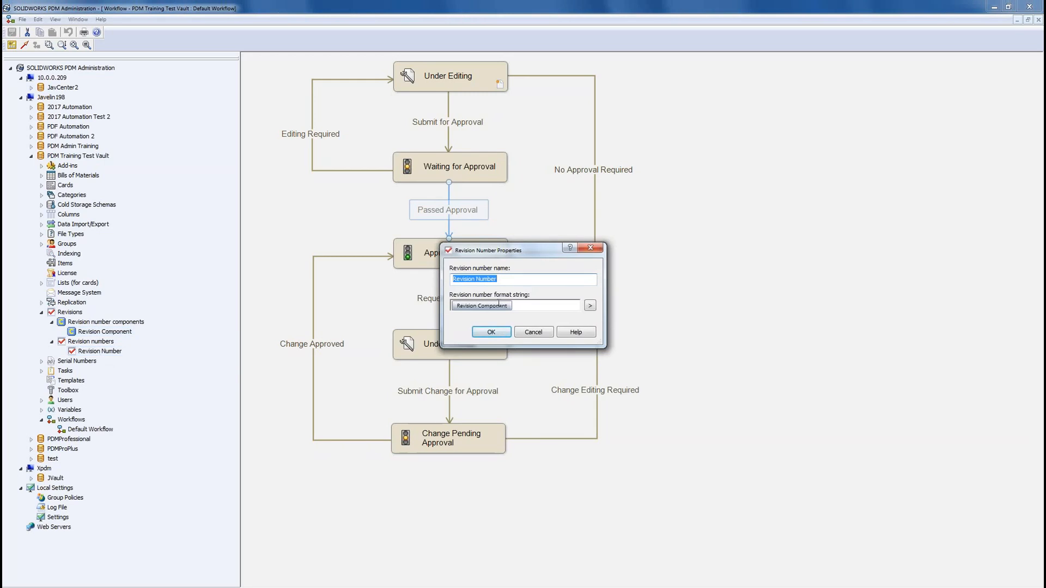
left_click(533, 332)
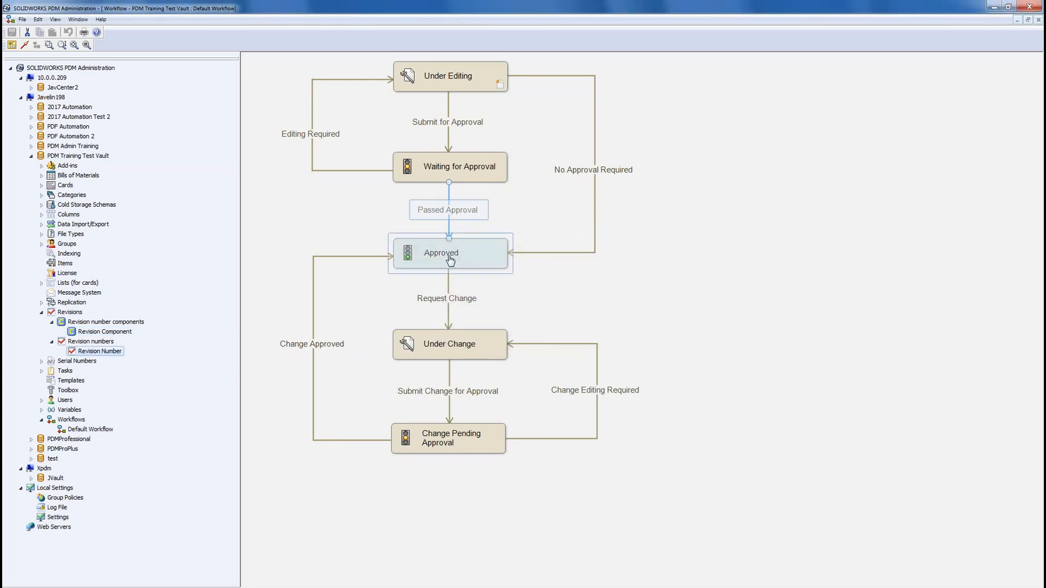
double_click(448, 210)
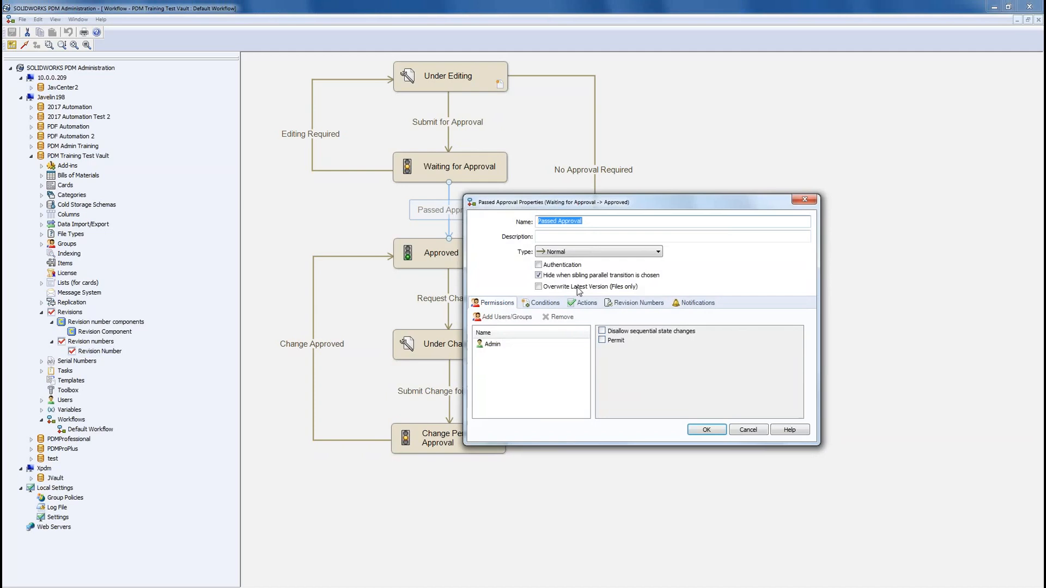
left_click(635, 303)
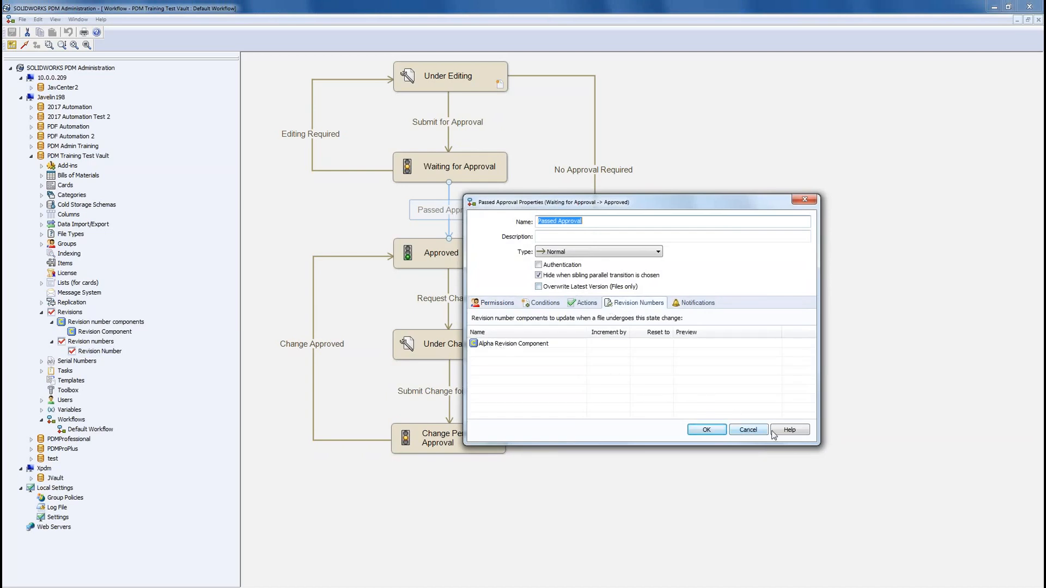
left_click(748, 430)
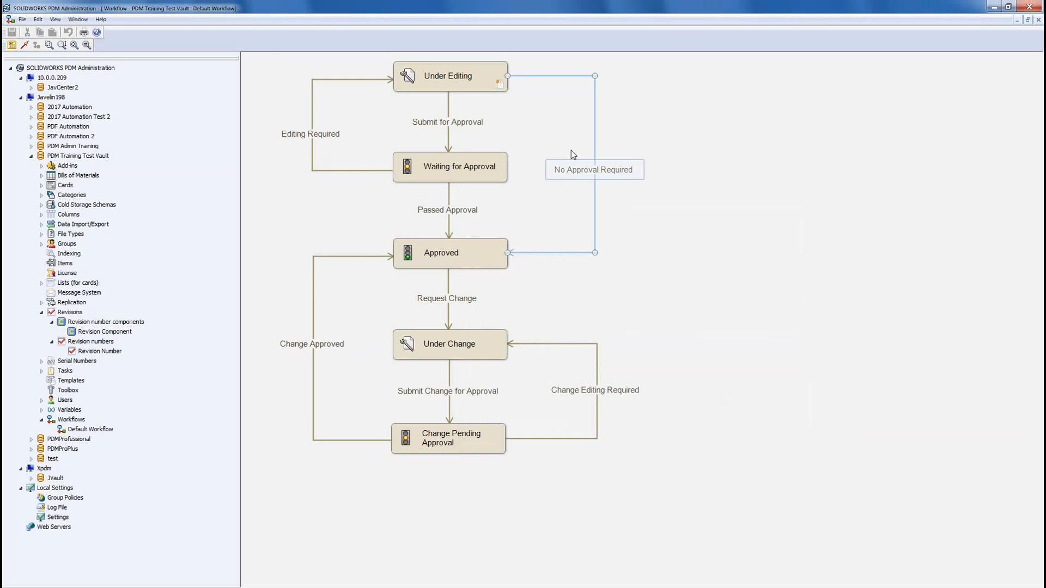
Step: Reopen Default Workflow, confirm Passed Approval updates Revision Component, then minimize the Administration tool
left_click(1039, 21)
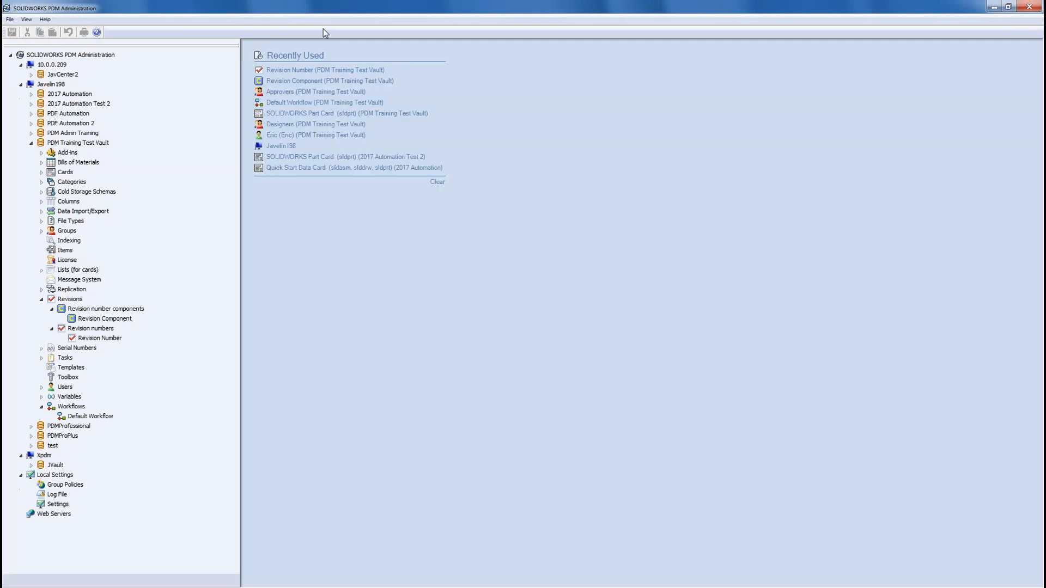
double_click(82, 417)
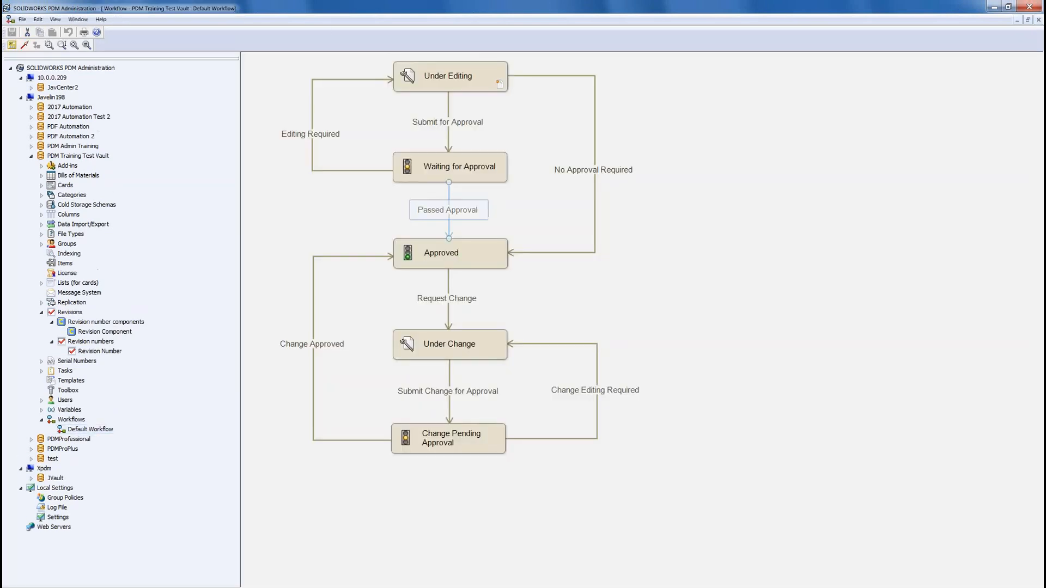
left_click(448, 210)
left_click(634, 305)
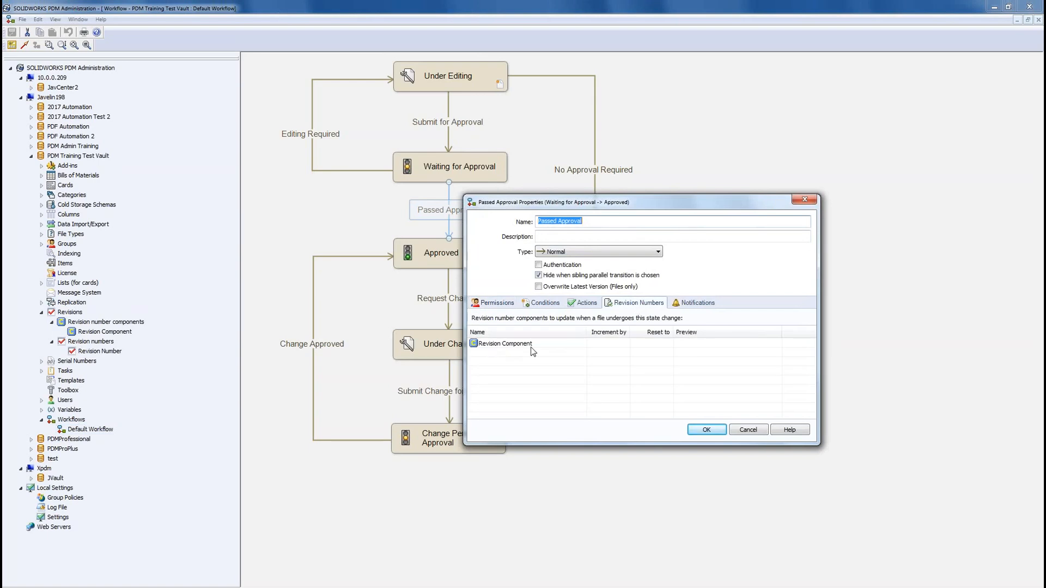
left_click(748, 430)
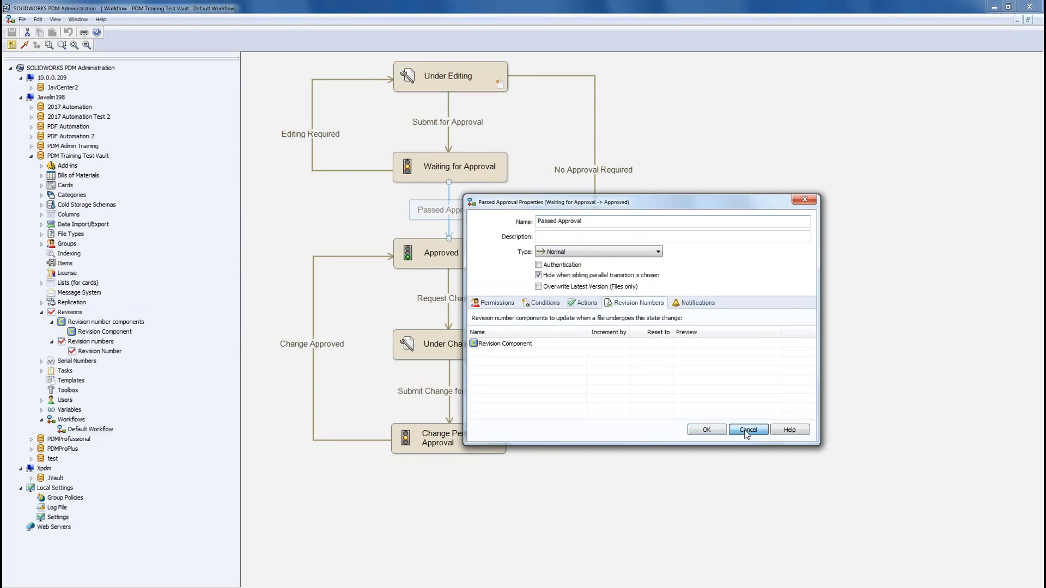
left_click(994, 7)
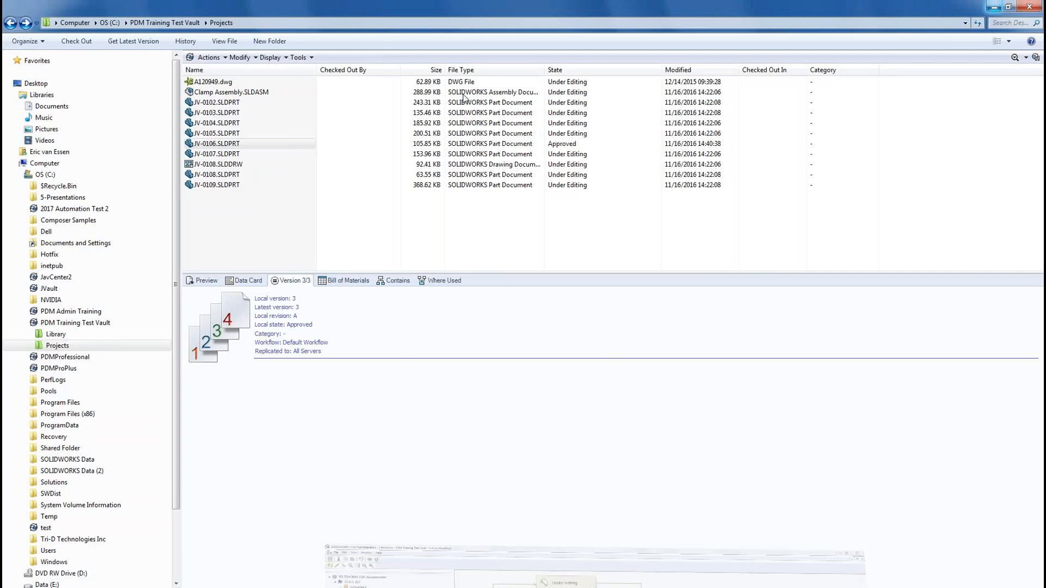
Step: Submit JV-0109.SLDPRT for approval
left_click(218, 186)
right_click(217, 186)
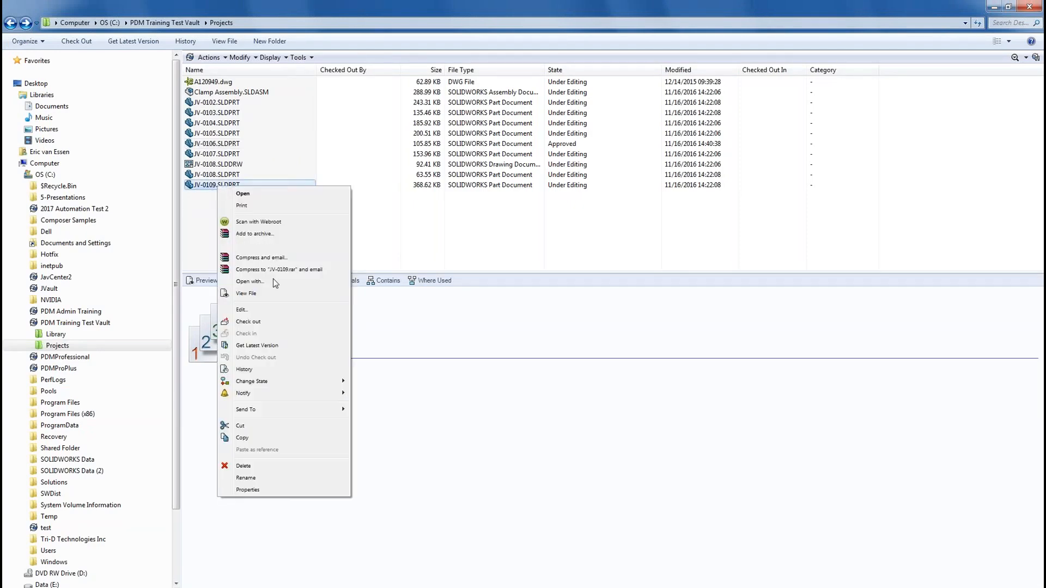
mouse_move(296, 382)
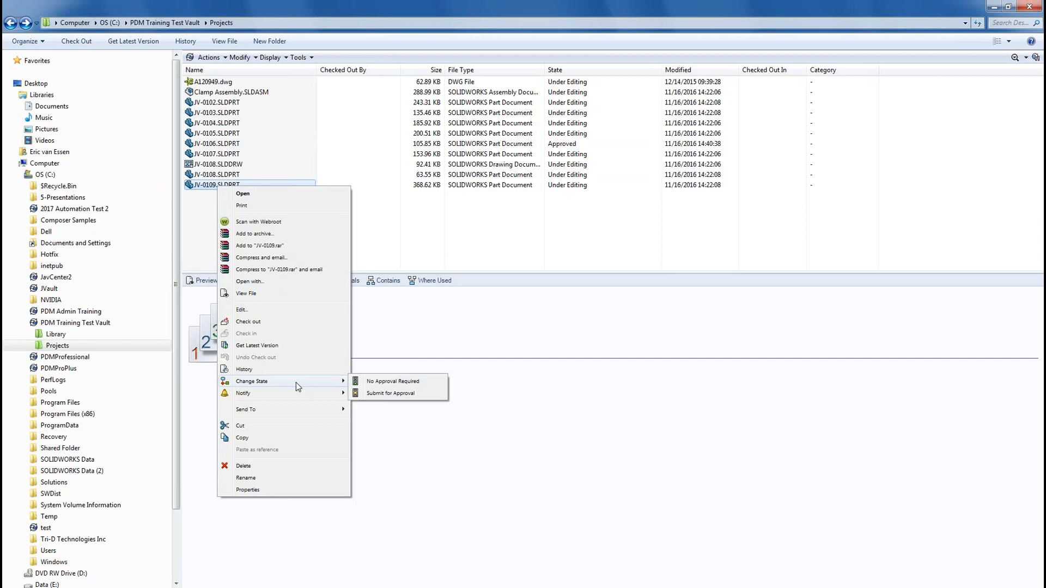
left_click(377, 394)
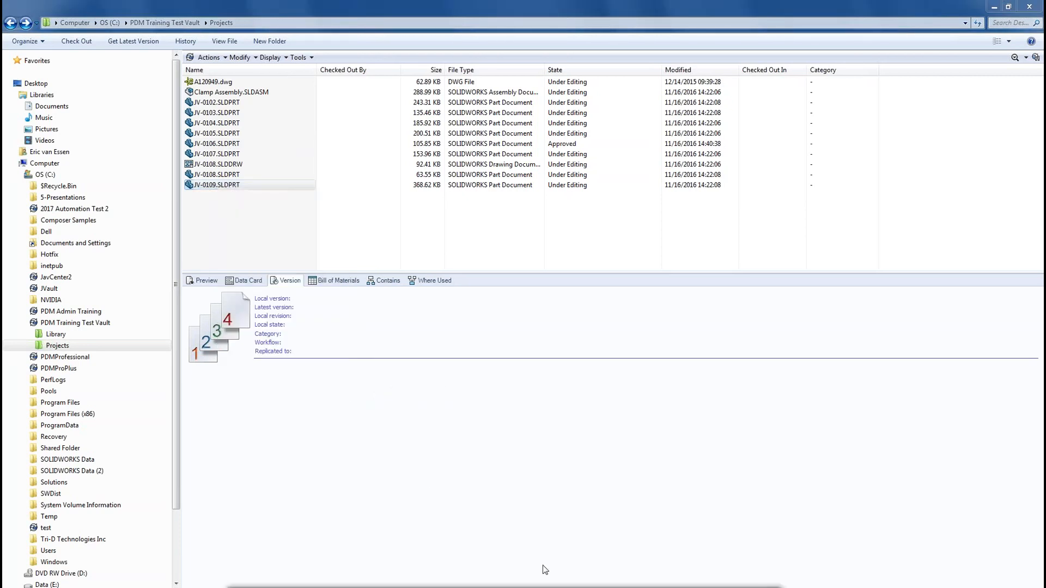
left_click(498, 420)
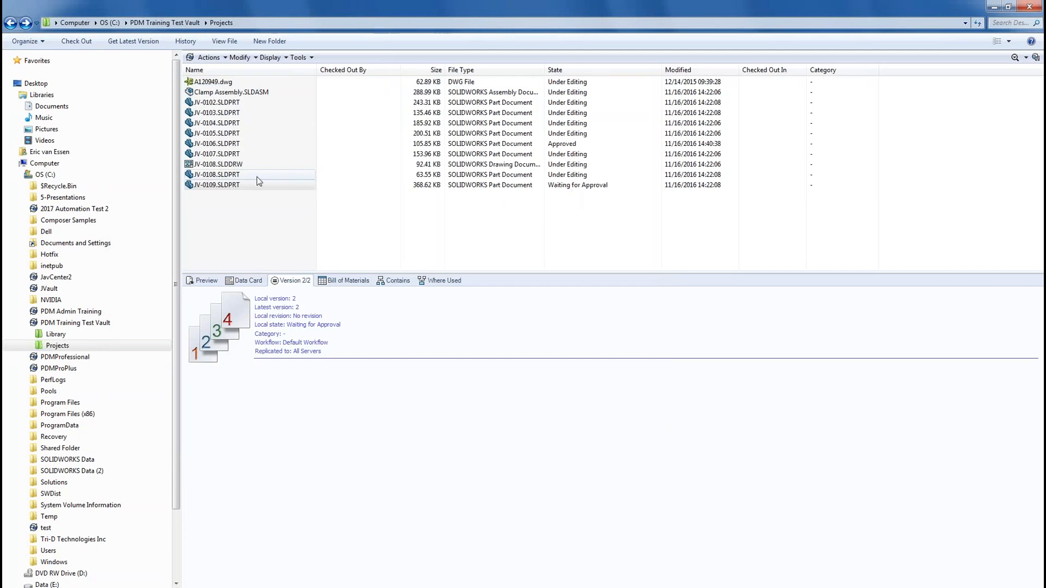
Step: Move JV-0109.SLDPRT through the Passed Approval transition to Approved
left_click(229, 187)
right_click(228, 186)
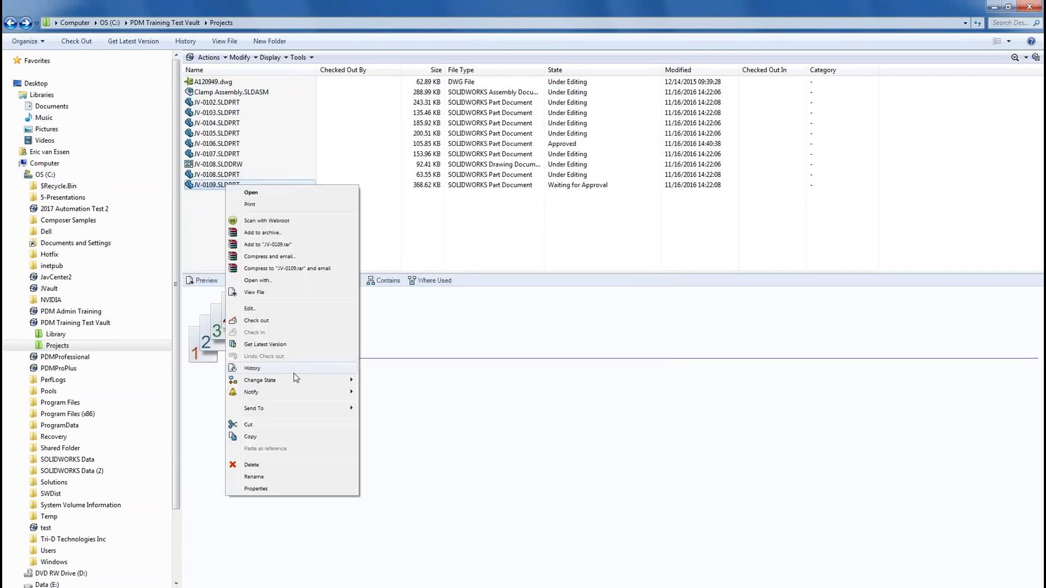
mouse_move(296, 380)
left_click(384, 380)
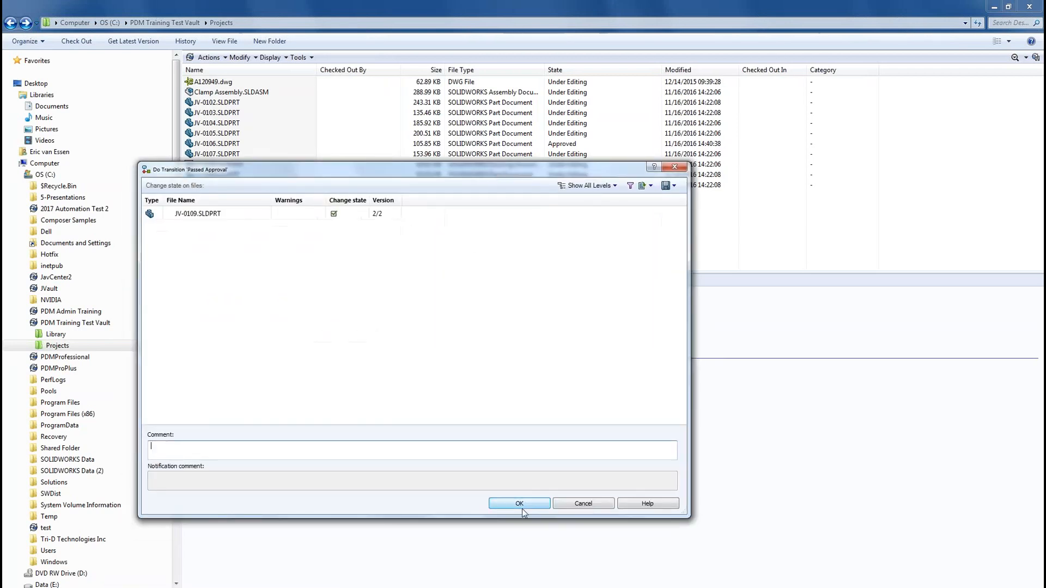
left_click(519, 504)
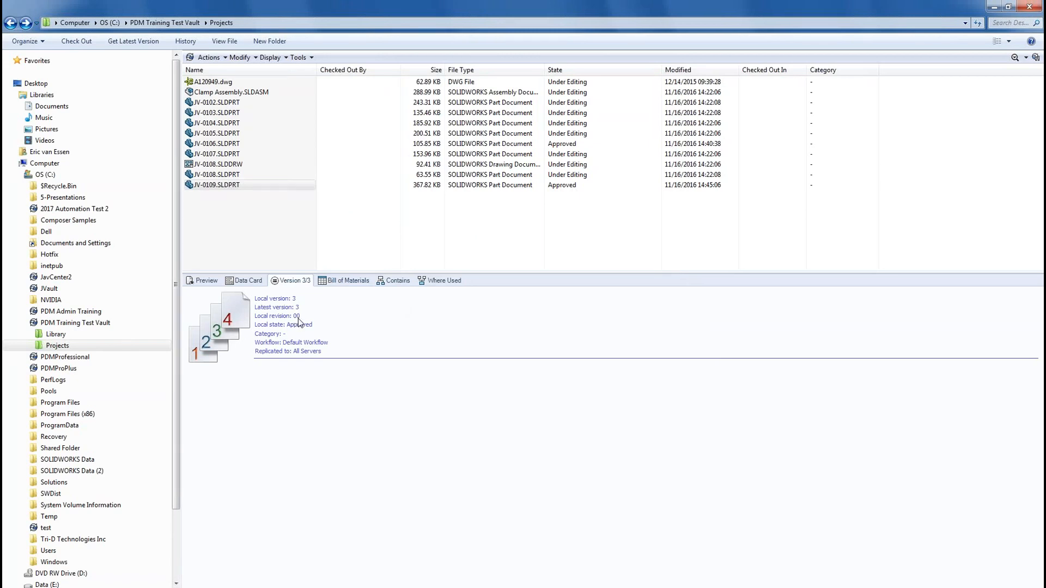
Step: Check JV-0109.SLDPRT's history, then confirm its data card shows revision 00
left_click(183, 41)
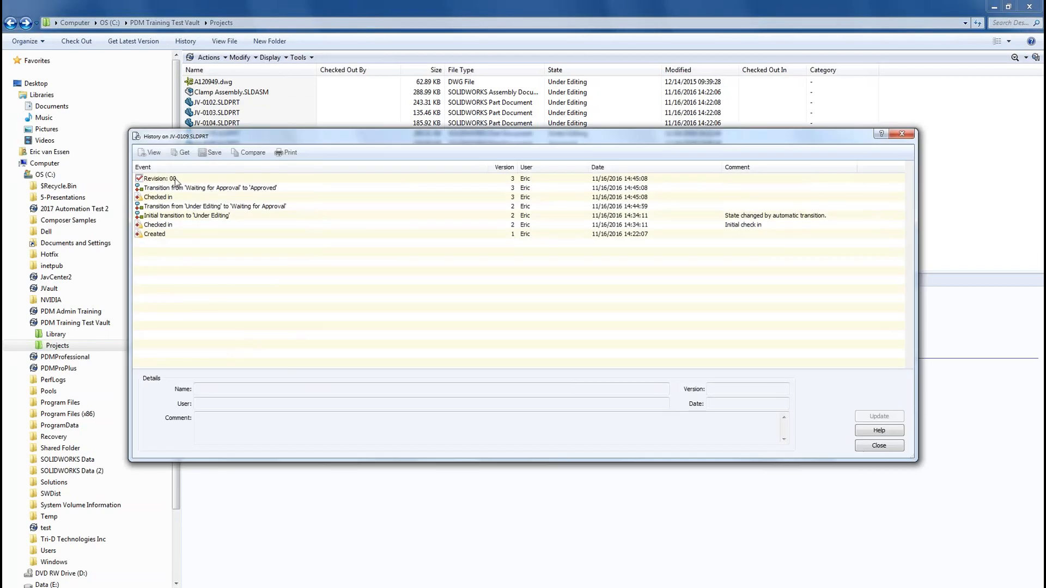
left_click(872, 447)
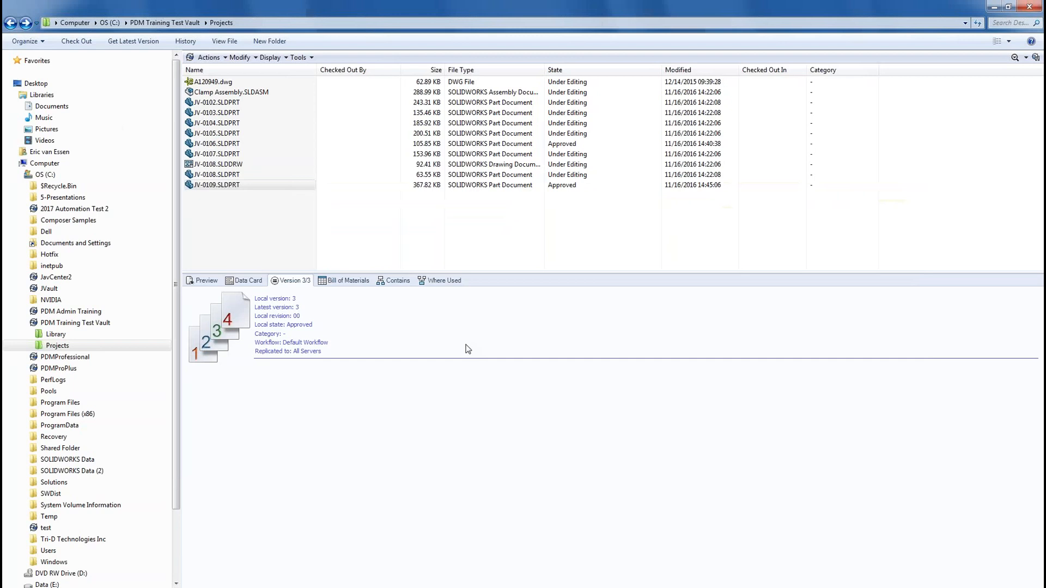
left_click(248, 281)
double_click(611, 364)
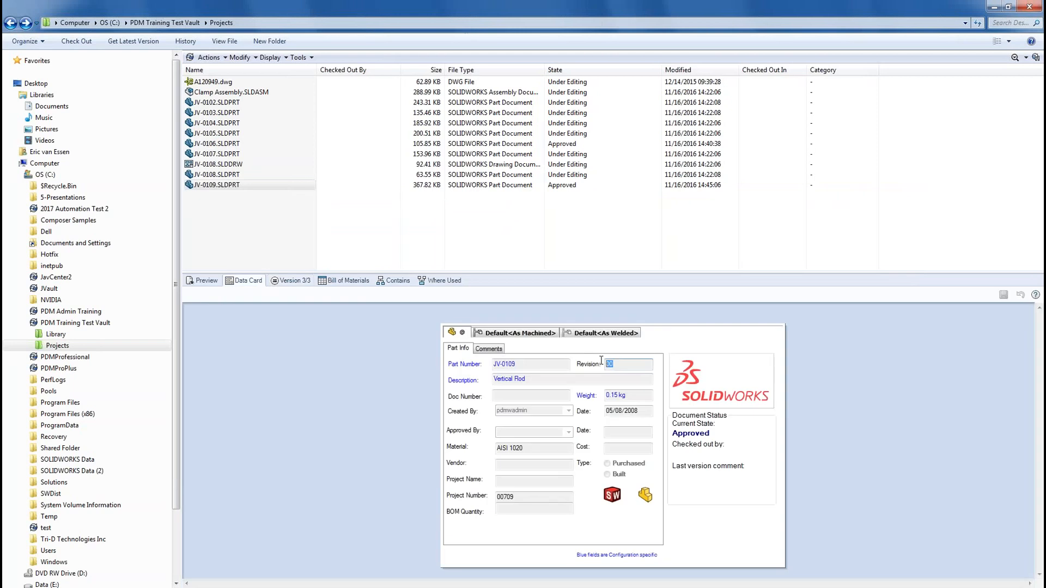